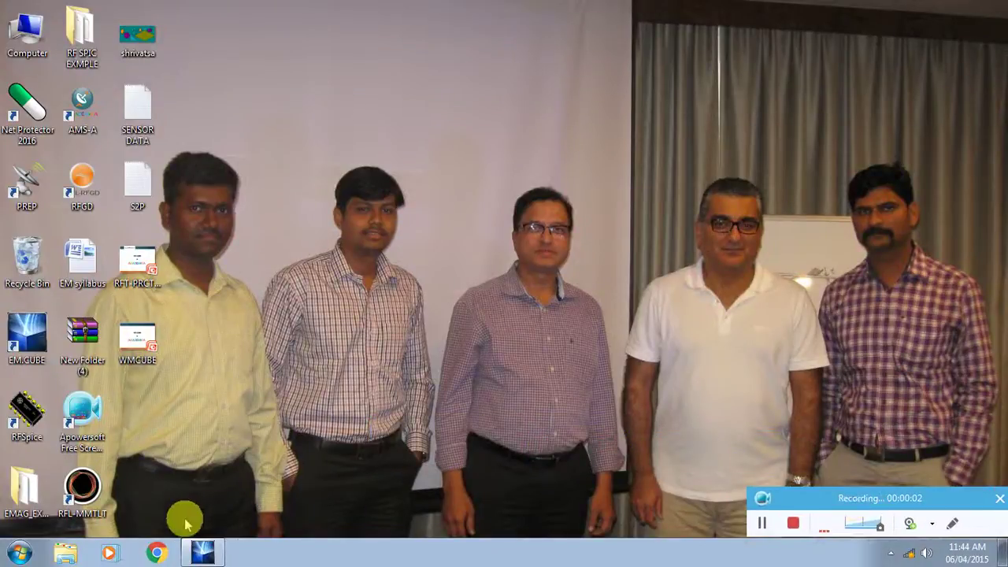
Switch to the EM.CUBE window with the untitled project
left_click(204, 550)
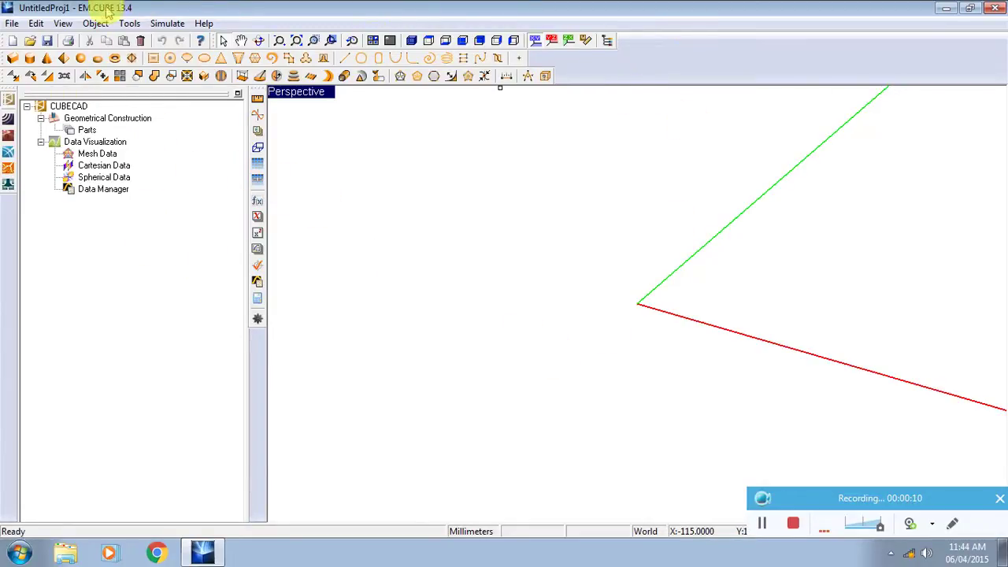
left_click(344, 59)
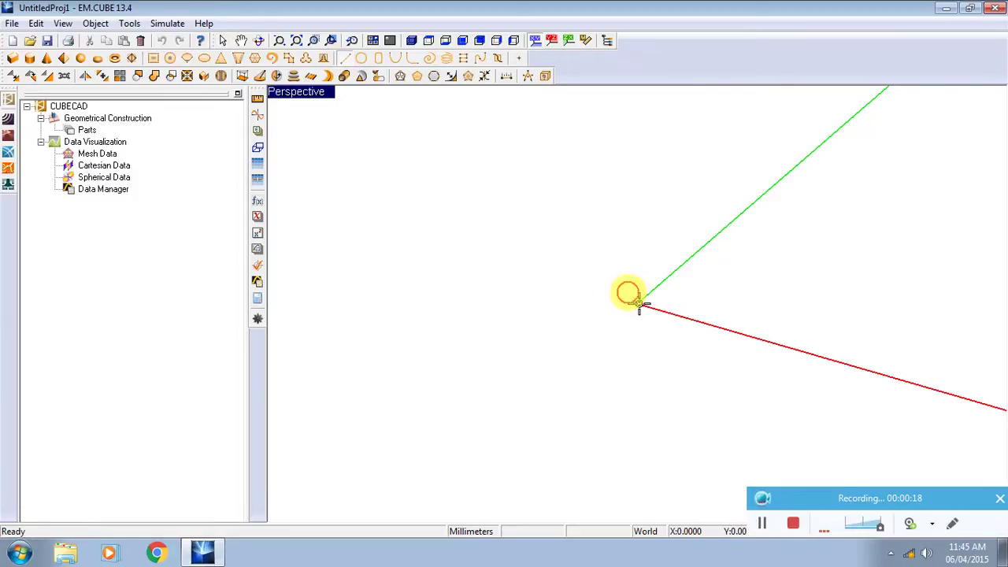
left_click(639, 304)
key("Escape")
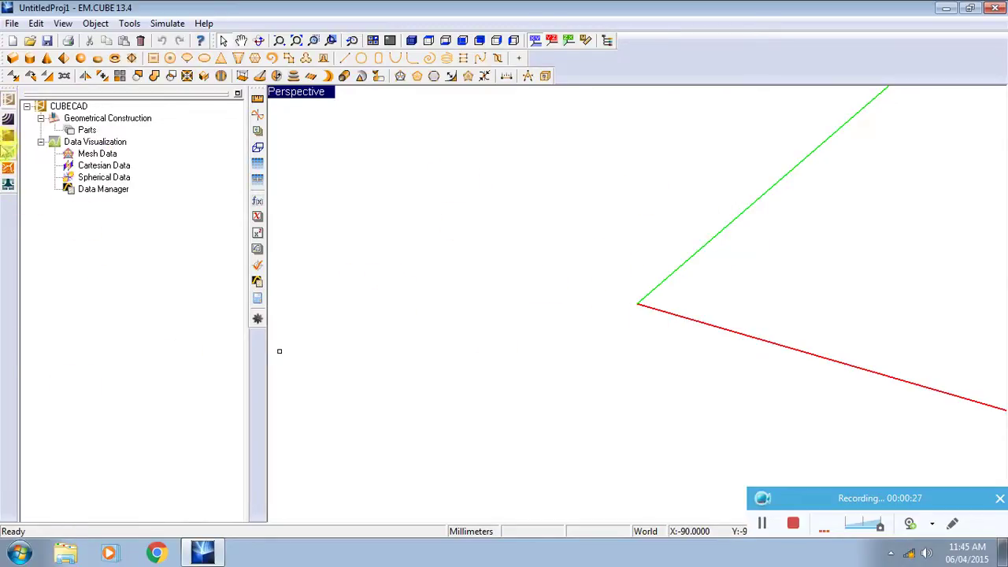
Switch to the EM.Tempo FDTD module and accept millimeters with a grid spacing of 10 as the project units
left_click(9, 142)
left_click_drag(241, 394, 236, 263)
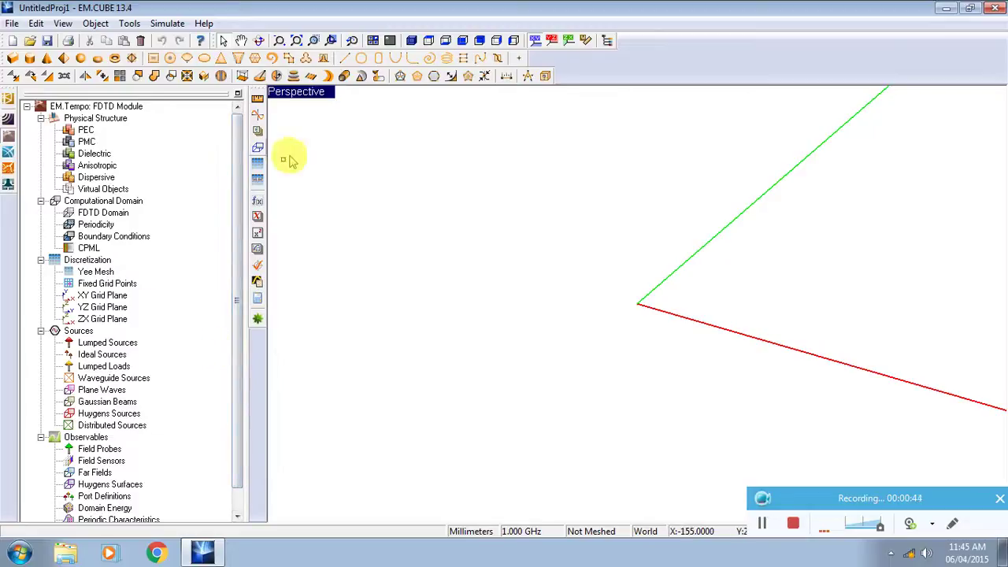
left_click(258, 101)
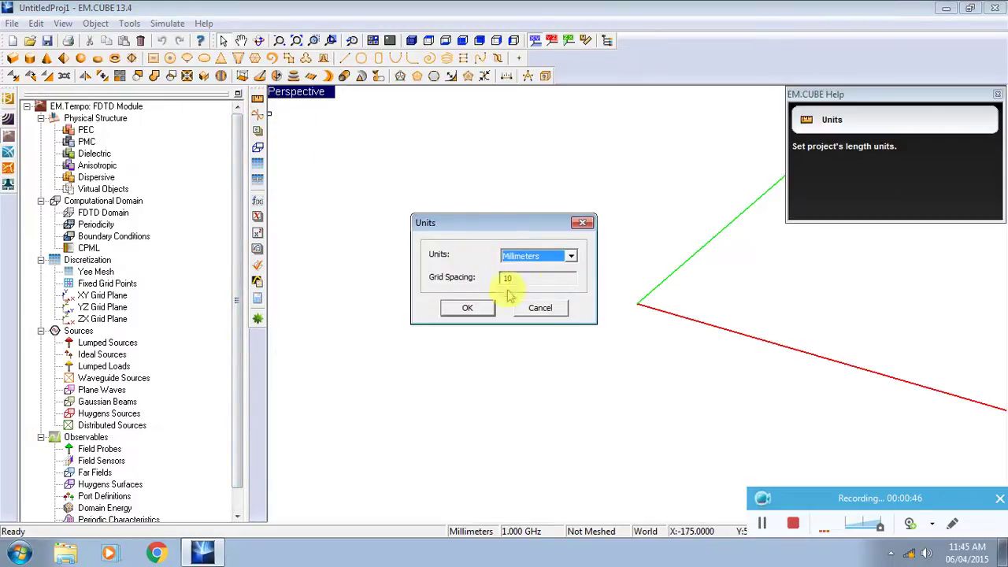
key("Tab")
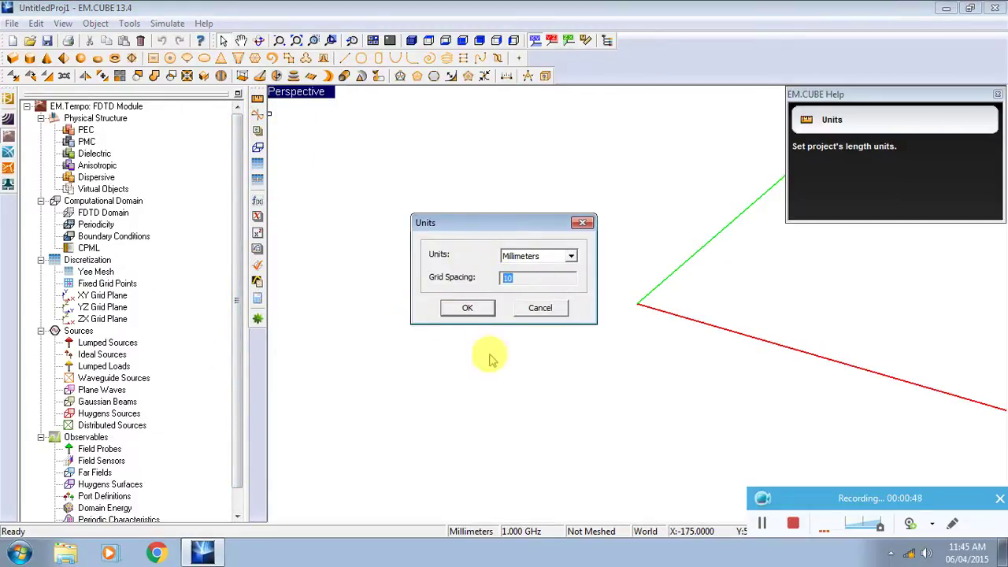
left_click(473, 307)
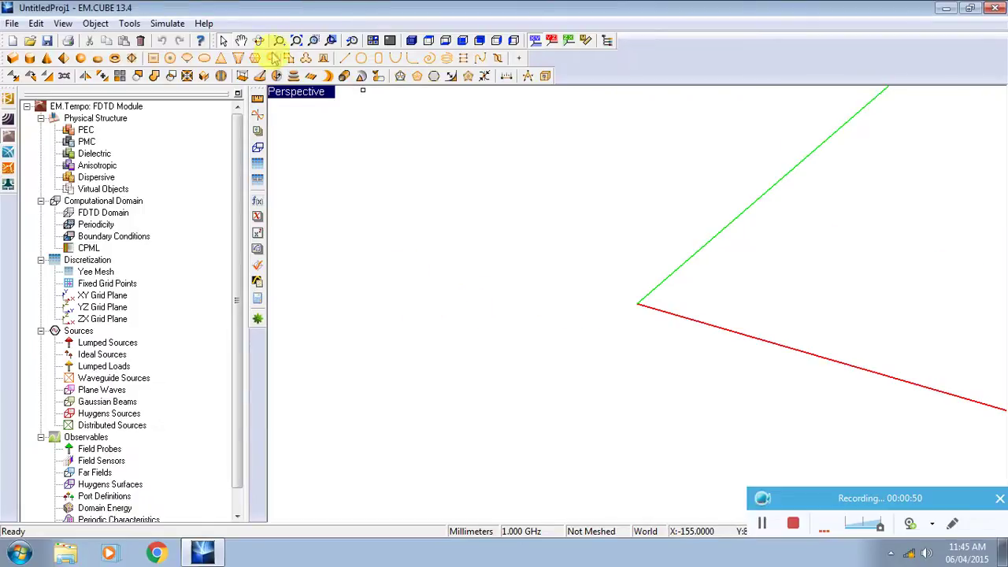
Accept a project center frequency of 1 GHz with a bandwidth of 1 GHz
left_click(257, 115)
left_click(537, 252)
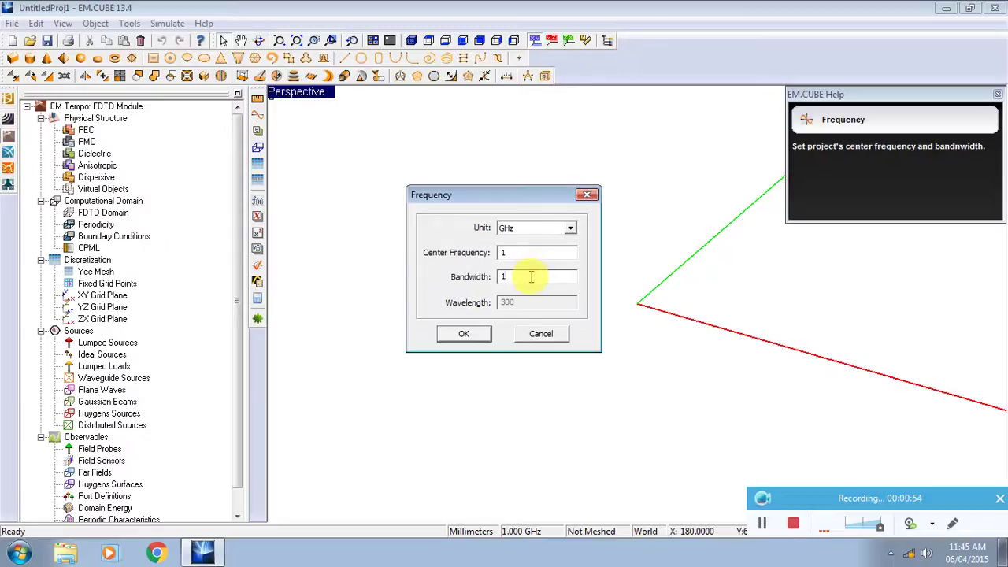
left_click(465, 334)
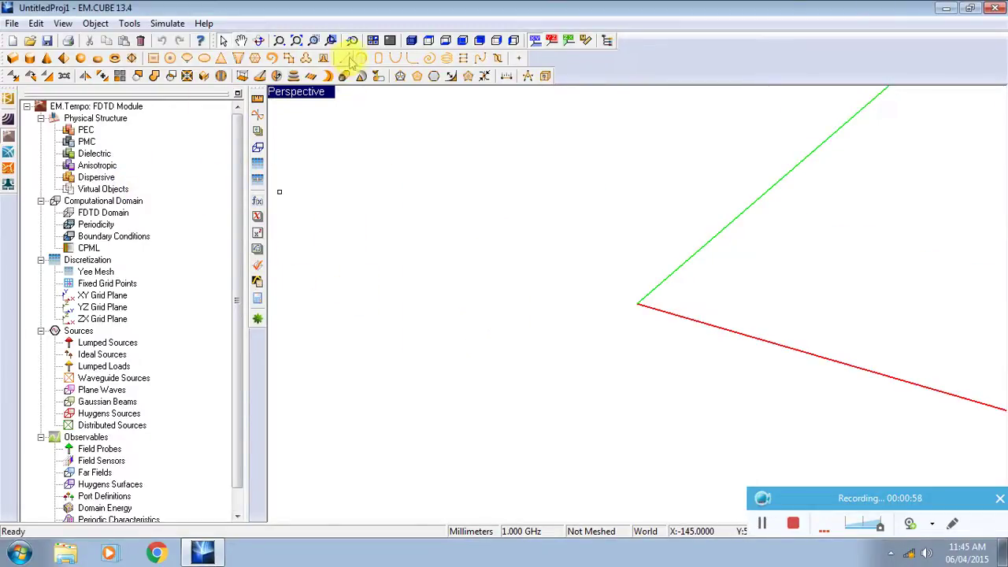
Draw a PEC line about 132 mm long starting at the coordinate origin
left_click(344, 59)
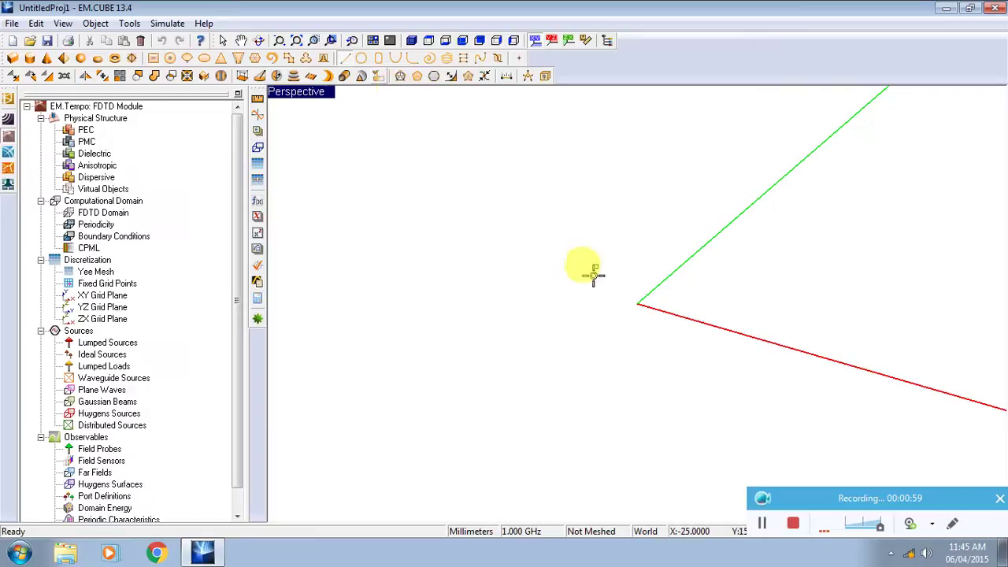
left_click(636, 305)
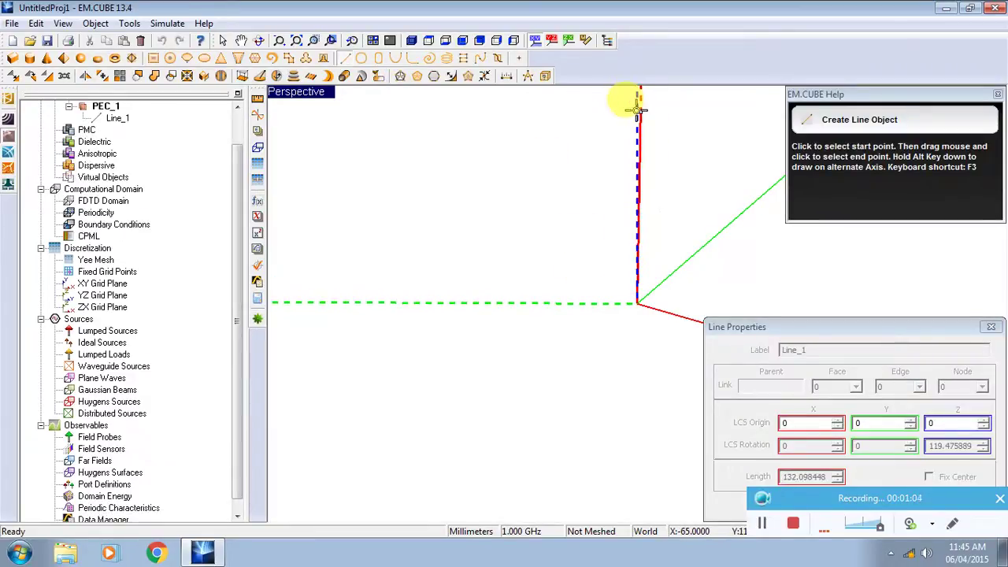
left_click(638, 110)
Set the first line's LCS rotation to -180 about Z and -90 about Y, and its length to 150 mm
left_click_drag(793, 329, 292, 142)
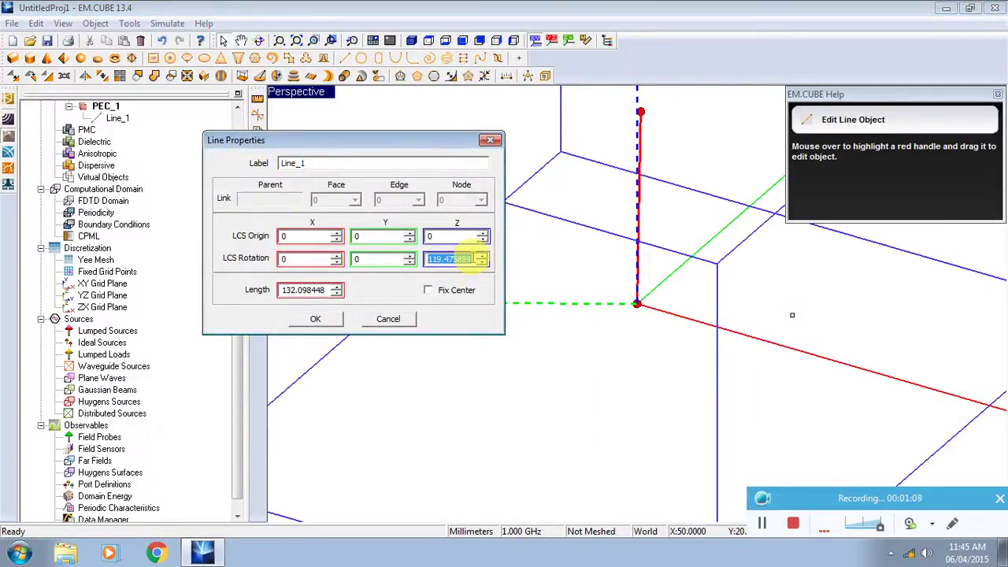
left_click(361, 258)
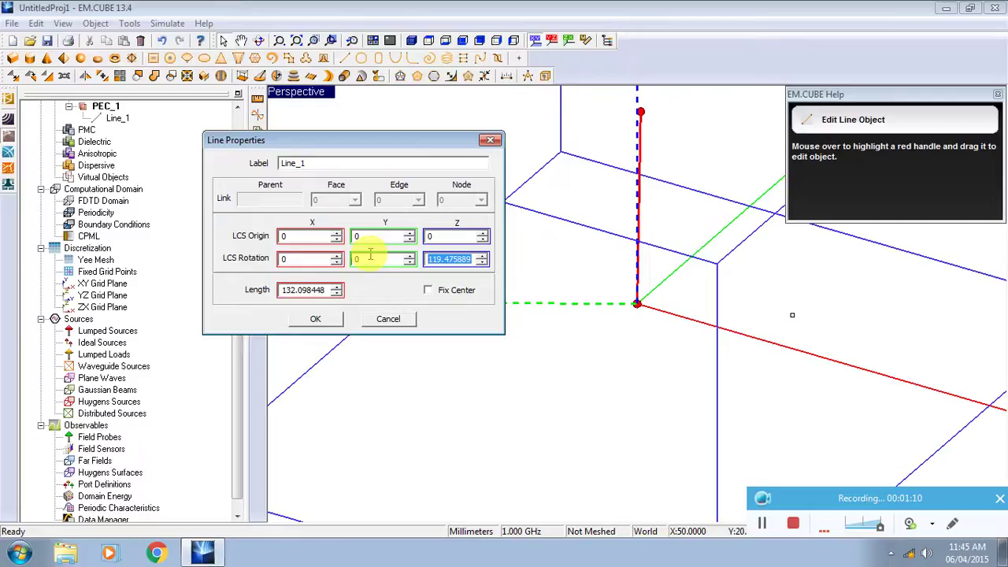
type("-180")
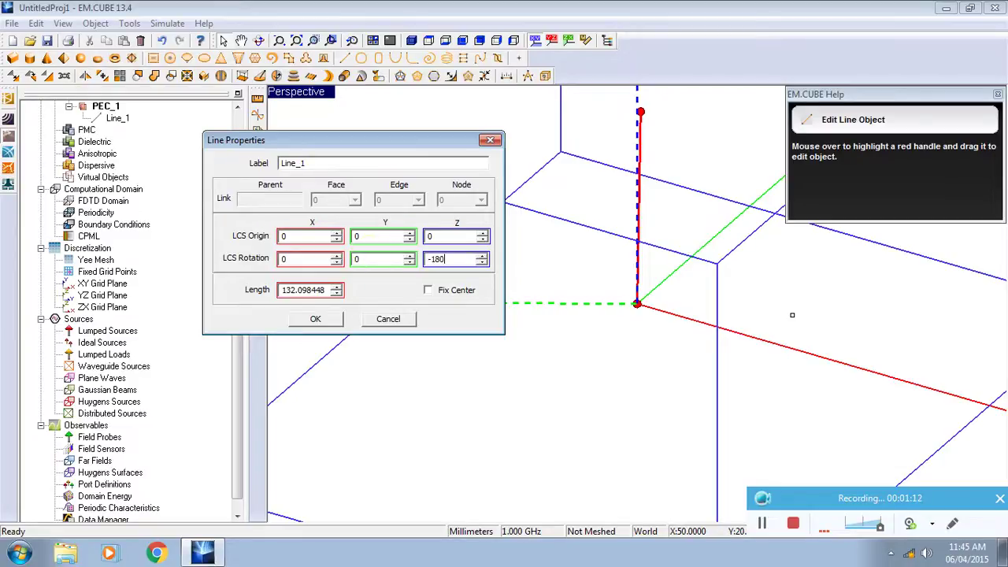
left_click(356, 261)
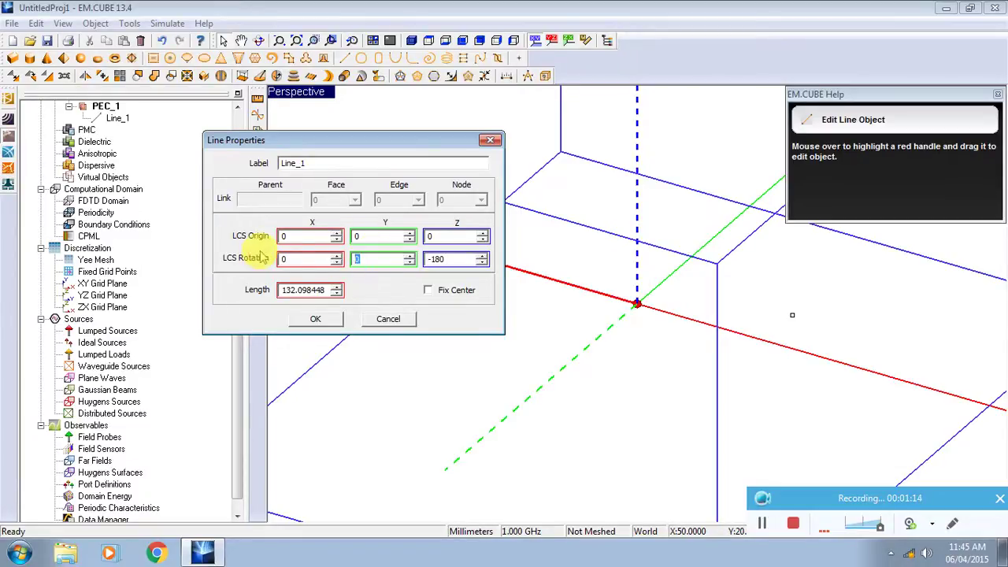
left_click(313, 290)
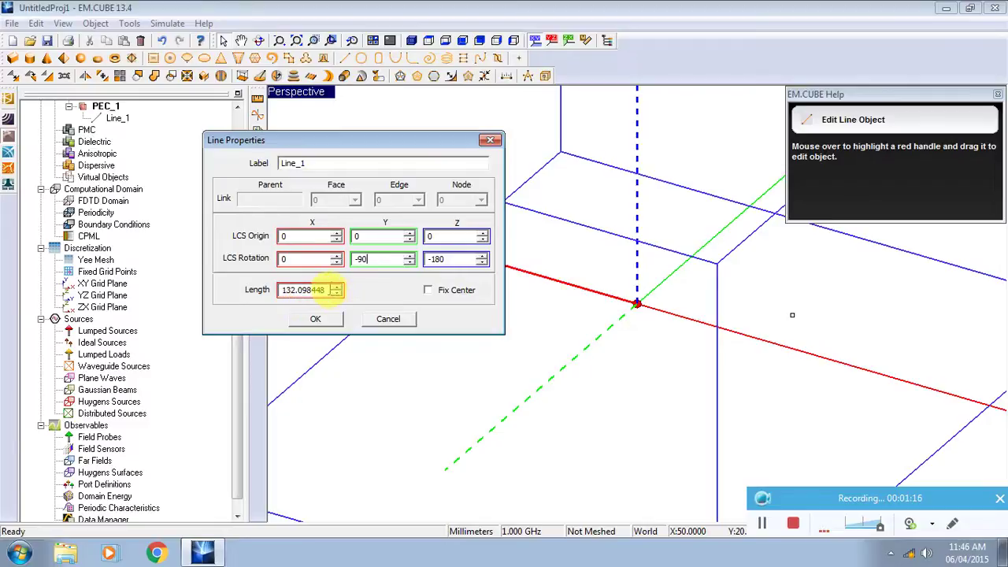
left_click_drag(330, 290, 236, 289)
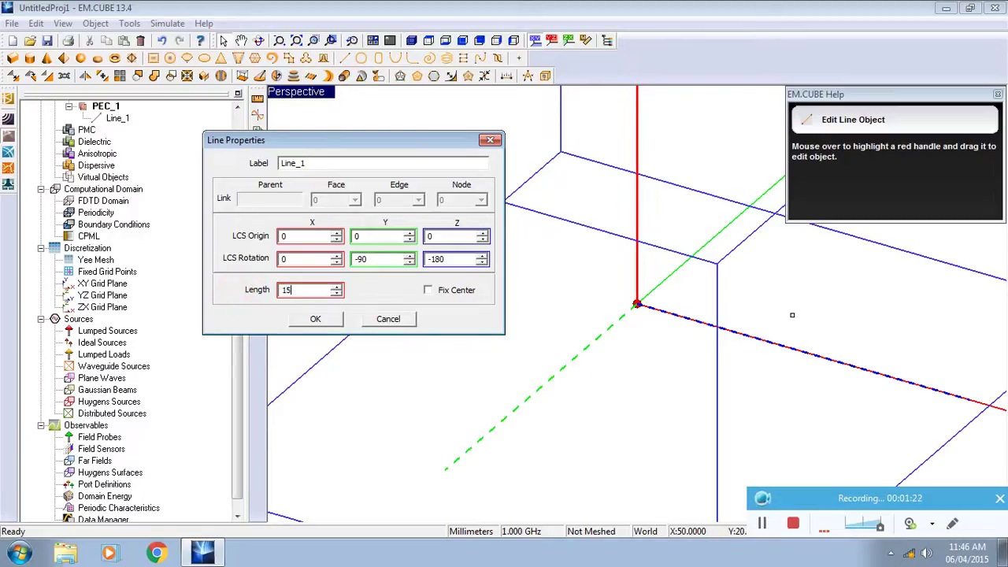
left_click(326, 323)
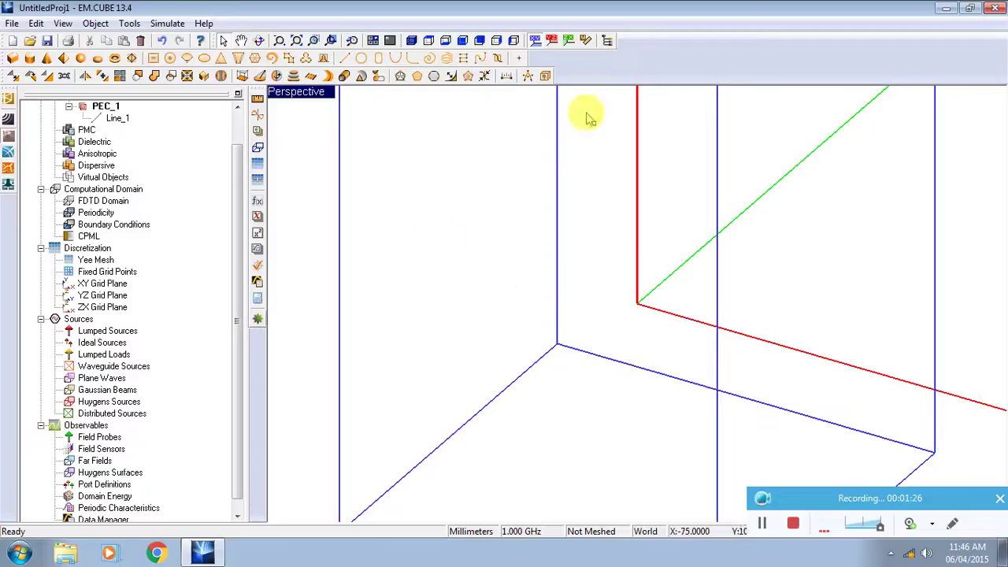
right_click(115, 123)
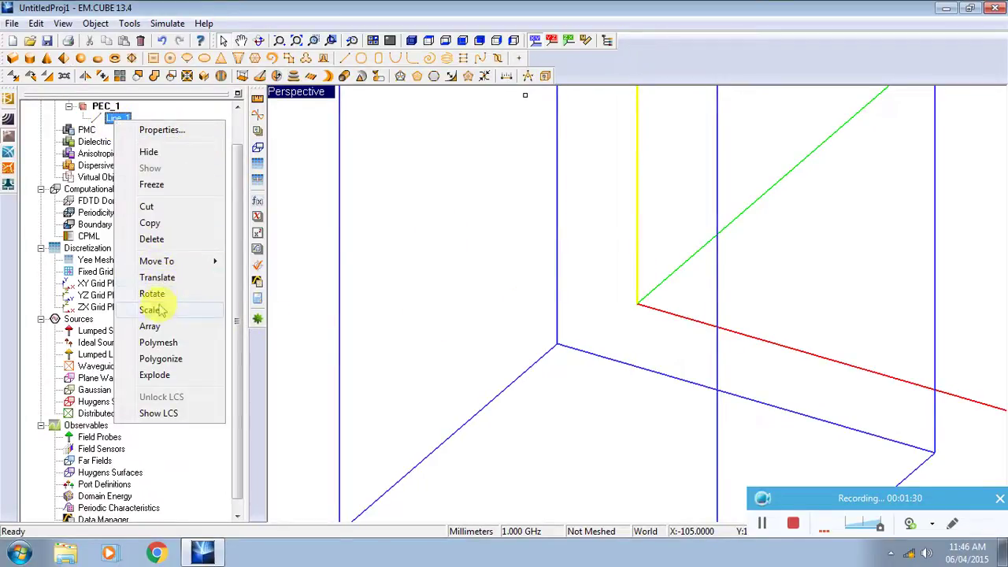
left_click(365, 216)
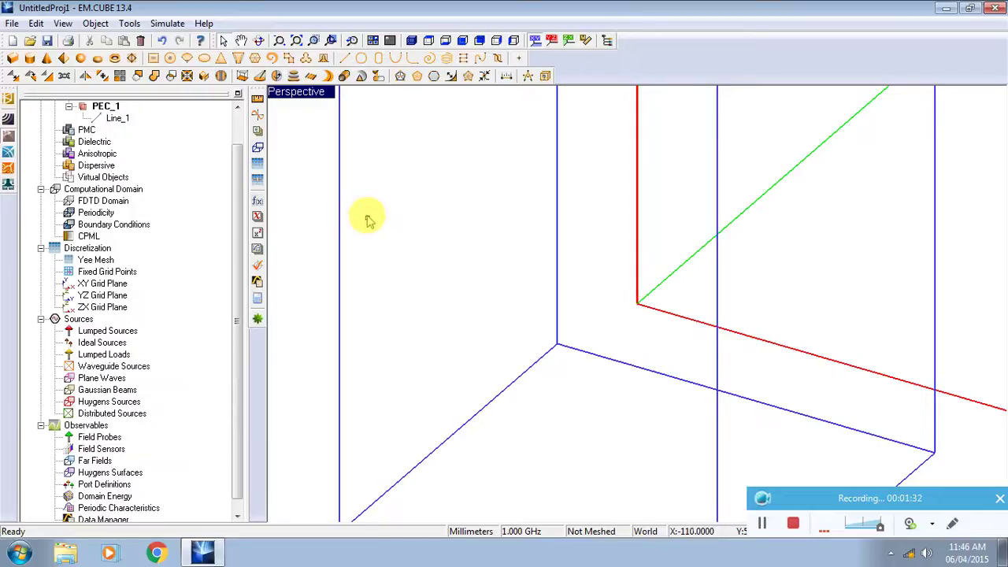
Draw a second PEC line about 172 mm long, starting on the X axis at X 65
left_click(345, 57)
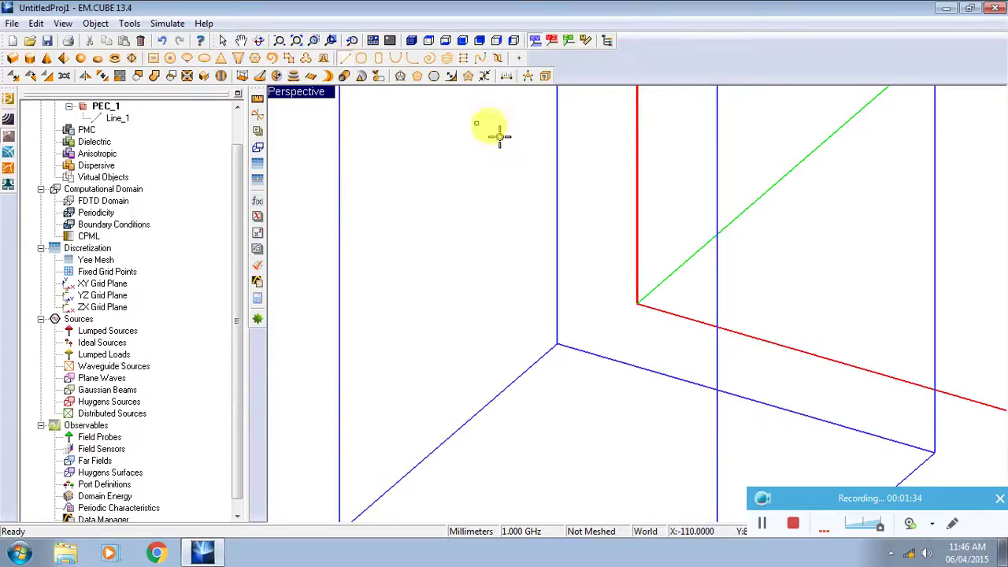
left_click(804, 352)
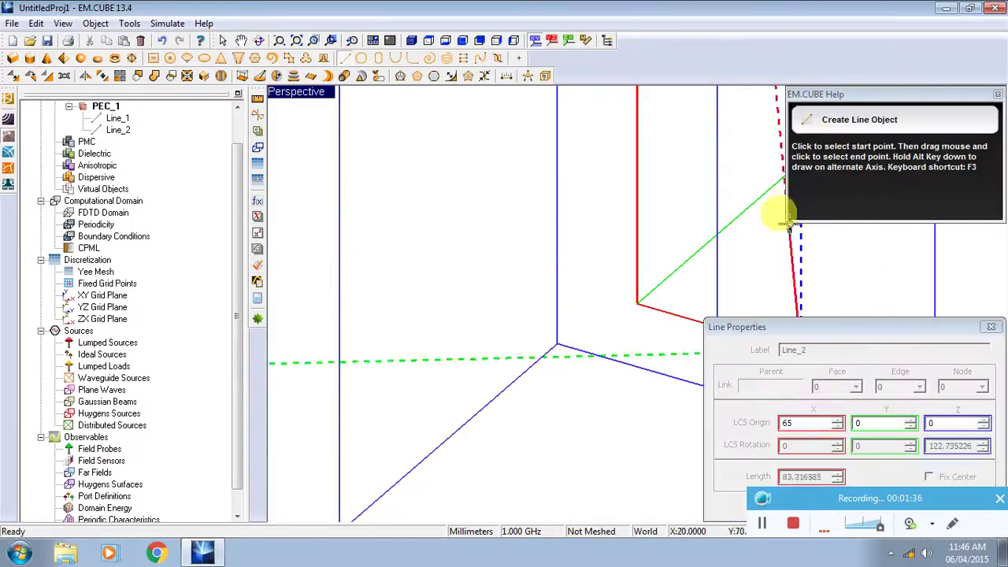
left_click_drag(838, 94, 158, 149)
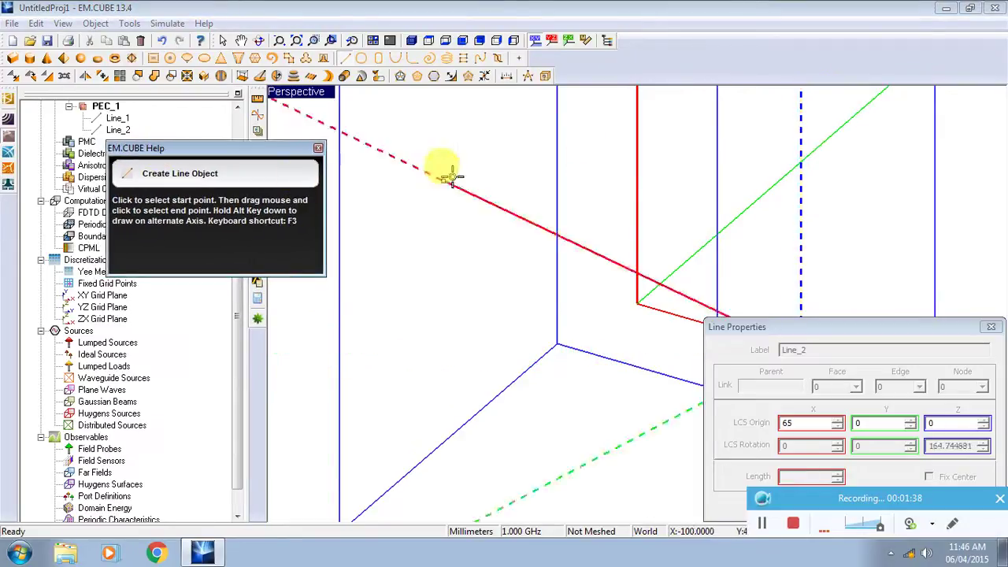
left_click(794, 90)
Set the second line's LCS rotation to -180 about Z and -90 about Y, and its length to 150 mm
left_click_drag(814, 326, 520, 155)
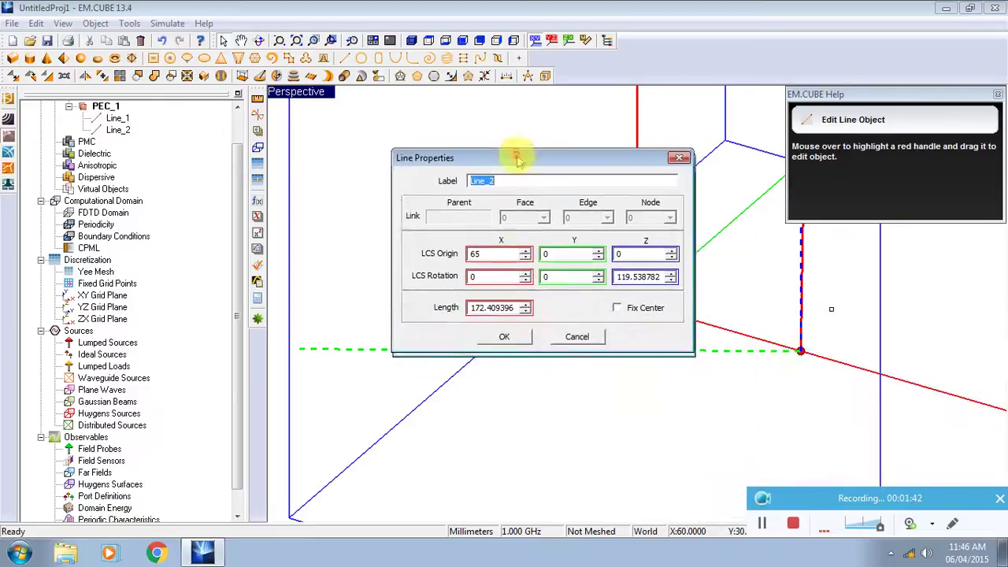
double_click(660, 276)
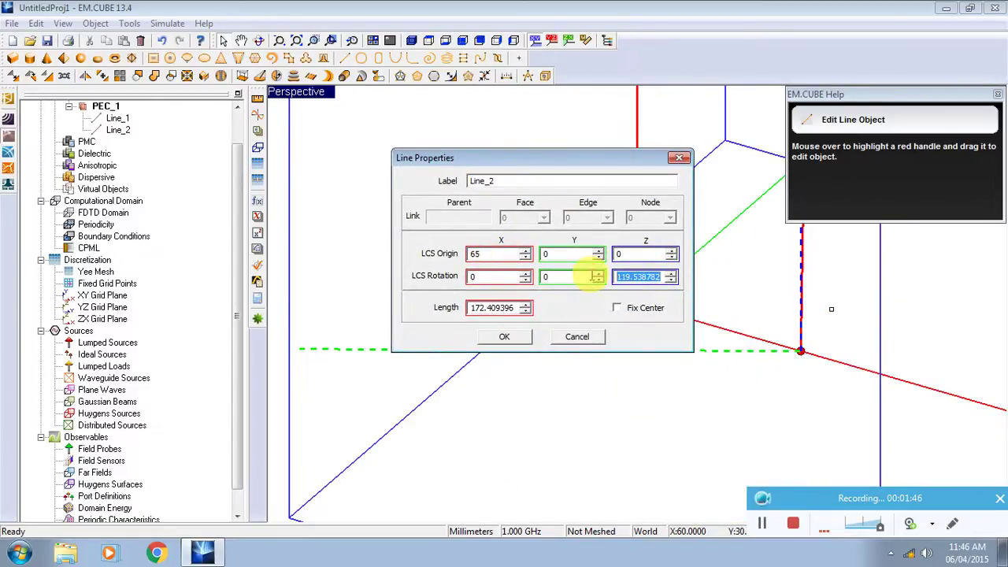
type("-180")
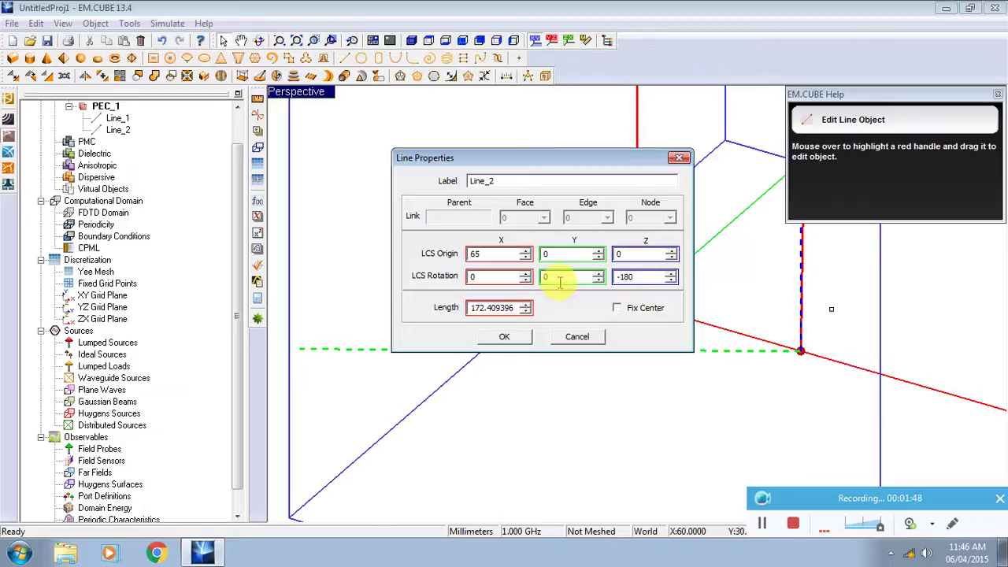
double_click(560, 280)
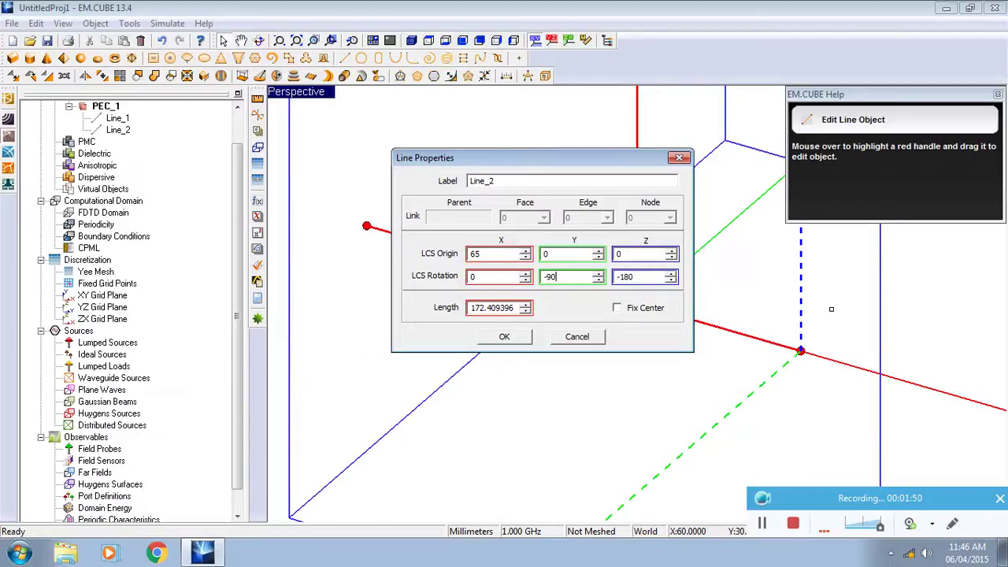
left_click_drag(515, 308, 403, 307)
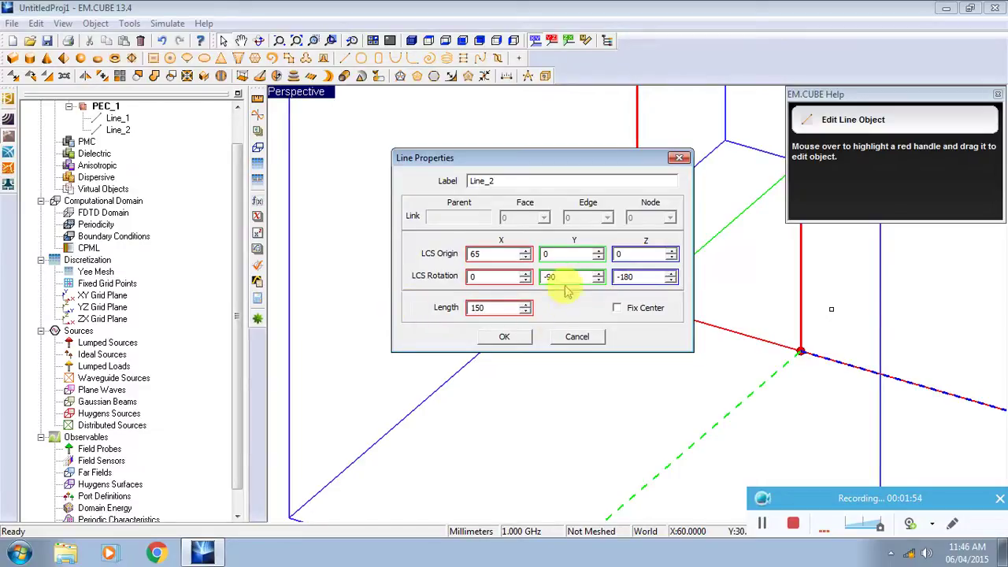
Set the second line's LCS origin X to 75 mm and apply its properties
double_click(480, 254)
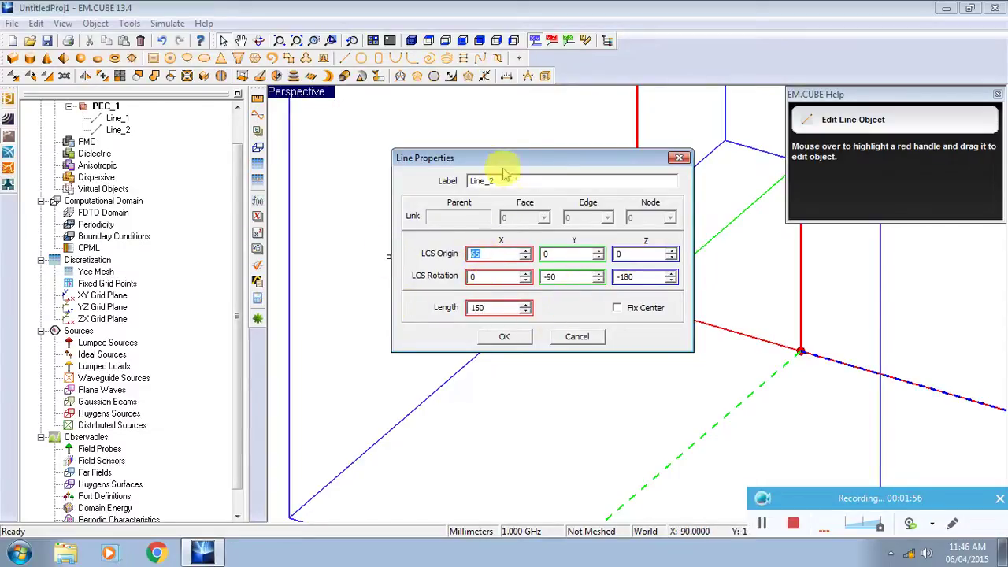
left_click_drag(503, 163, 303, 196)
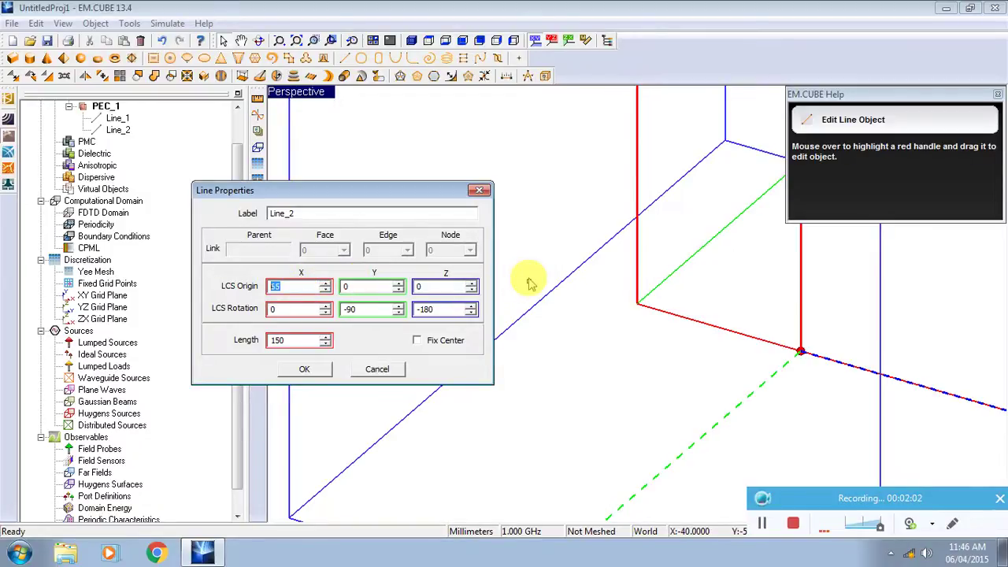
type("7")
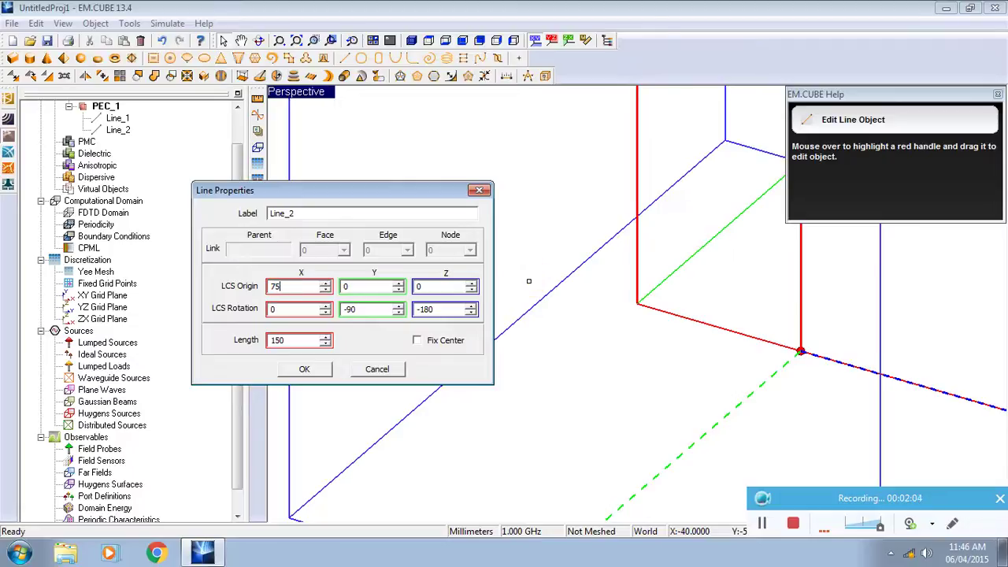
left_click(285, 369)
Open the properties of Line_1 and change its label to "dipole 1"
scroll(299, 377, "up", 3)
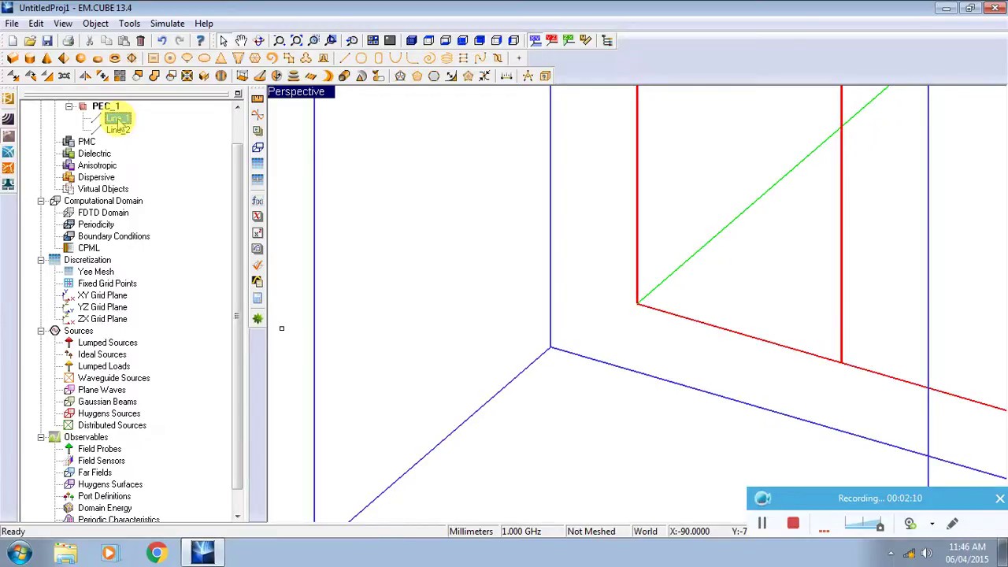
left_click(119, 130)
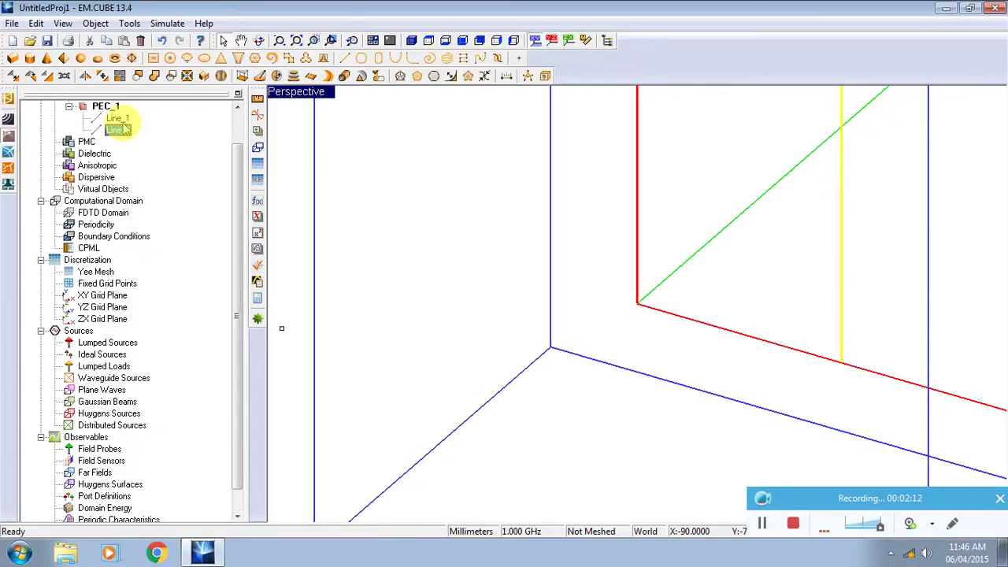
right_click(122, 119)
left_click(168, 128)
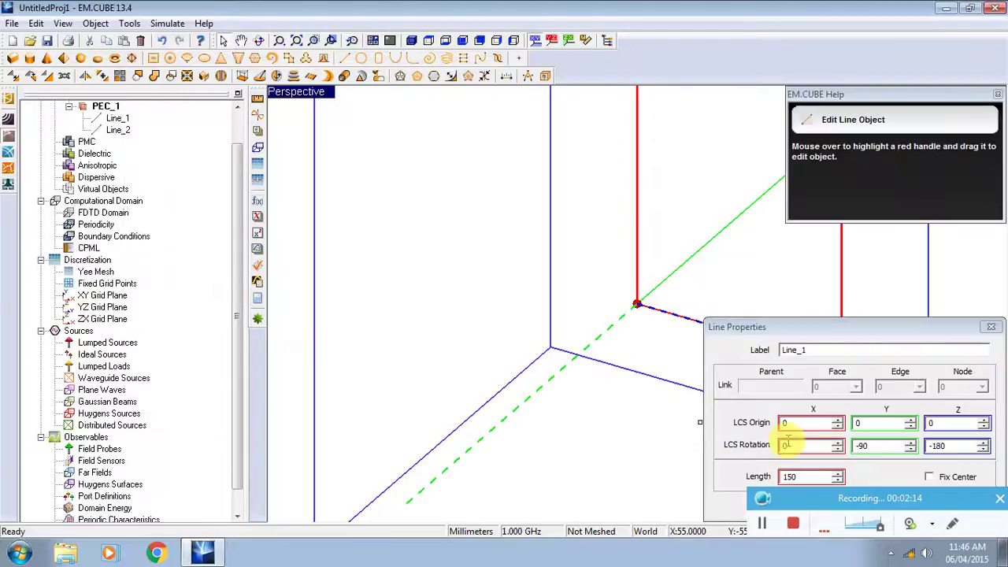
double_click(754, 347)
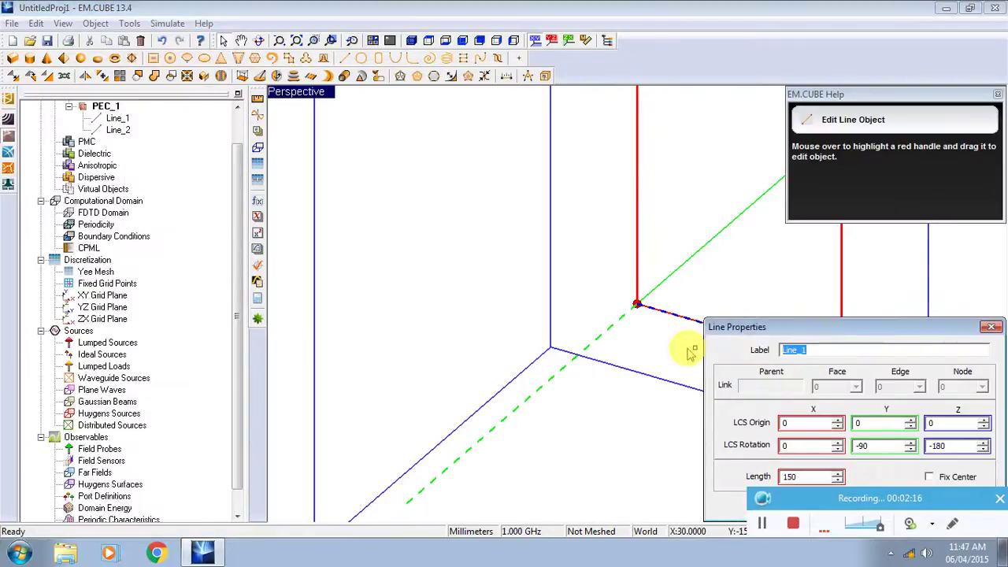
type("dipole")
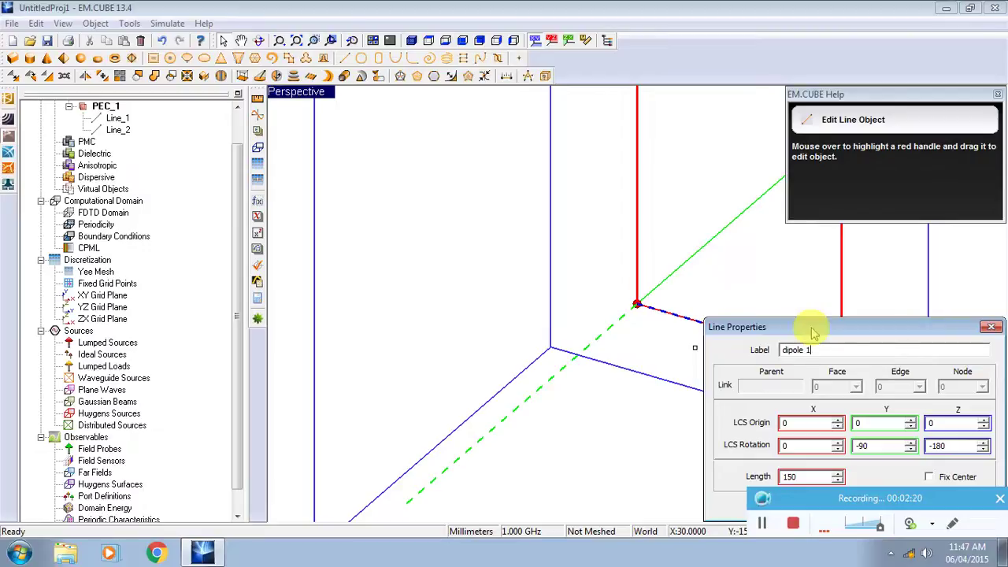
Set the LCS origin X of dipole 1 to -75 mm and apply its properties
left_click_drag(811, 327, 619, 200)
left_click(611, 297)
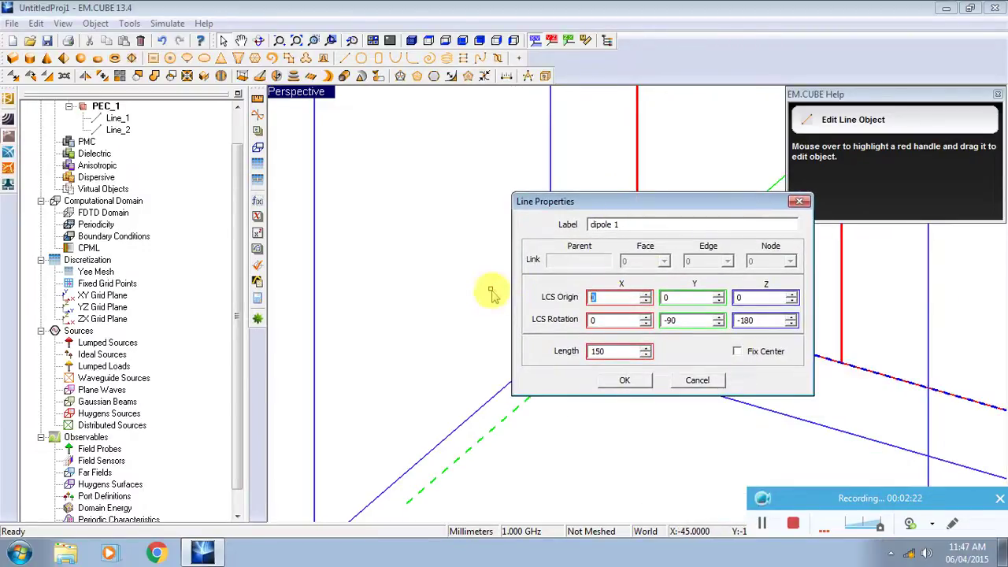
key("BackSpace")
type("-75")
left_click(634, 380)
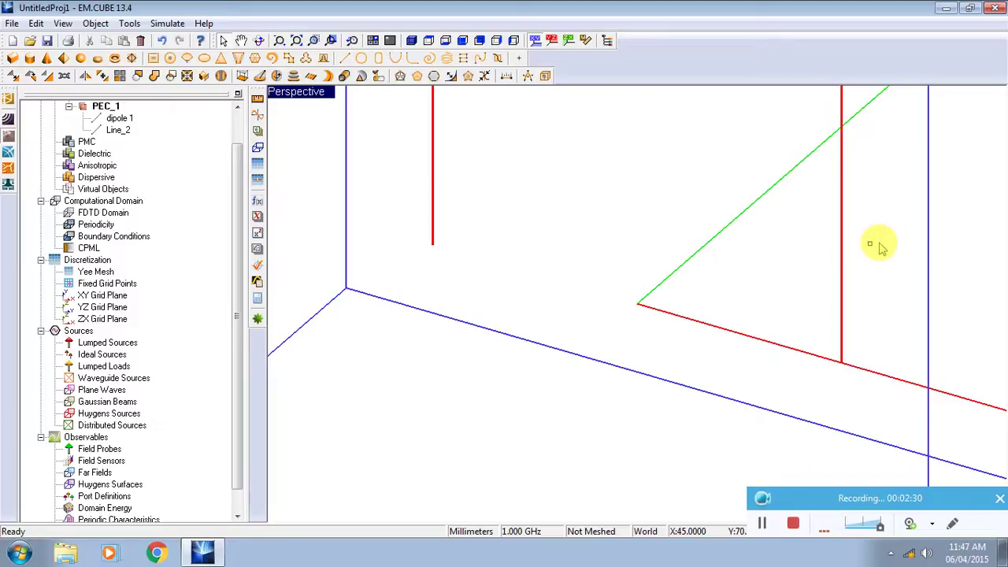
Relabel the second PEC line, Line_2, as "dipole2" and apply its properties
left_click_drag(723, 159, 725, 186)
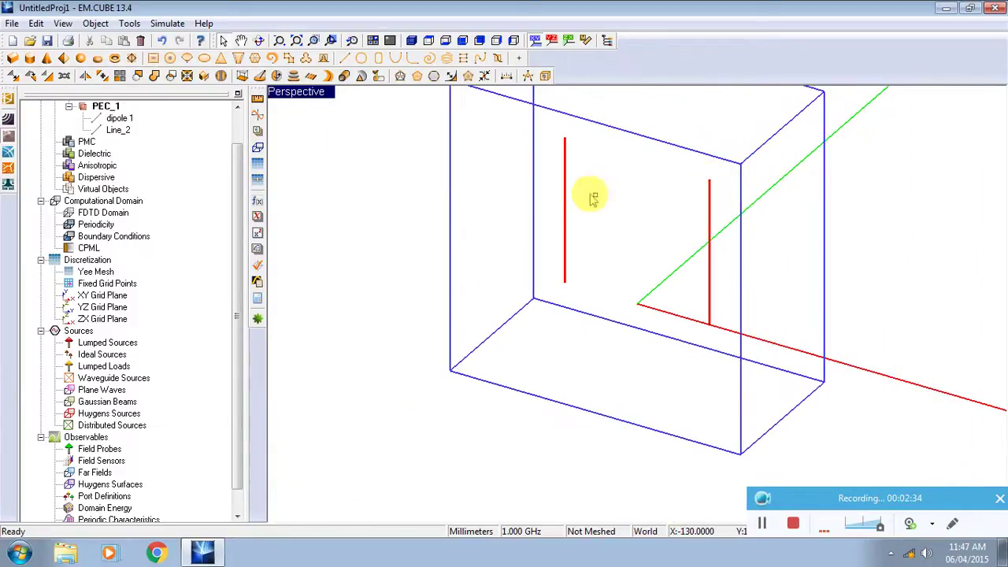
left_click(708, 320)
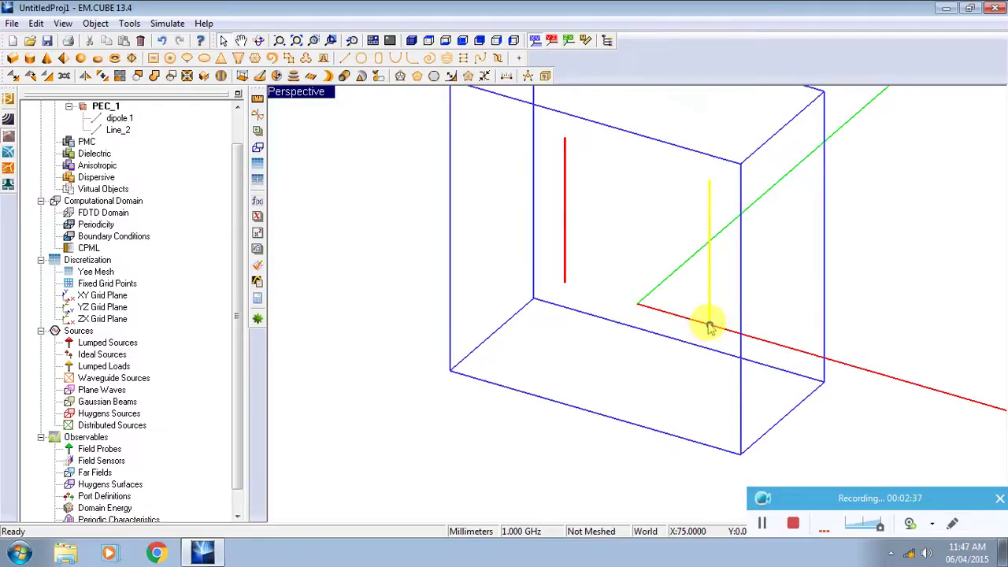
left_click(623, 311)
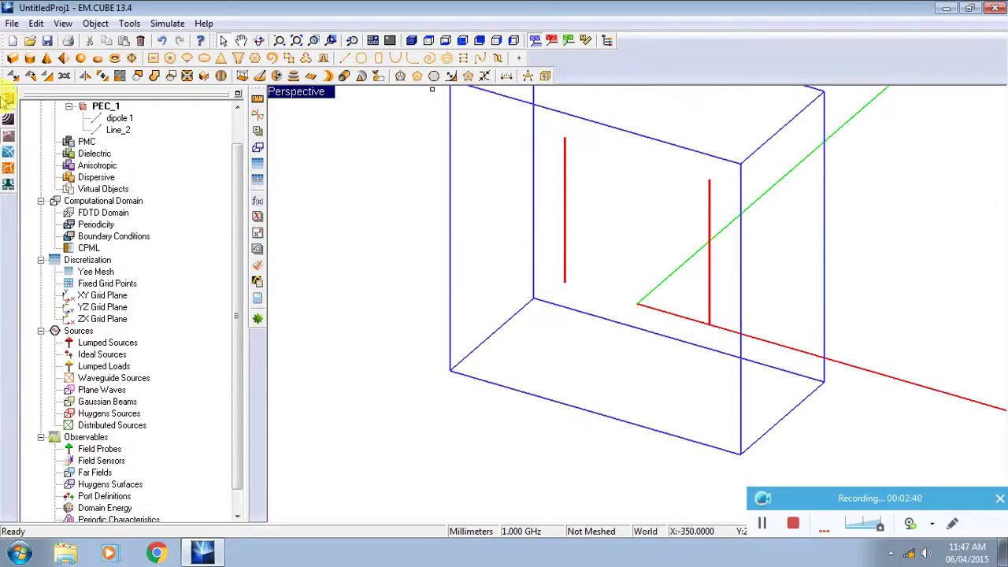
left_click(116, 130)
right_click(114, 132)
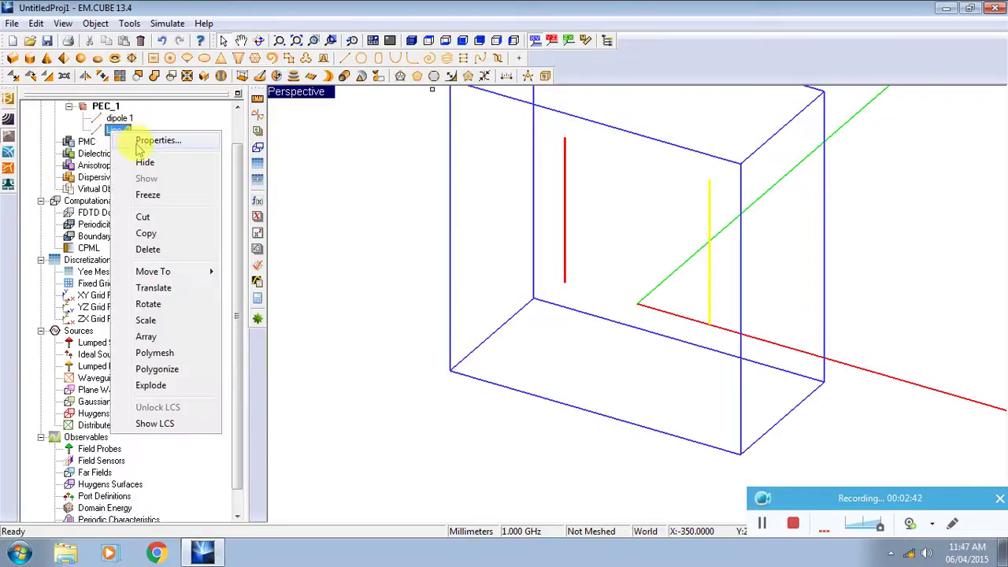
left_click(137, 140)
left_click(817, 352)
left_click_drag(816, 352, 695, 357)
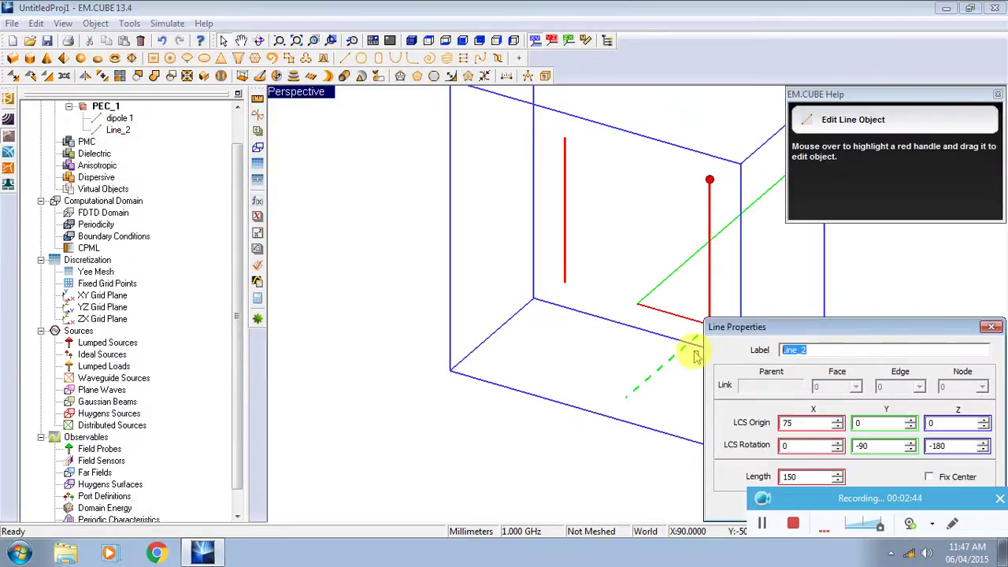
type("dipol")
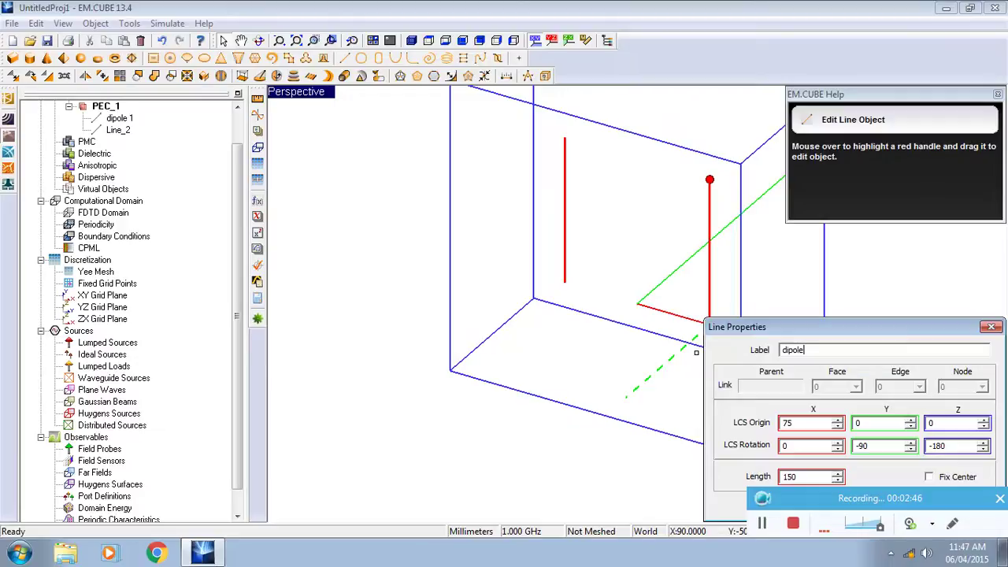
left_click_drag(918, 326, 893, 204)
left_click(800, 399)
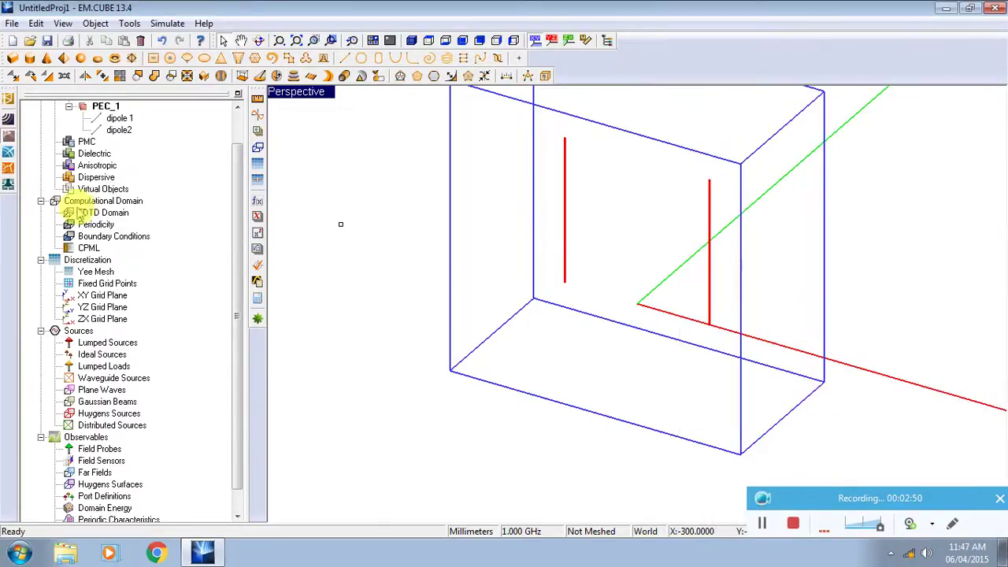
Add a lumped source on dipole 1, keeping the +Z direction, 75 mm offset, 1 V amplitude, 0° phase and 50 ohm resistance
right_click(118, 344)
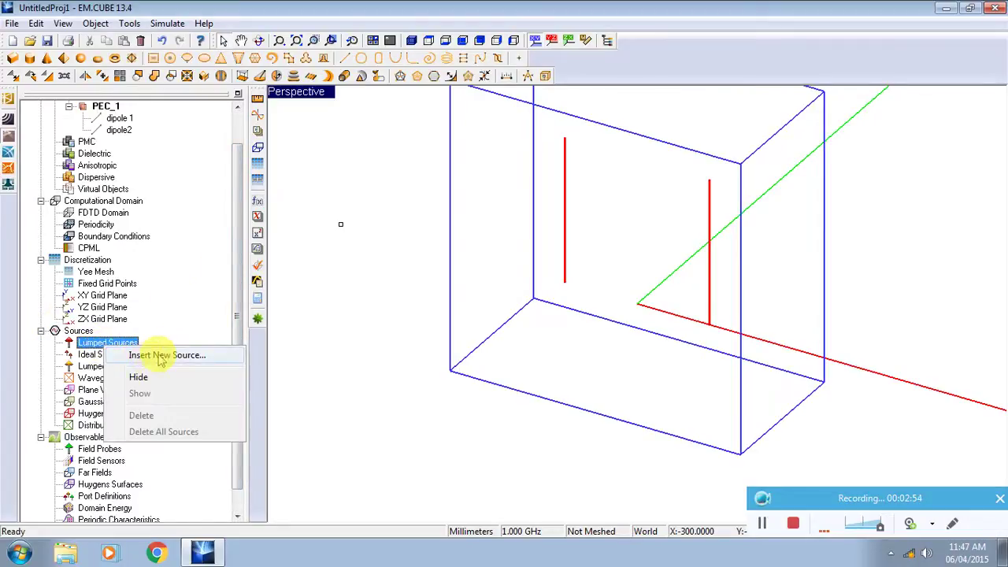
left_click(163, 355)
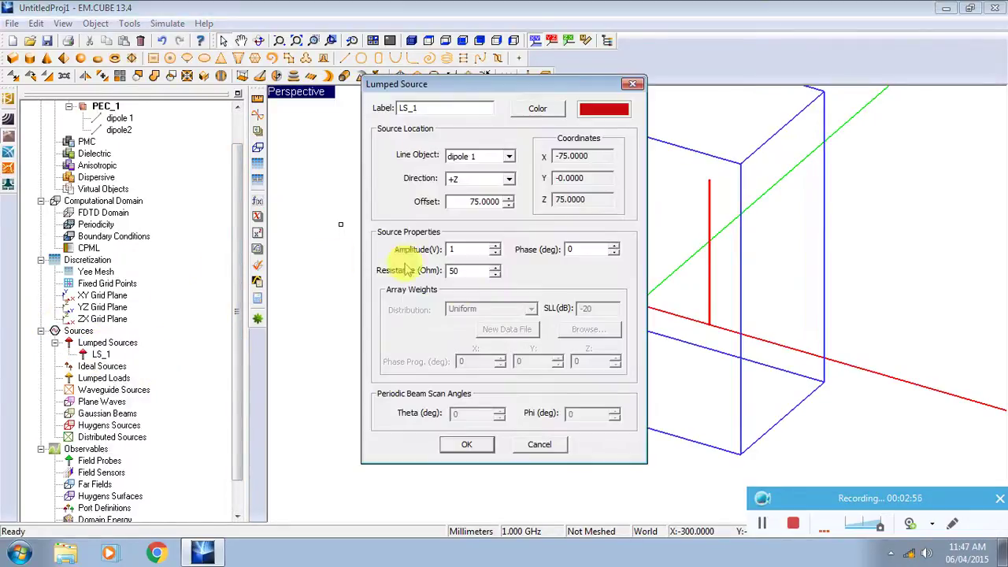
left_click_drag(499, 92, 255, 120)
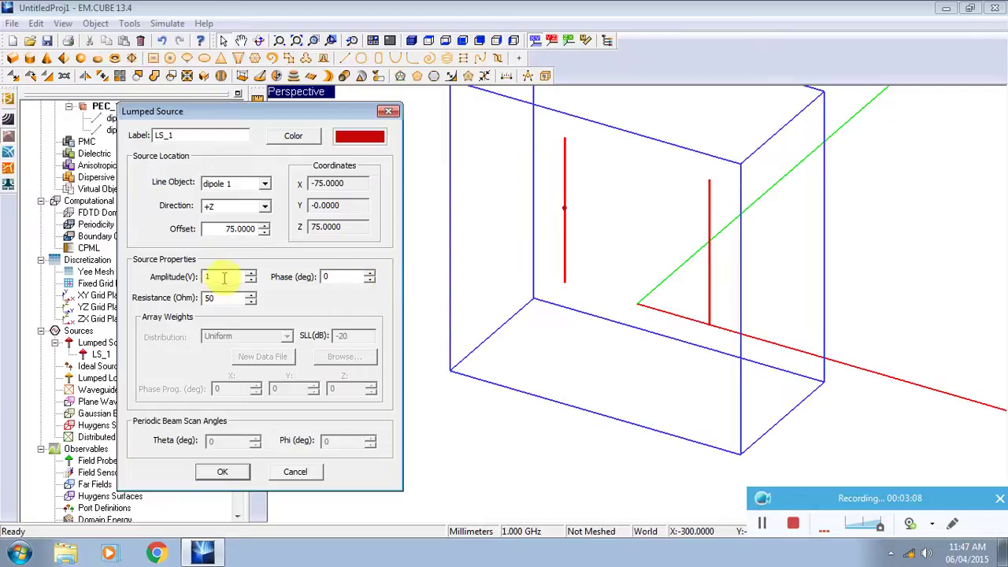
left_click(225, 474)
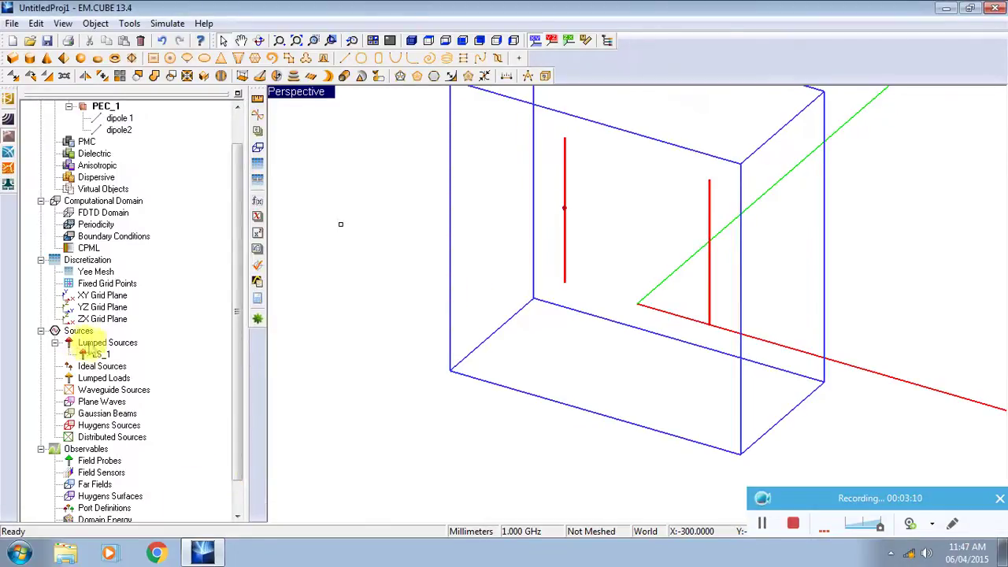
Add a second lumped source on dipole2, keeping the +Z direction, 75 mm offset, 1 V amplitude and 50 ohm resistance
right_click(100, 347)
left_click(153, 355)
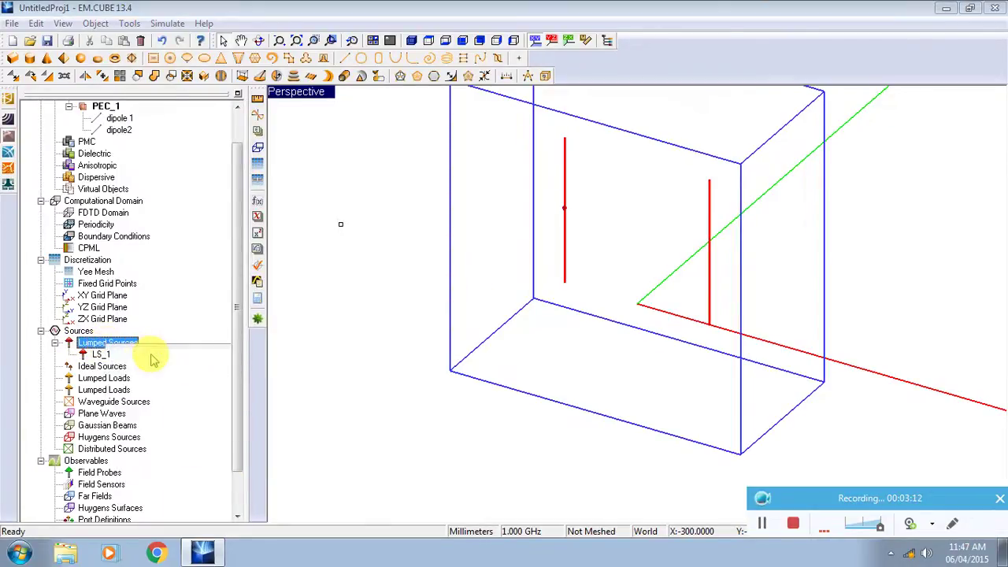
left_click(509, 157)
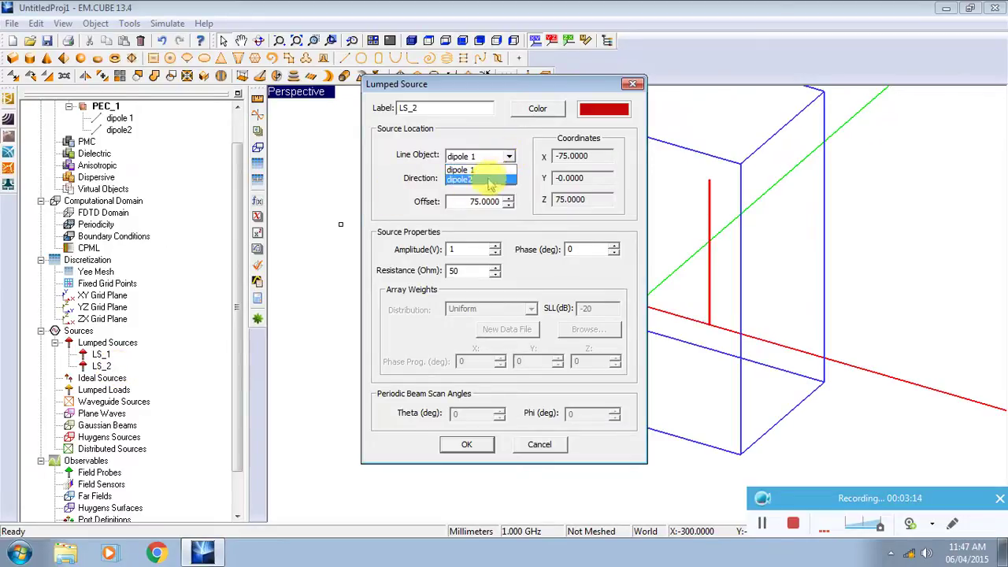
left_click(484, 180)
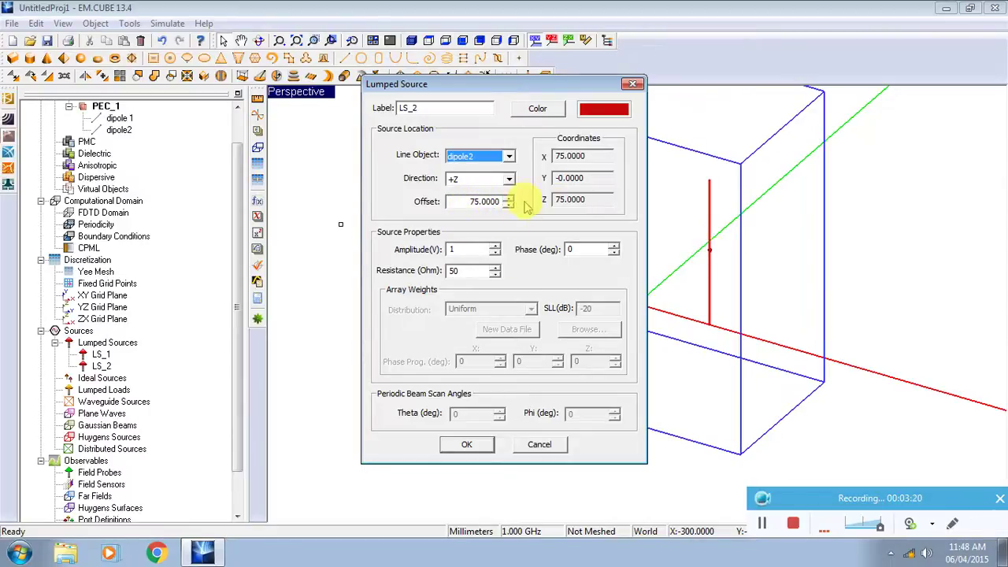
left_click(467, 445)
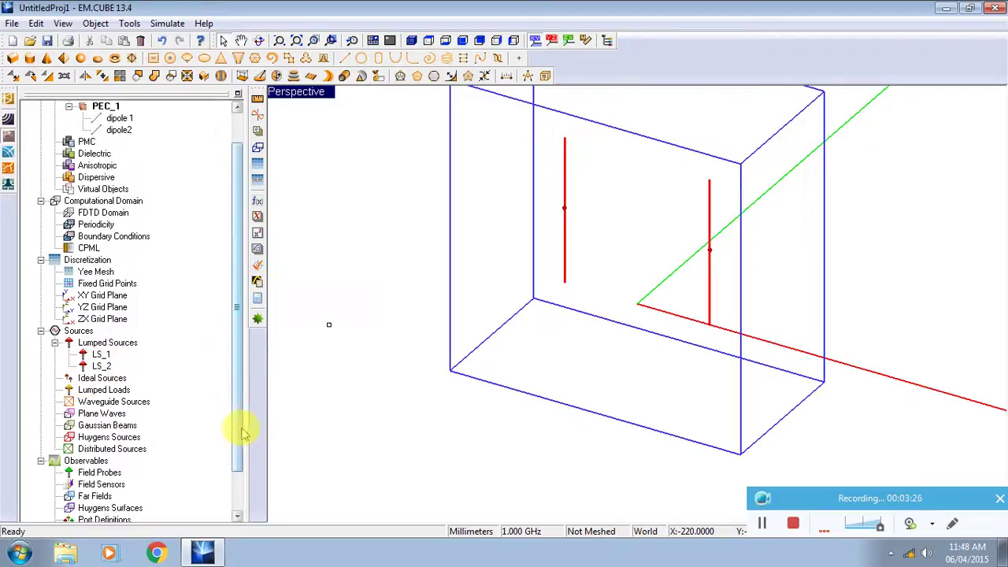
Insert a far-field radiation pattern observable with the default radiation box, a 5° angle increment and 3D polar display
left_click_drag(234, 428, 211, 457)
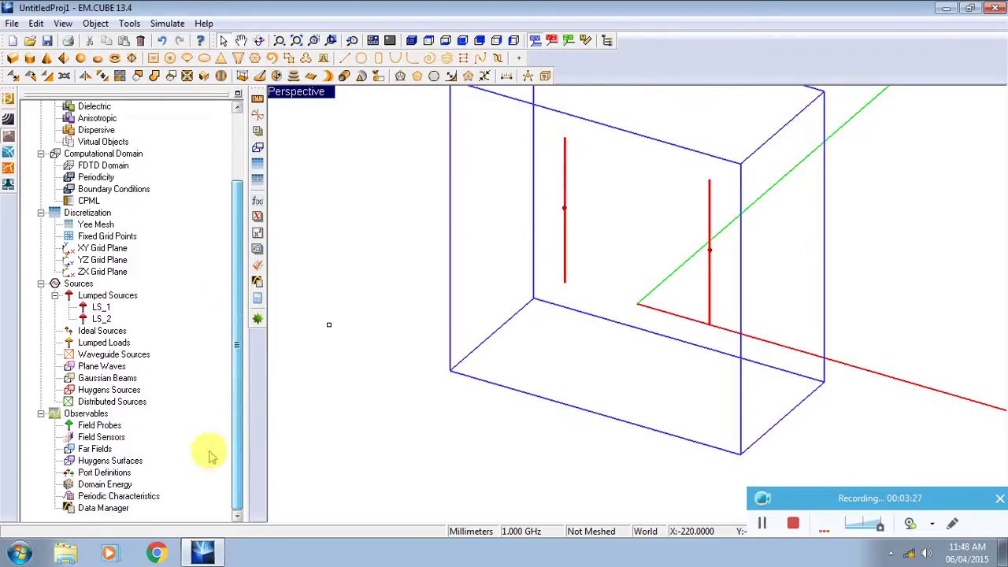
right_click(98, 450)
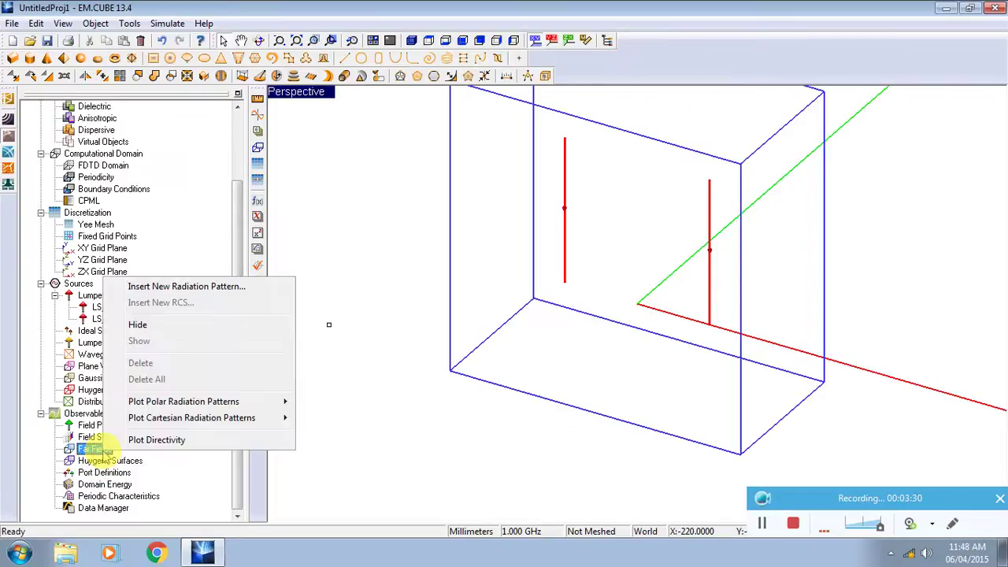
left_click(214, 286)
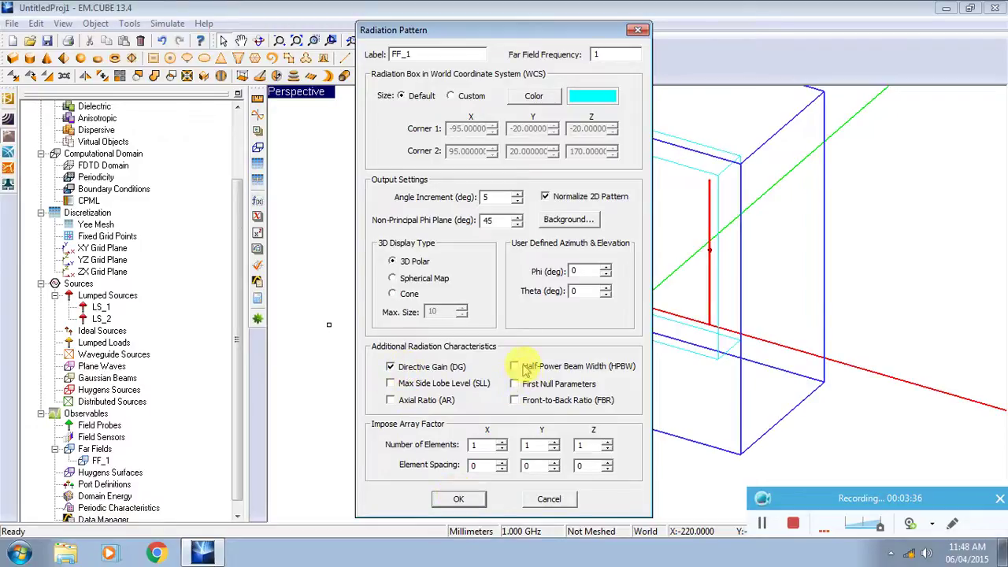
left_click(461, 500)
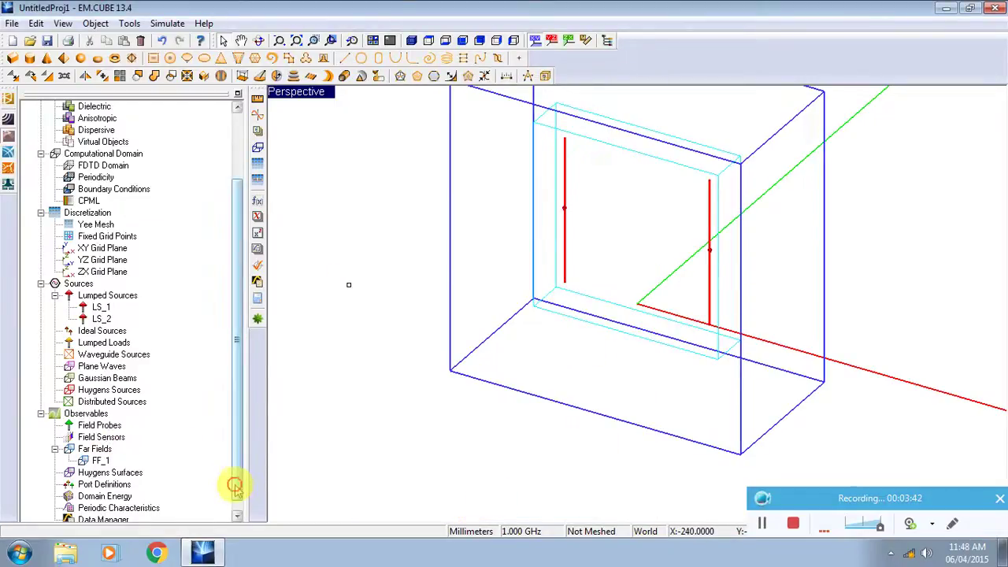
Collapse the Sources, Observables, Discretization, Computational Domain and Physical Structure branches of the navigation tree
scroll(232, 482, "down", 1)
left_click(85, 438)
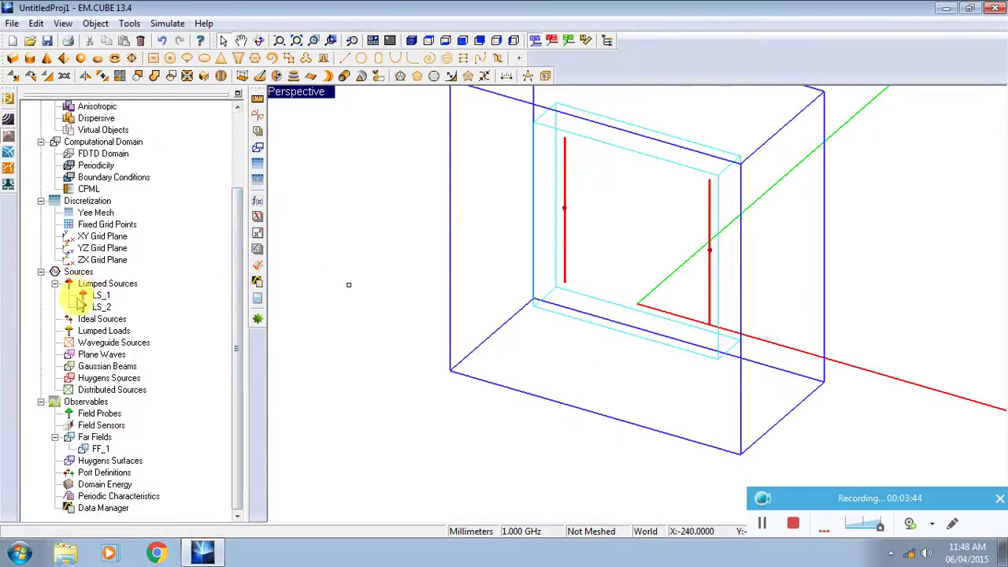
left_click(41, 272)
left_click(41, 378)
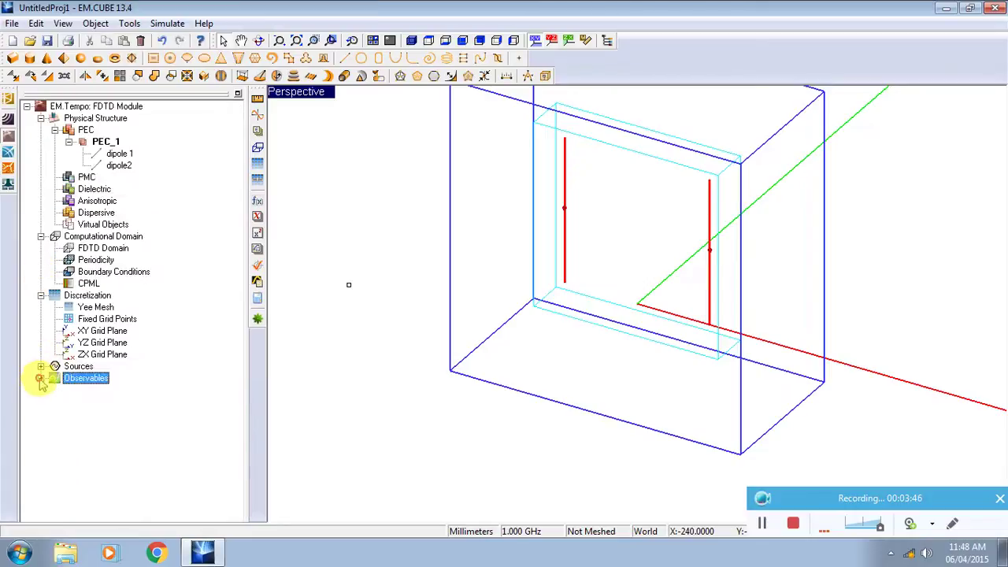
left_click(41, 296)
left_click(41, 236)
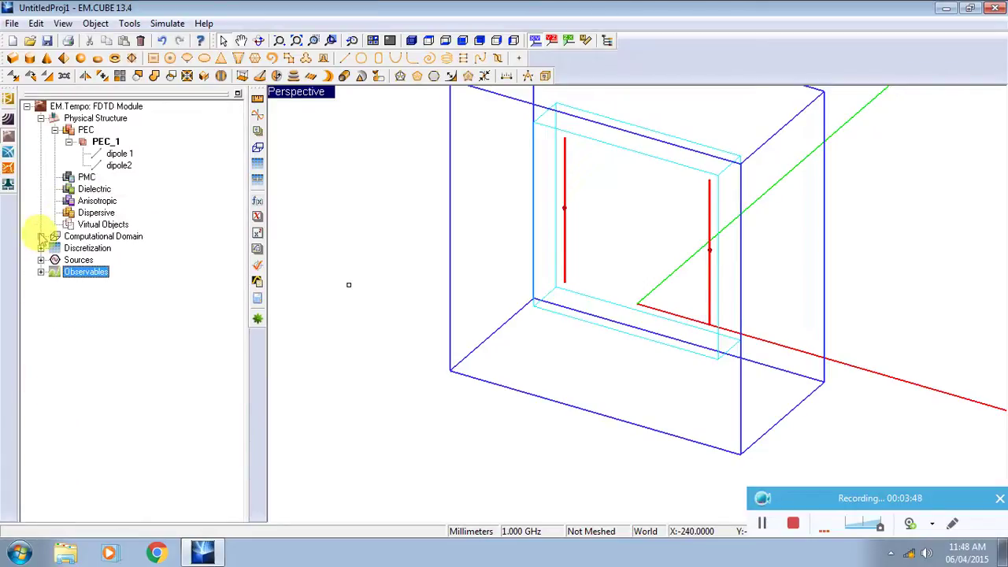
left_click(41, 118)
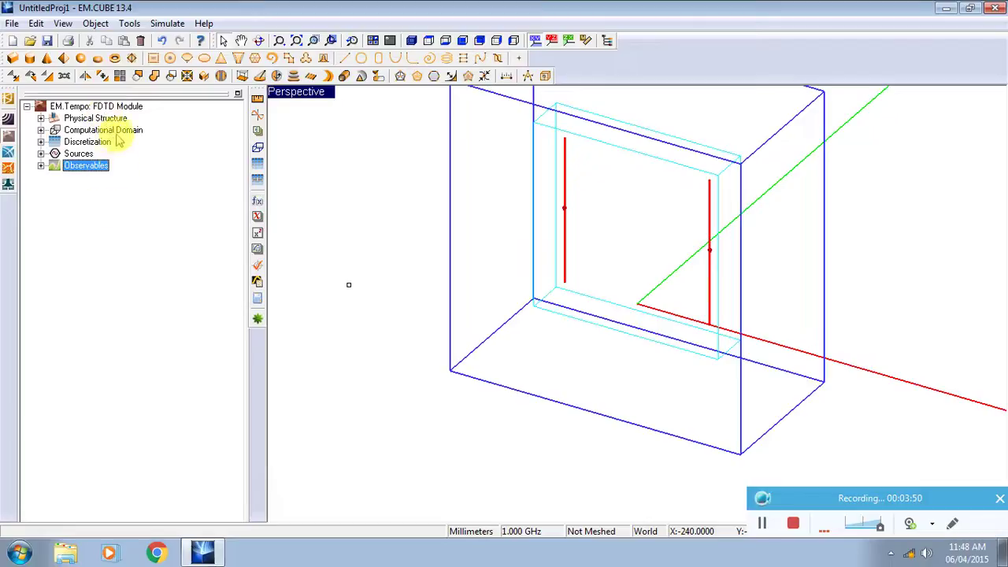
Run the simulation with the FDTD engine in Analysis mode, agreeing to discard previous results, and close the run window when finished
left_click(258, 322)
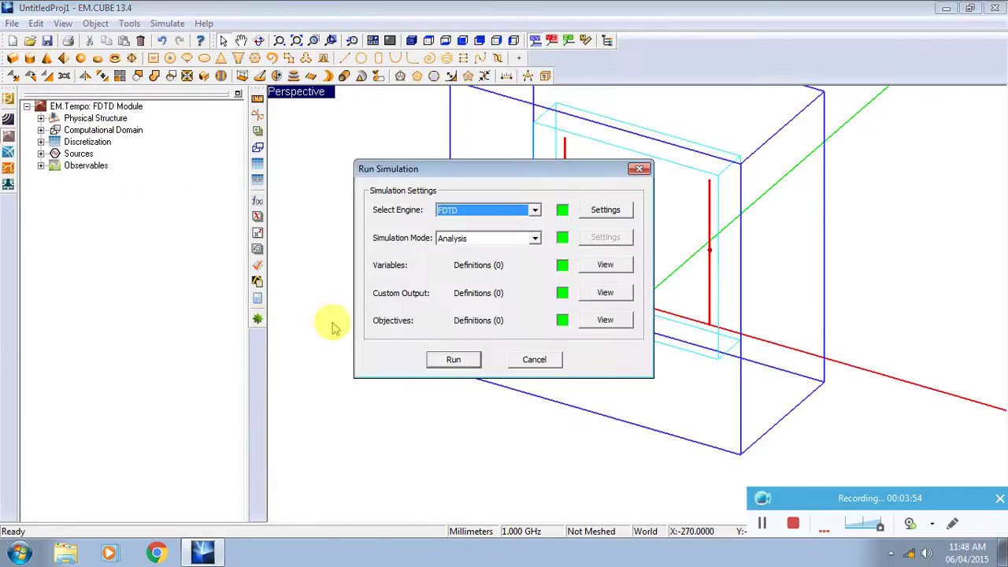
left_click(453, 360)
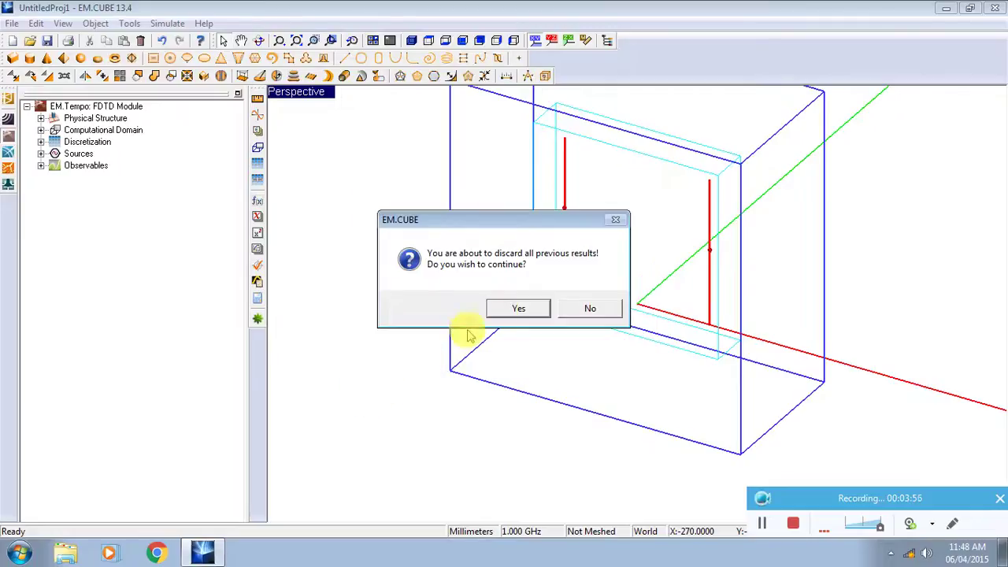
left_click(515, 306)
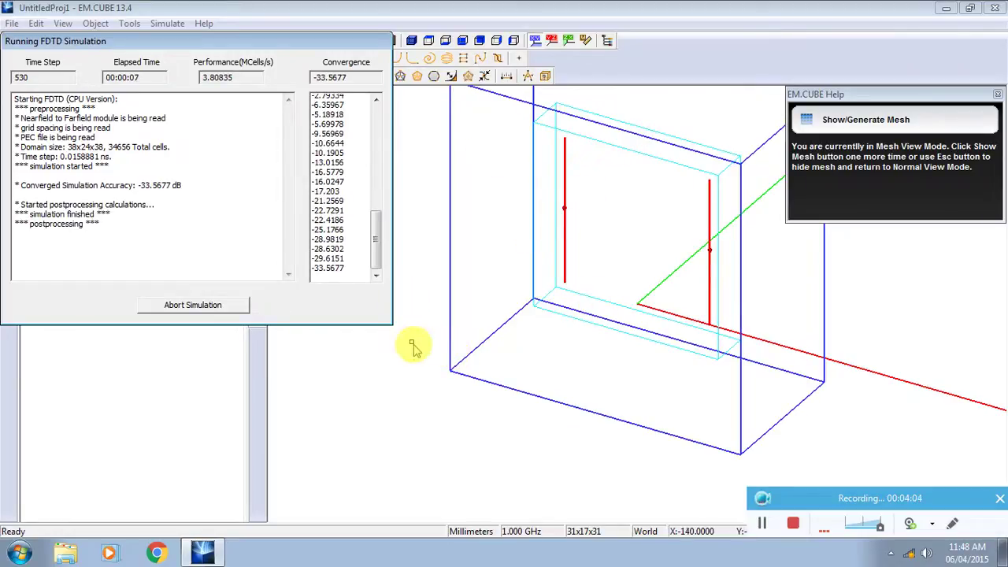
left_click(327, 218)
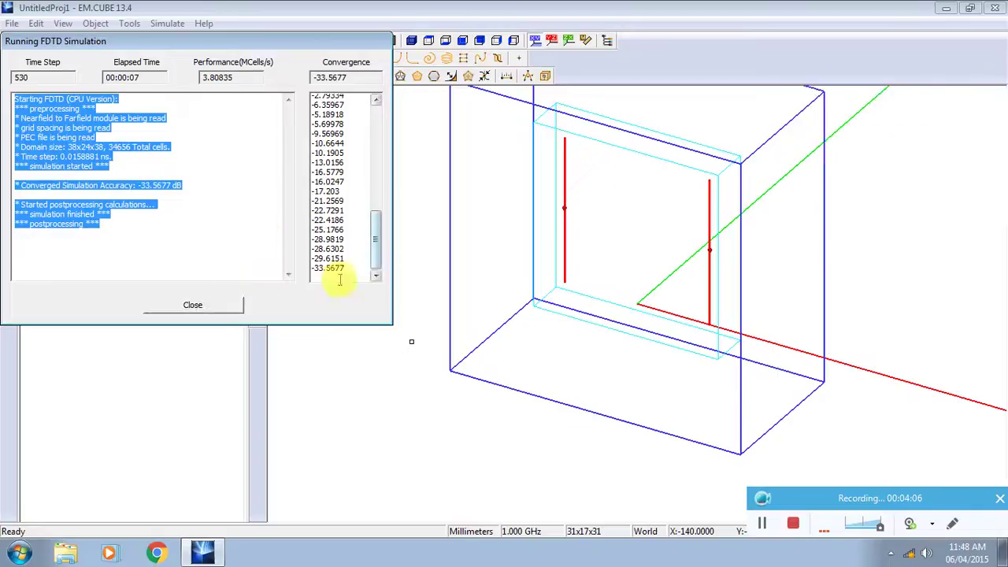
left_click(193, 305)
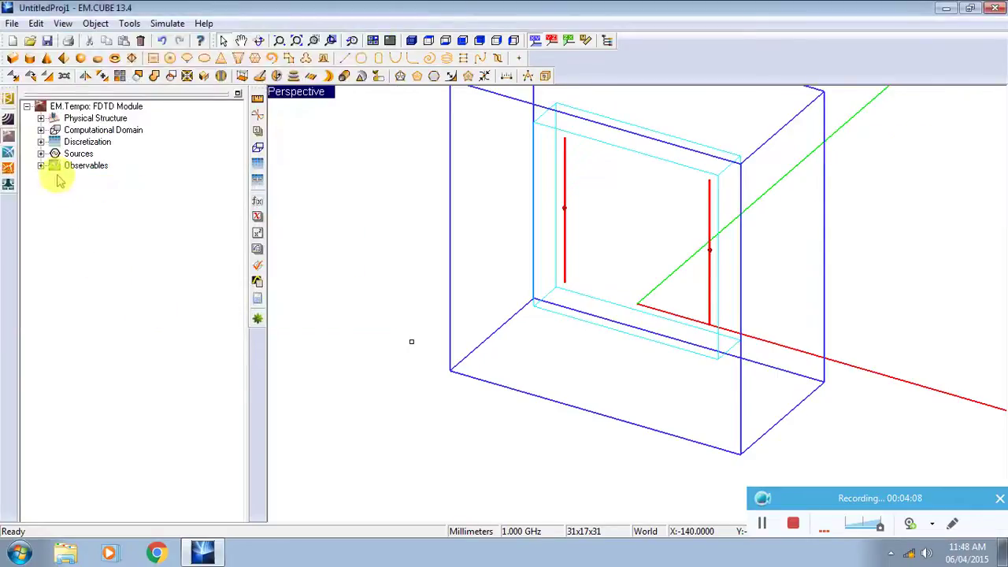
Display the total 3D far-field radiation pattern of FF_1 around the two dipoles
left_click(41, 165)
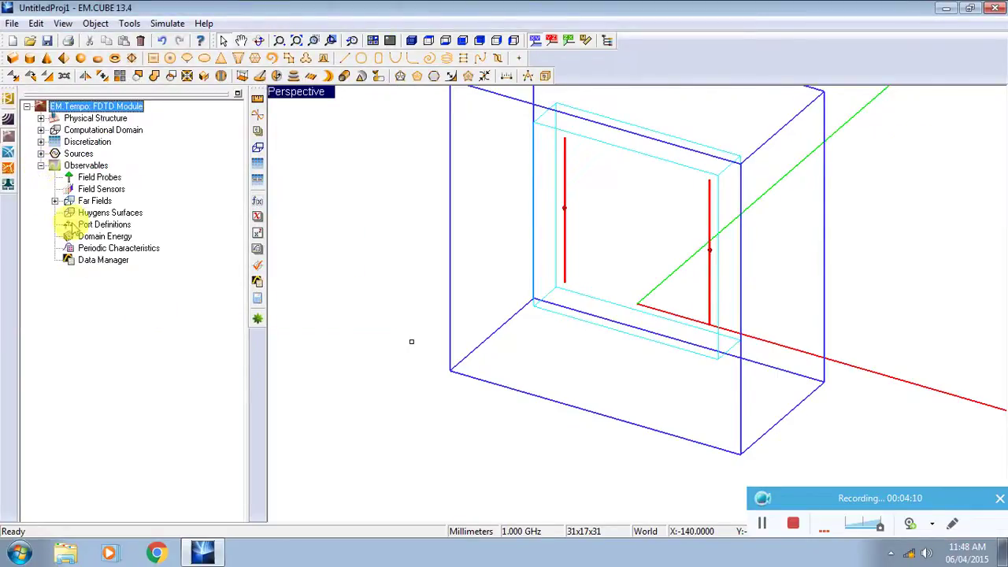
left_click(55, 201)
left_click(69, 212)
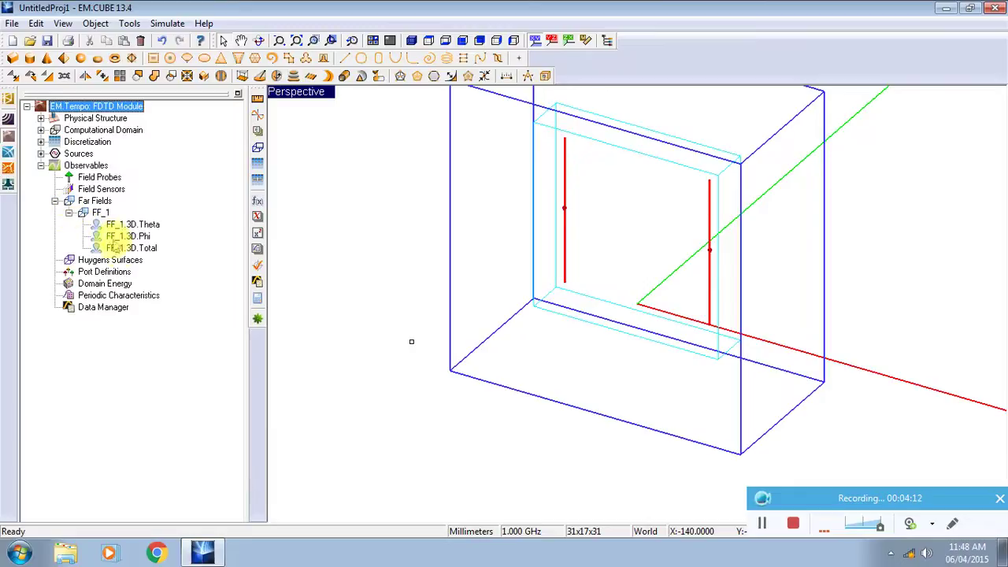
left_click(131, 248)
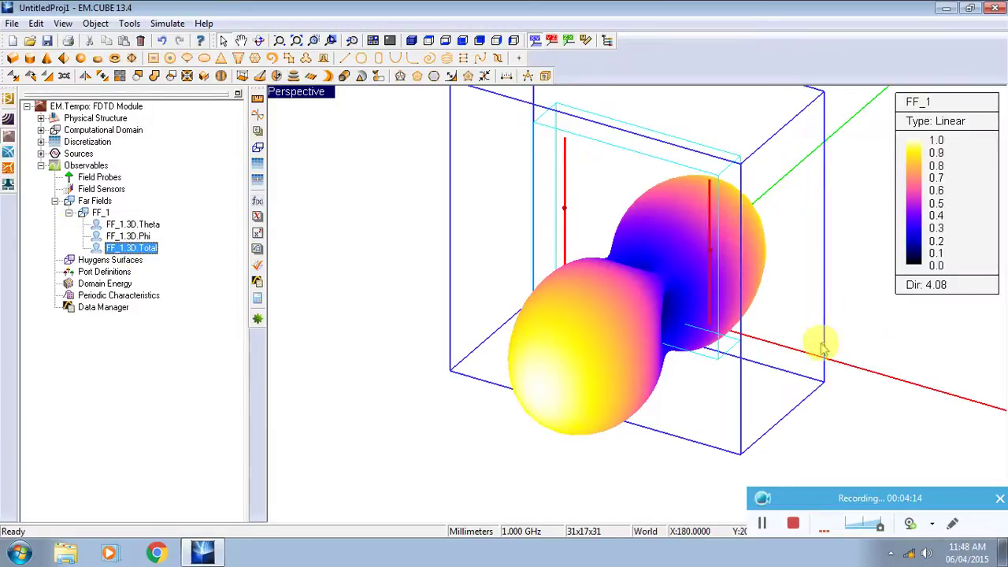
left_click(616, 296)
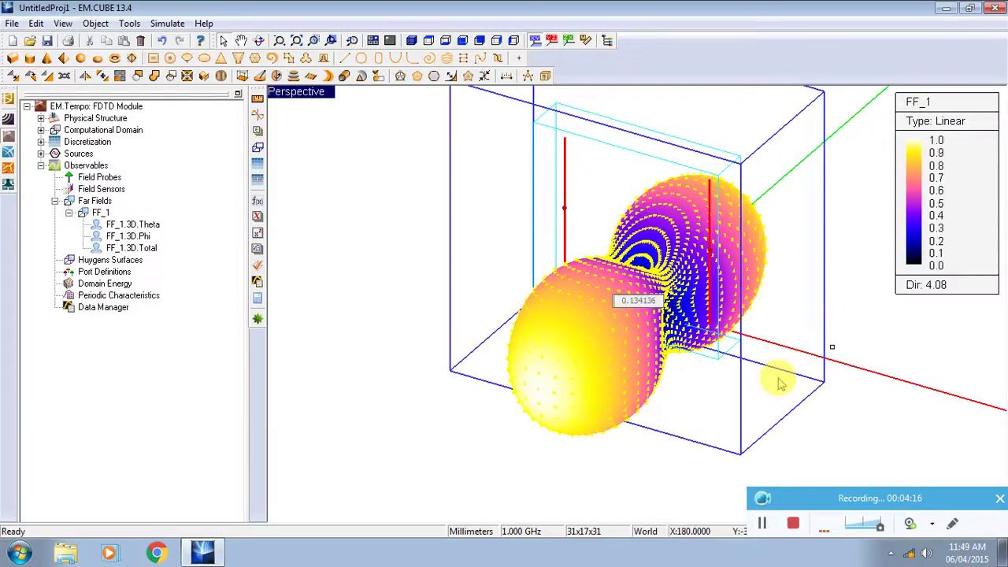
left_click(777, 309)
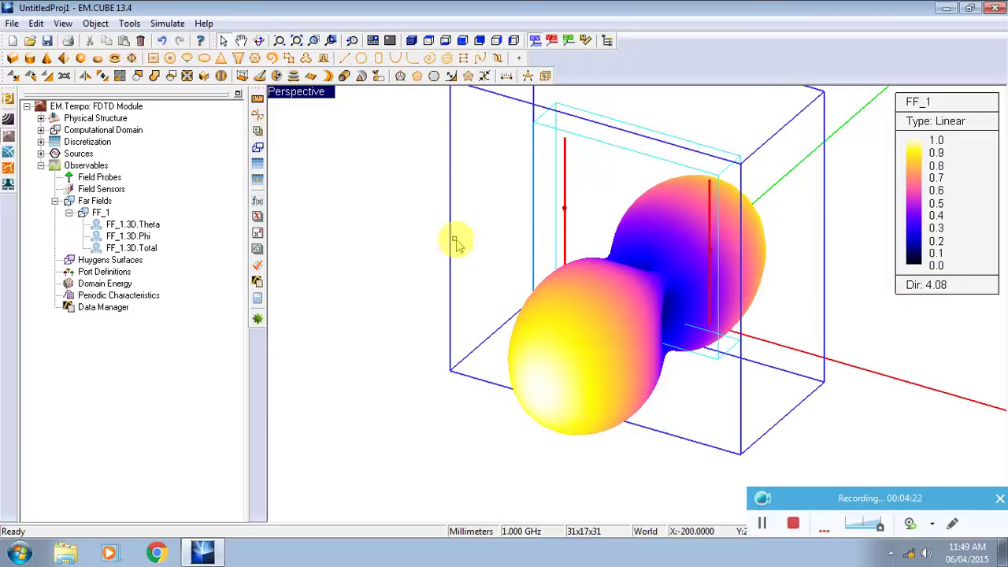
Examine the radiation pattern in the four-viewport layout and enlarged top view, then return to the single perspective view
left_click(376, 41)
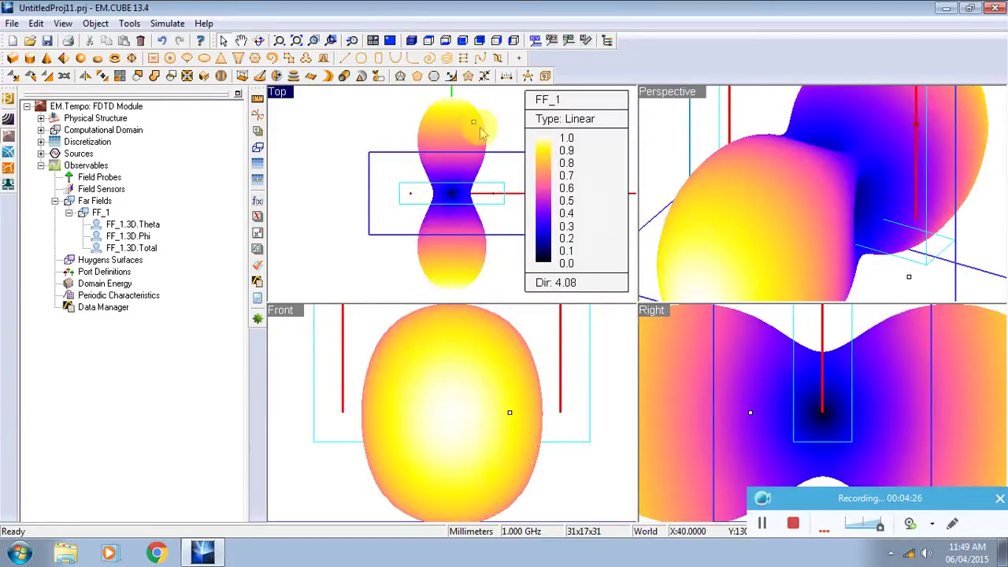
left_click(805, 219)
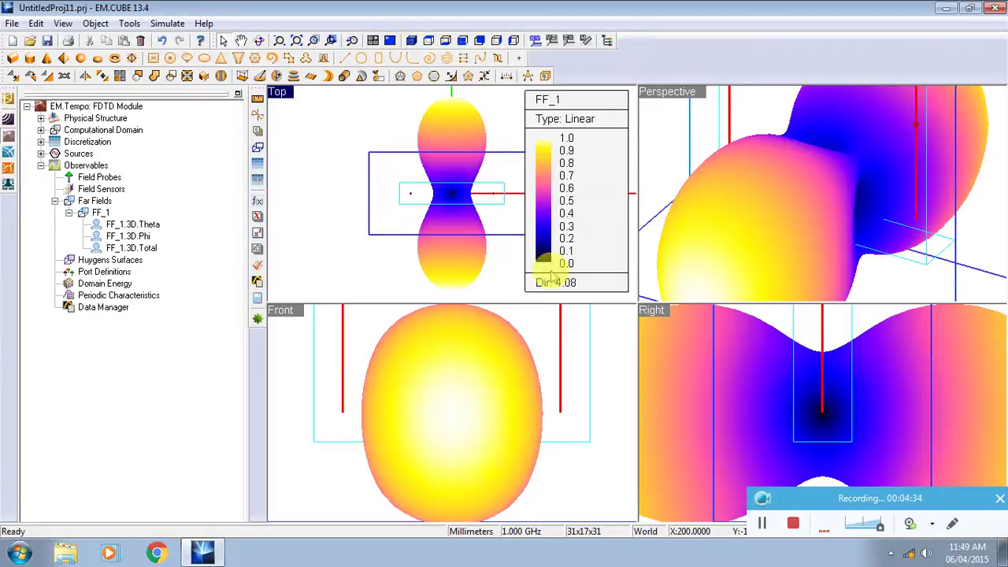
left_click(372, 40)
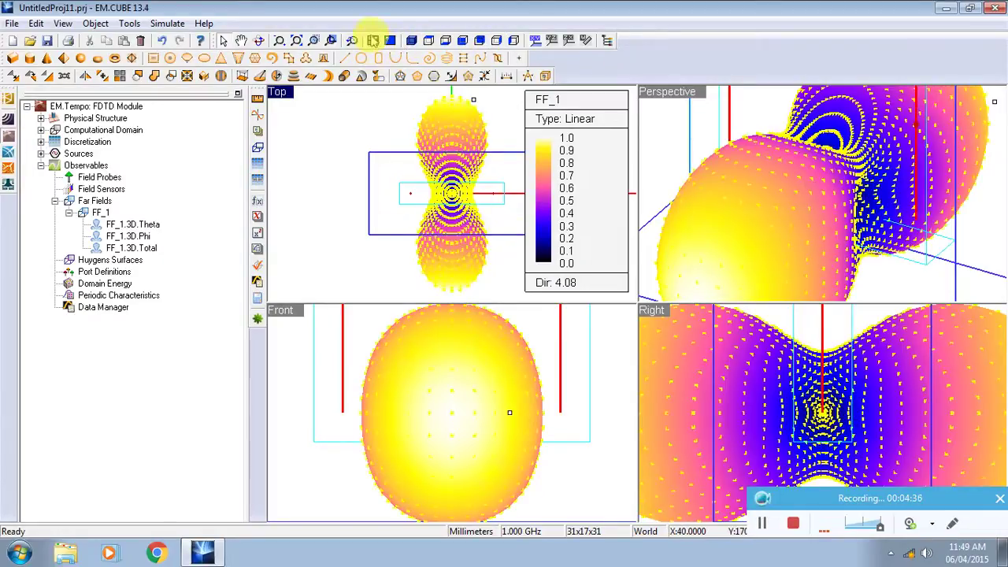
left_click(390, 41)
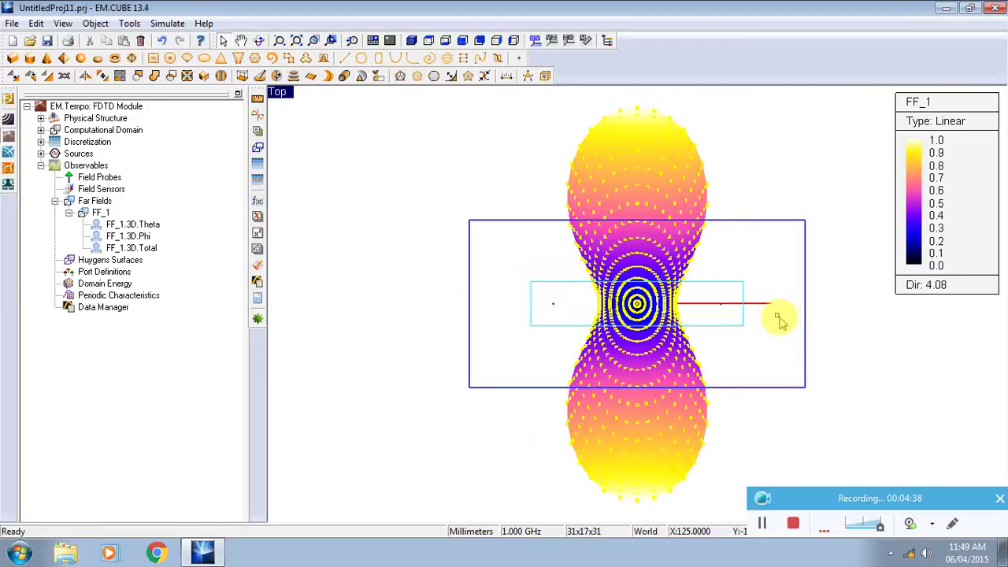
left_click(411, 40)
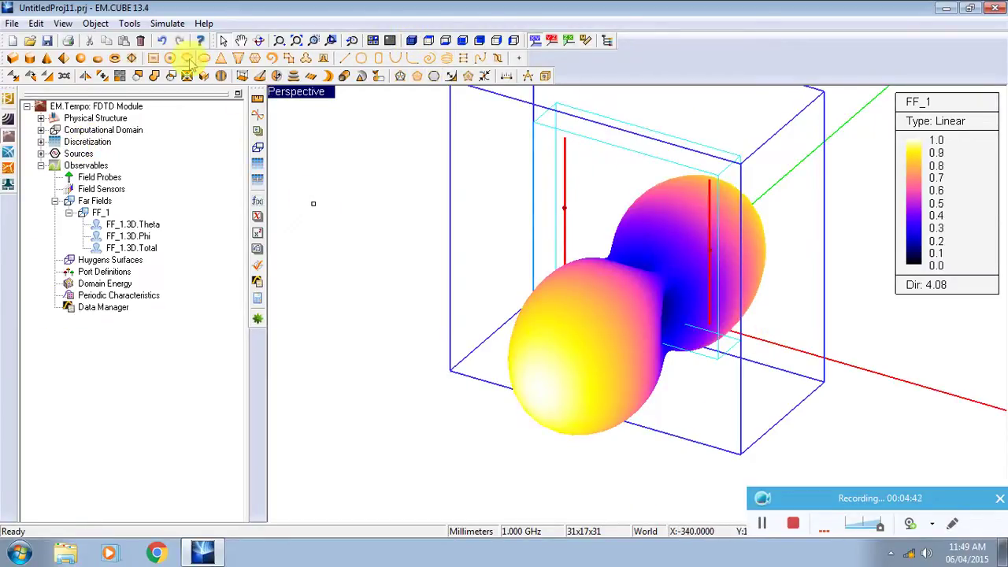
Draw a third line object starting at the origin and set its length to 150 mm
left_click(345, 59)
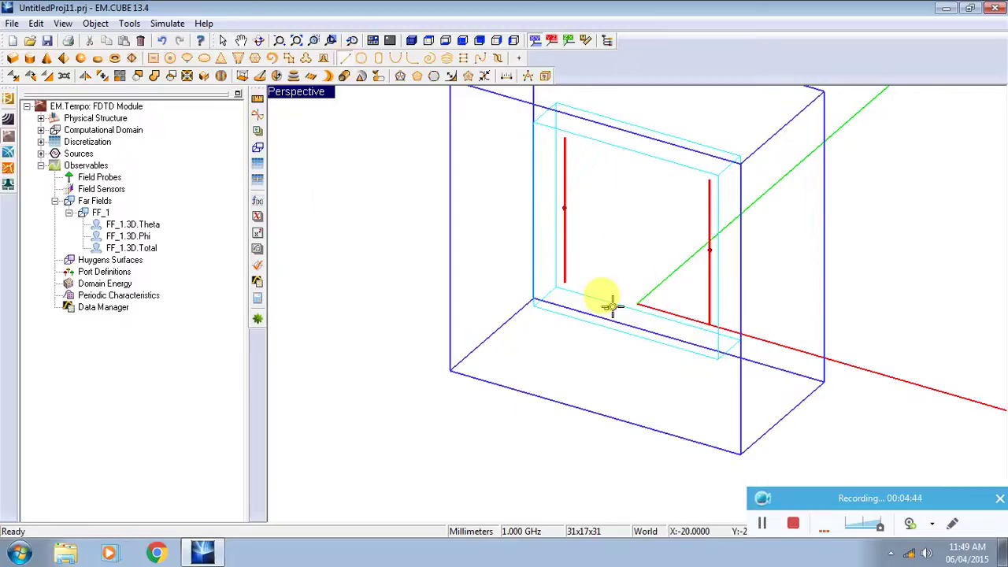
left_click(639, 302)
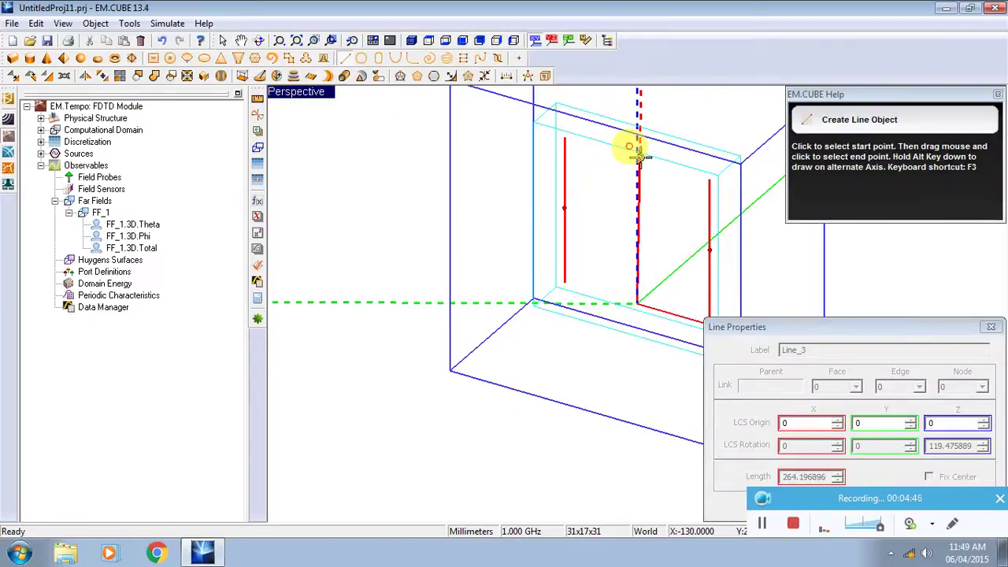
left_click(639, 154)
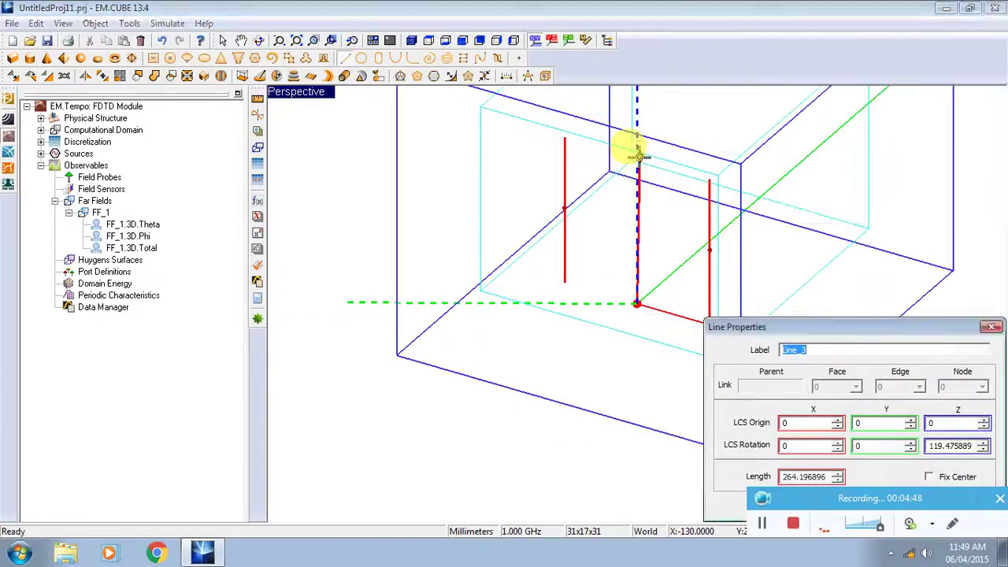
left_click_drag(716, 330, 156, 162)
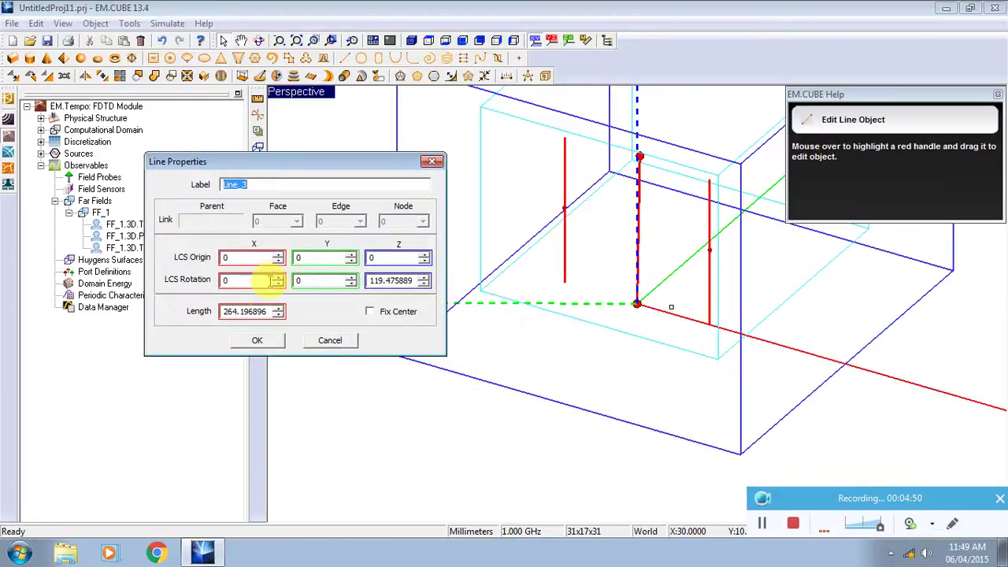
left_click_drag(267, 310, 180, 307)
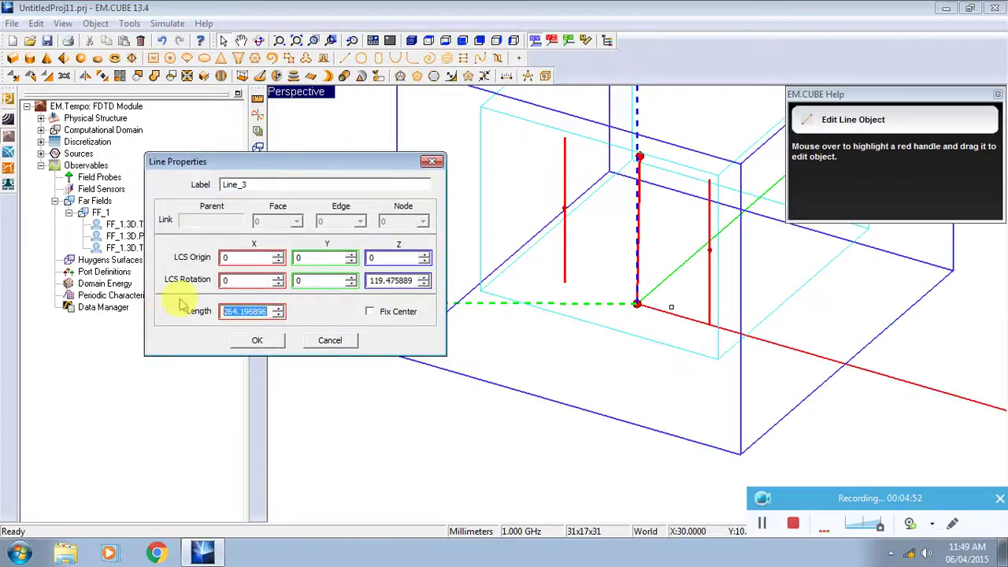
type("150")
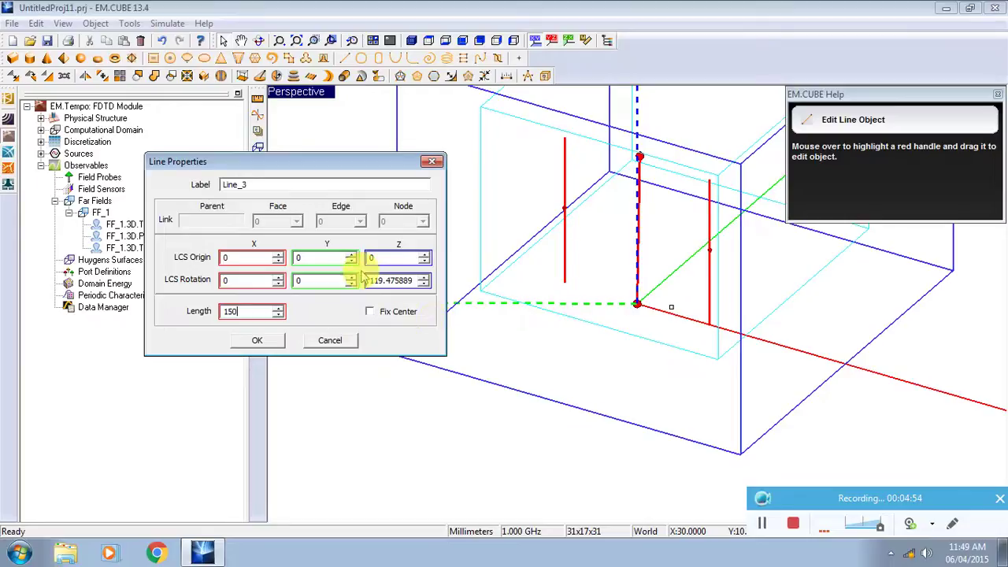
Stand the third line upright by setting its LCS rotation to -90° about Y and -180° about Z
left_click_drag(369, 284, 455, 280)
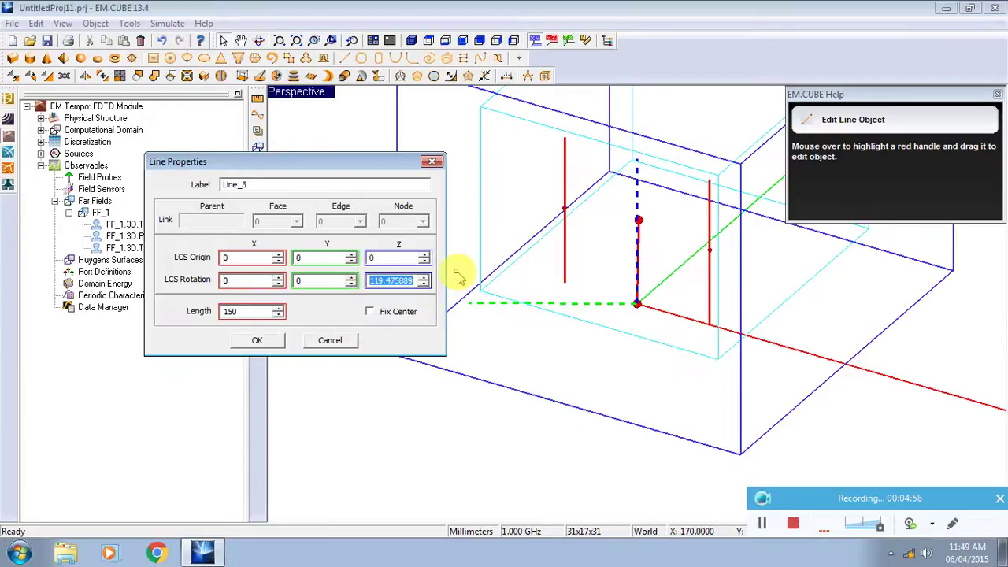
type("-180")
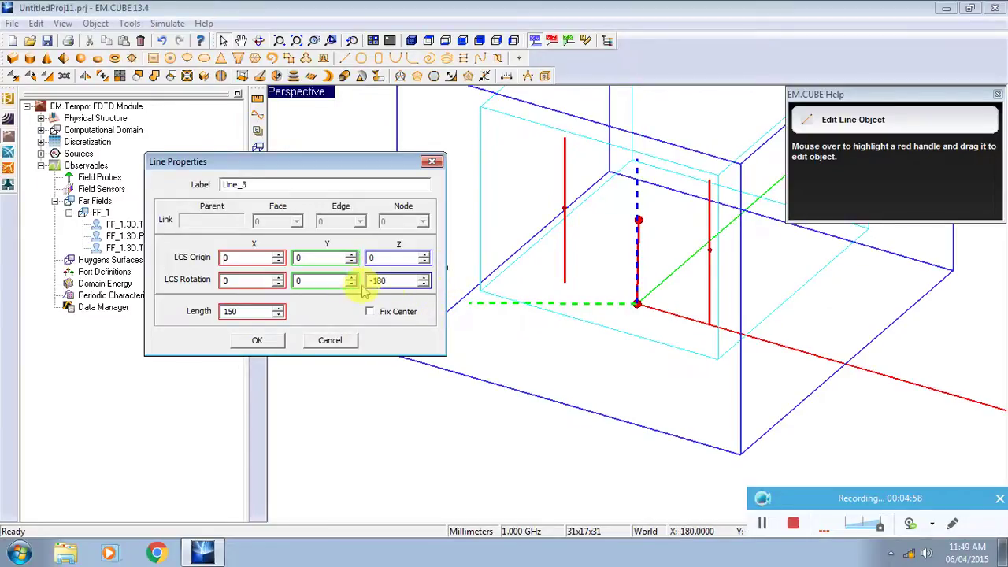
left_click(331, 276)
left_click(225, 282)
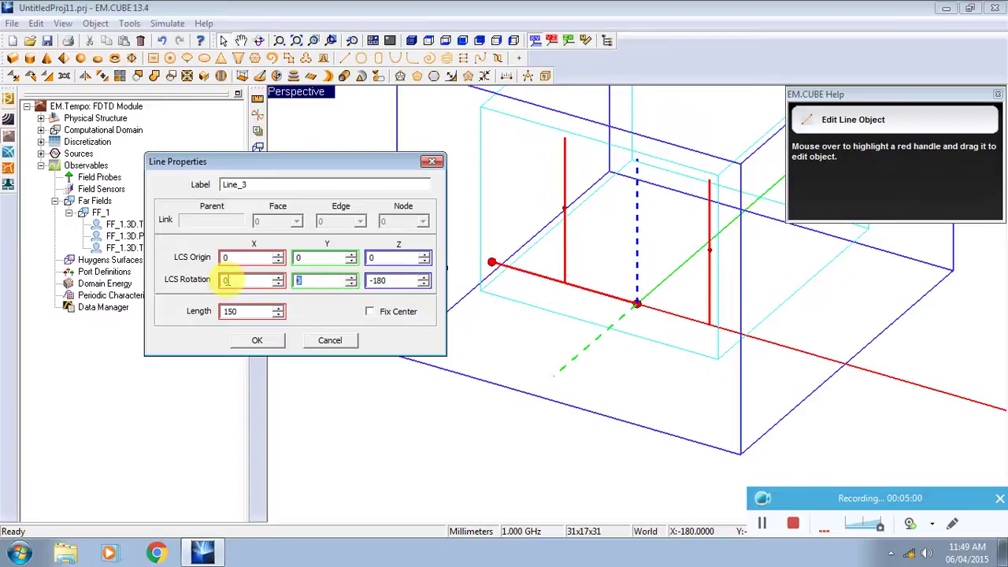
Set the third line's LCS origin to X -225 mm and accept its properties
left_click(242, 255)
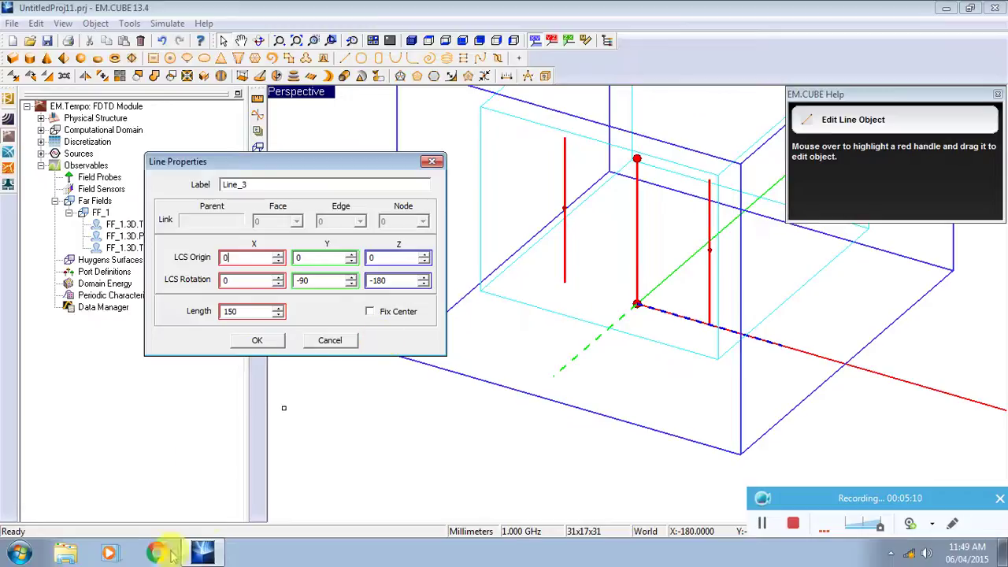
left_click_drag(333, 160, 574, 202)
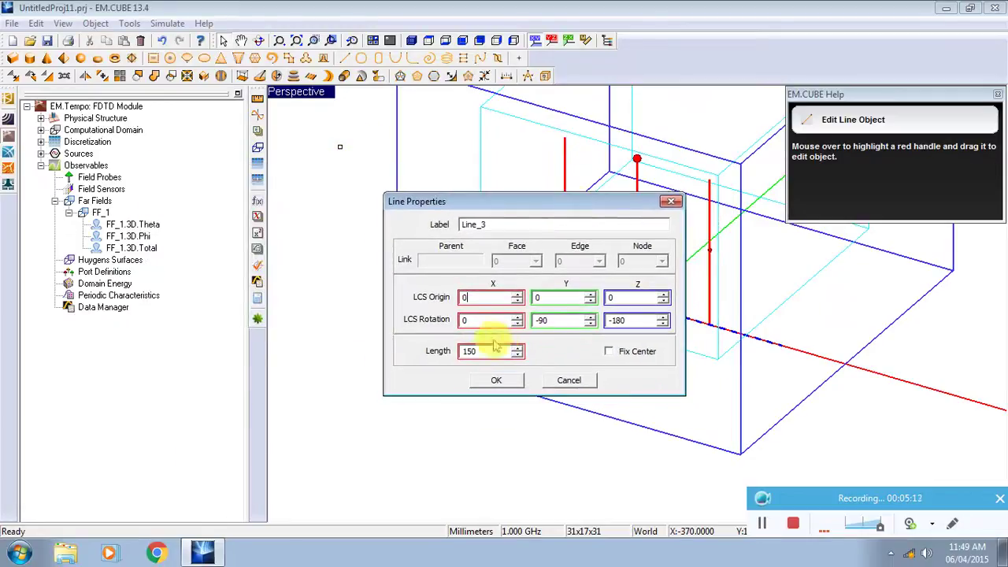
double_click(469, 297)
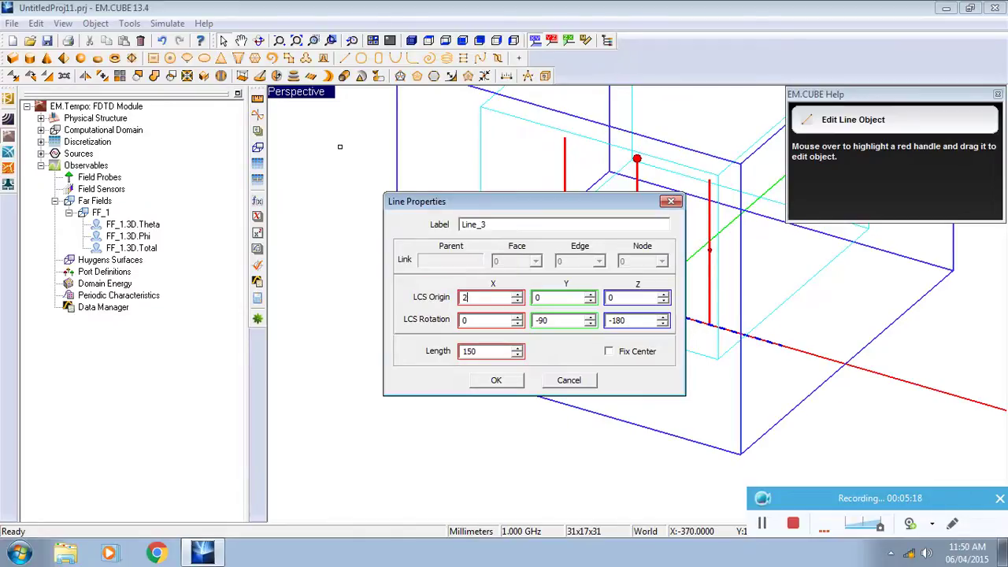
left_click(467, 297)
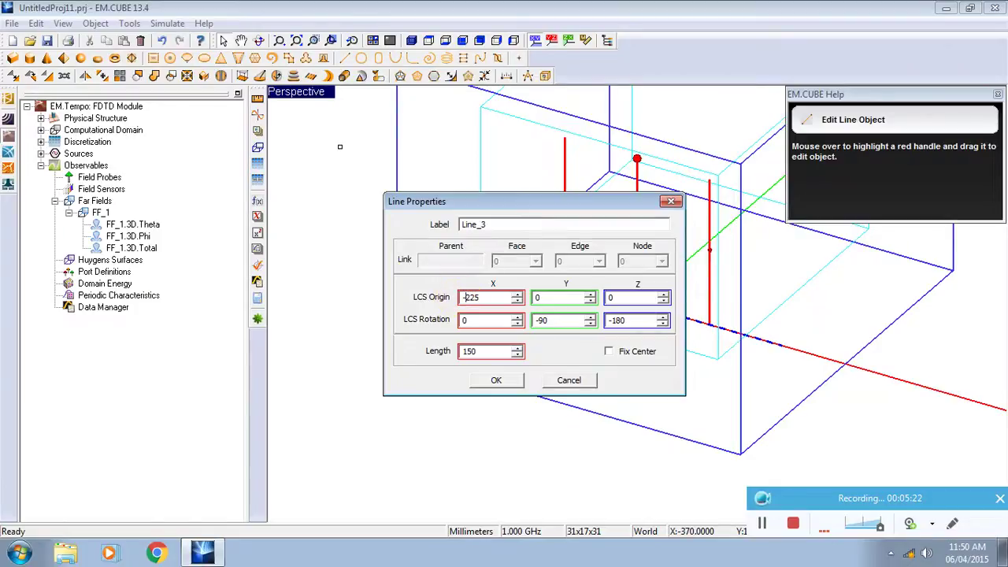
left_click(496, 381)
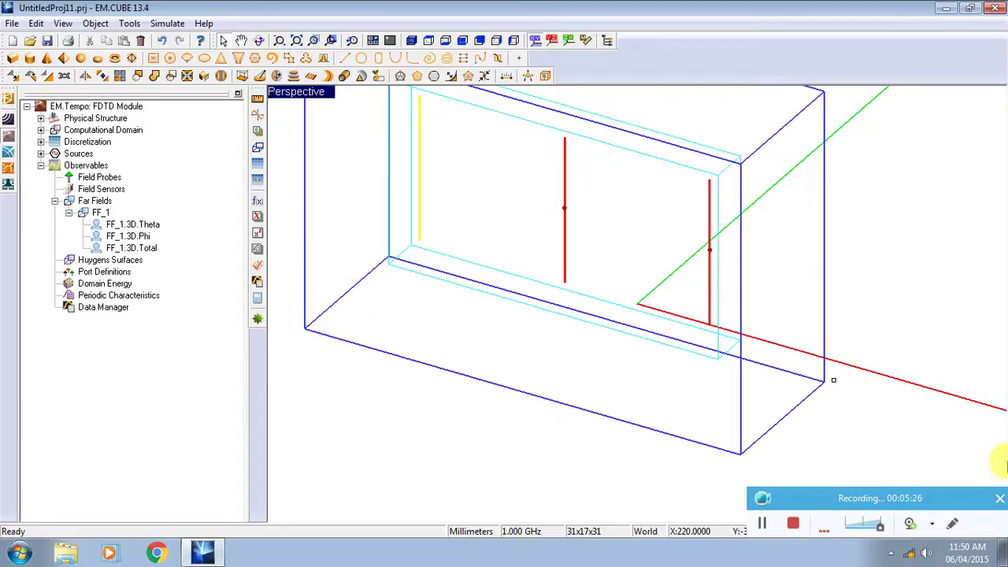
Draw a fourth line from the origin and set its LCS rotation to -90° about Y and -180° about Z
left_click(344, 58)
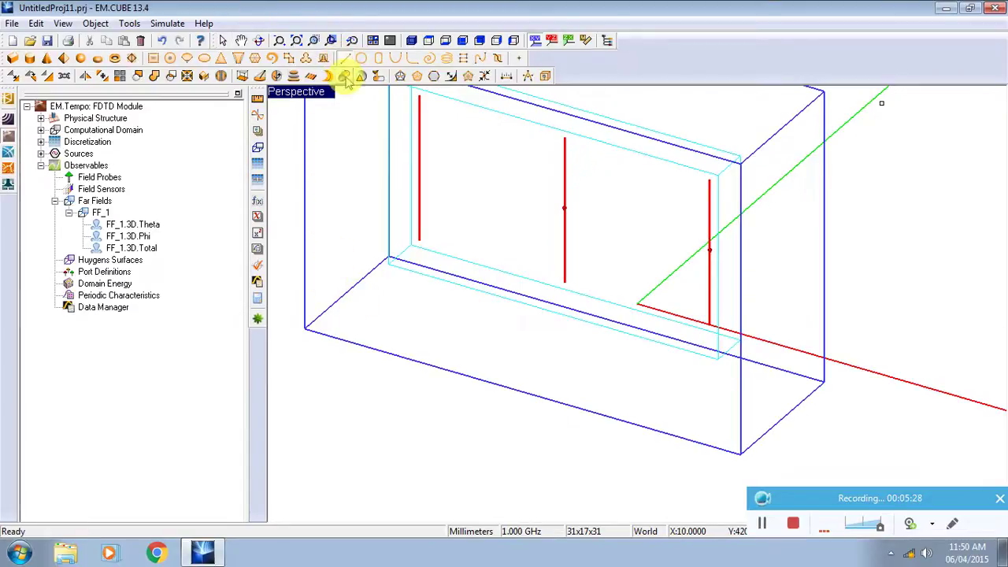
left_click(638, 303)
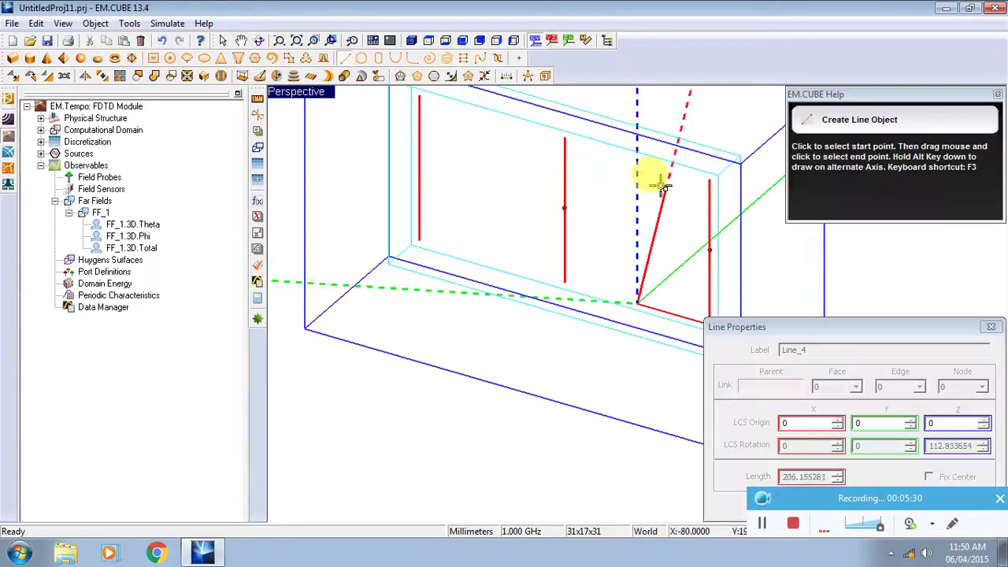
left_click(637, 136)
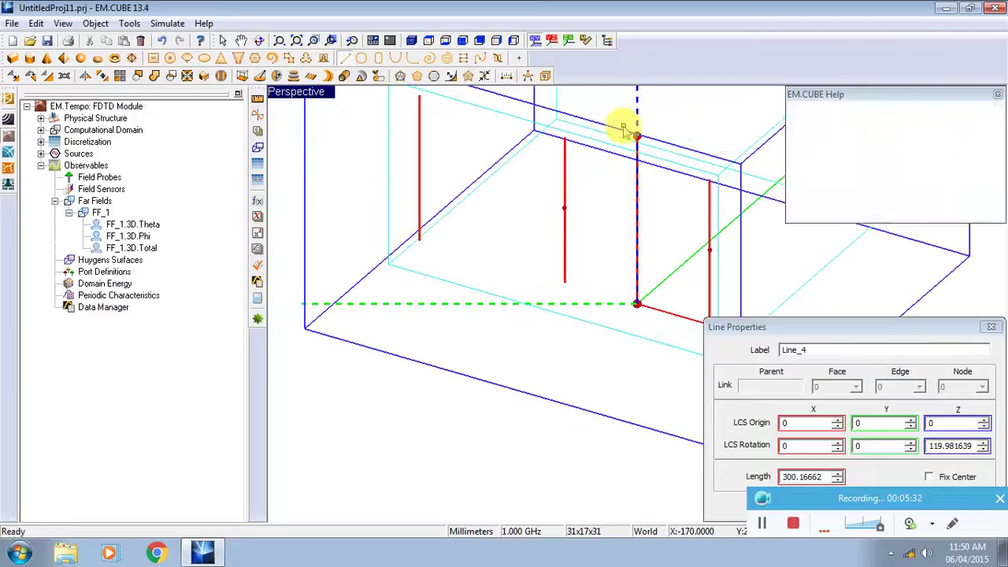
left_click_drag(777, 326, 225, 159)
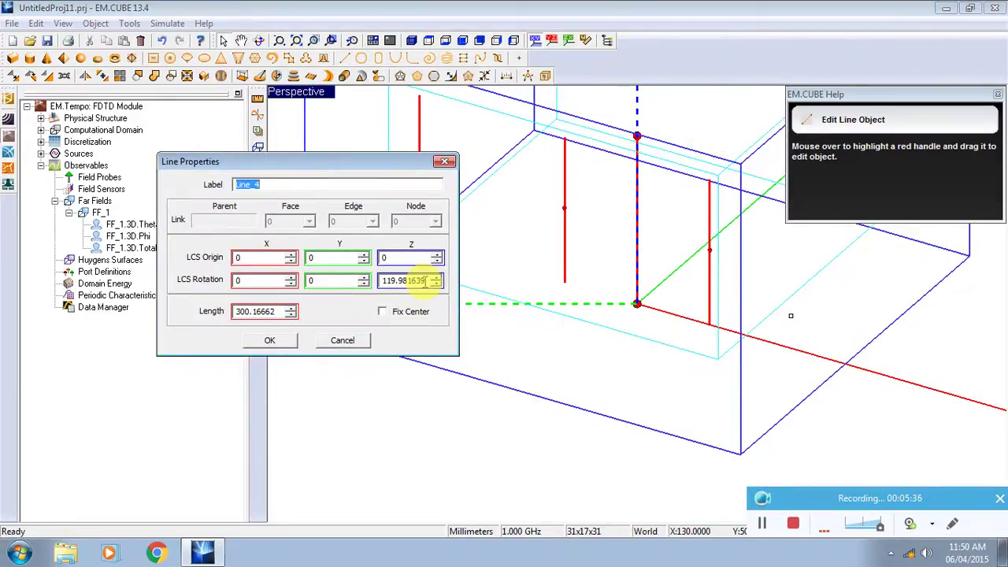
left_click_drag(425, 282, 379, 282)
type("-180")
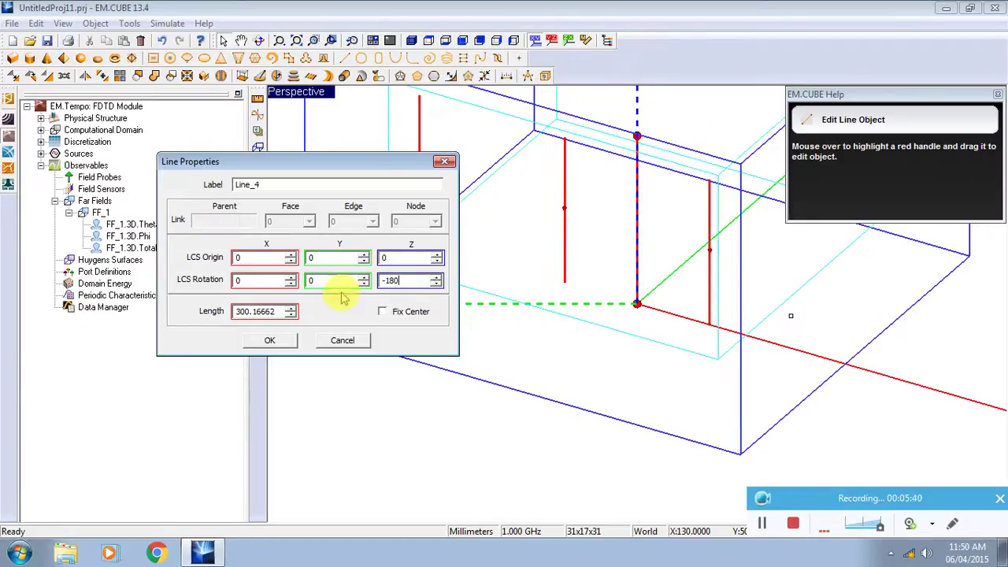
left_click(334, 281)
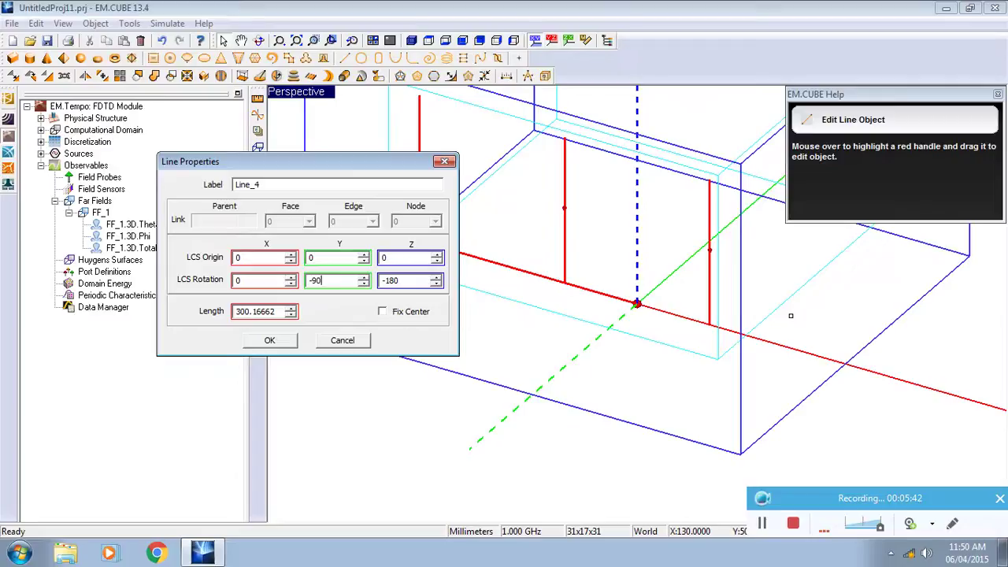
Set the fourth line's LCS origin to X 225 mm and its length to 150 mm, accepting the properties
left_click(263, 258)
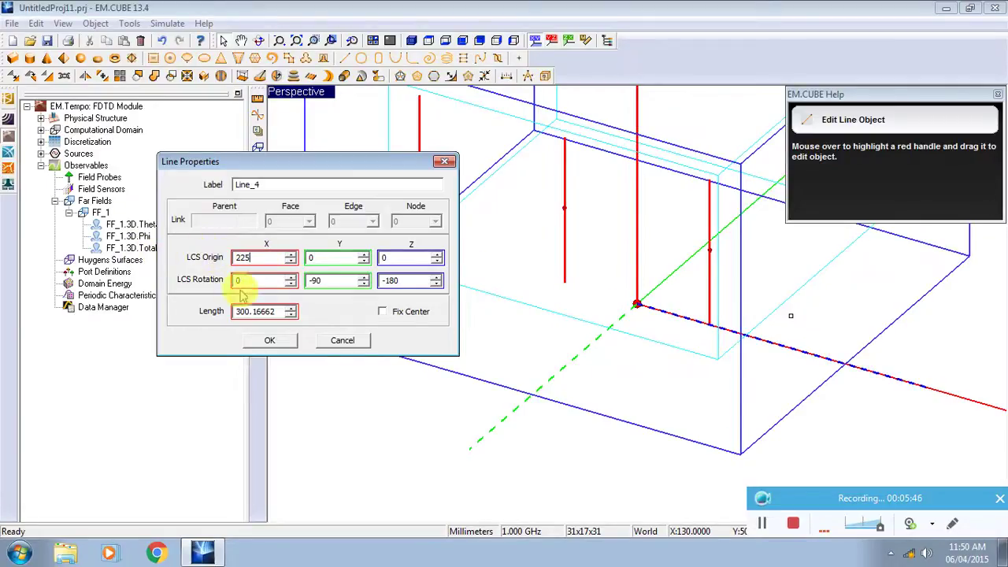
left_click(278, 311)
type("150")
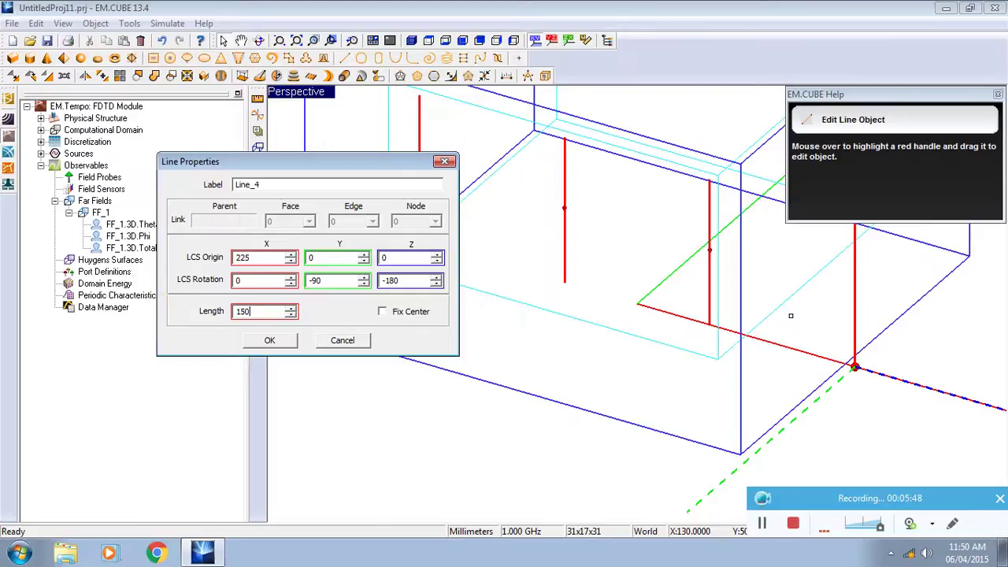
left_click(270, 342)
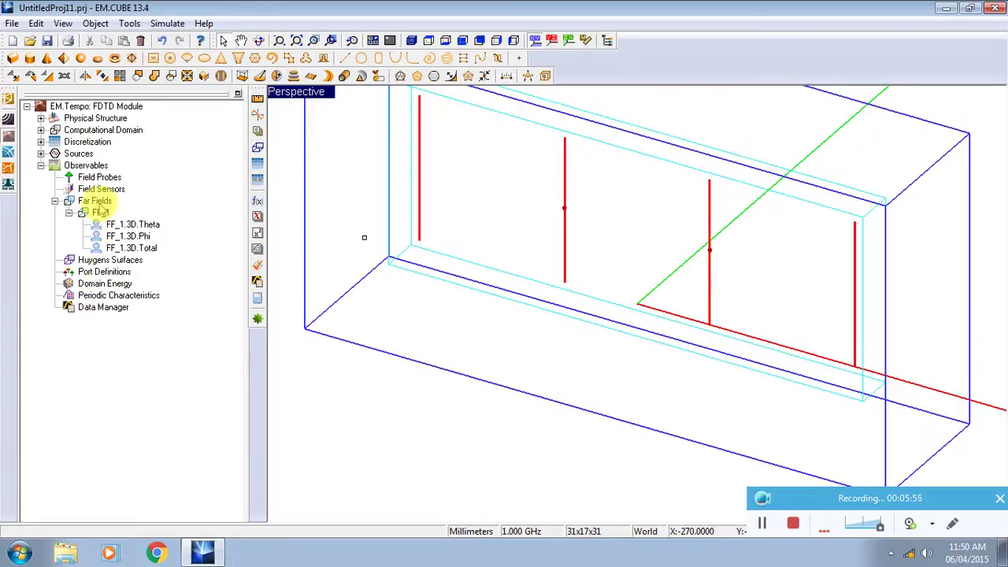
Add a lumped source placed on line object Line_3, keeping the default direction, offset and amplitude
left_click(41, 154)
right_click(101, 167)
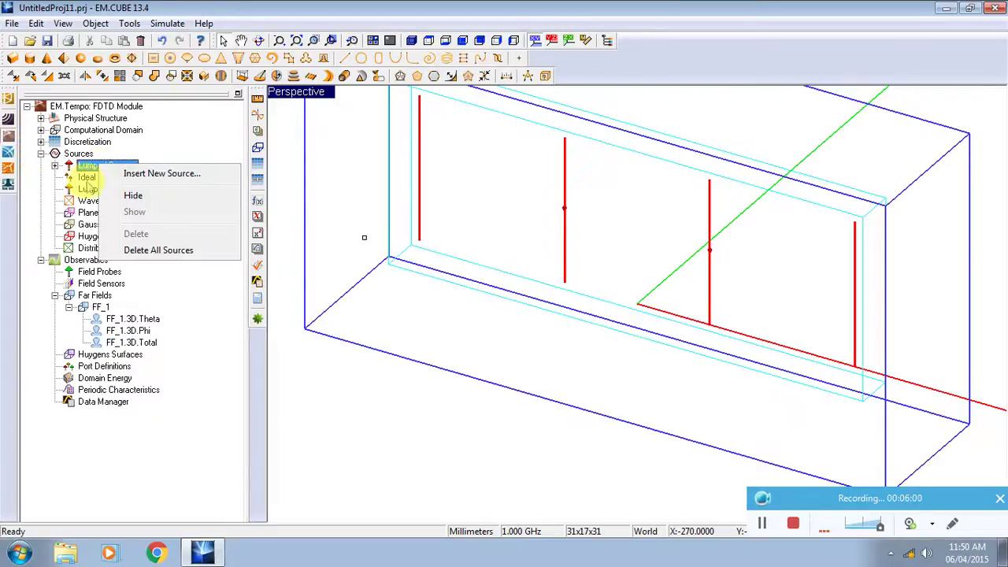
left_click(153, 173)
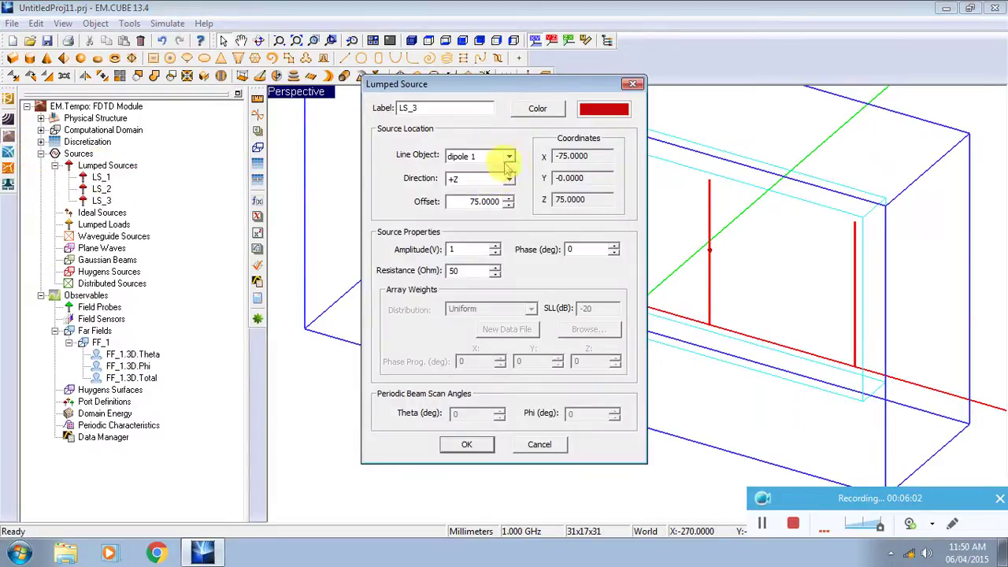
left_click(509, 158)
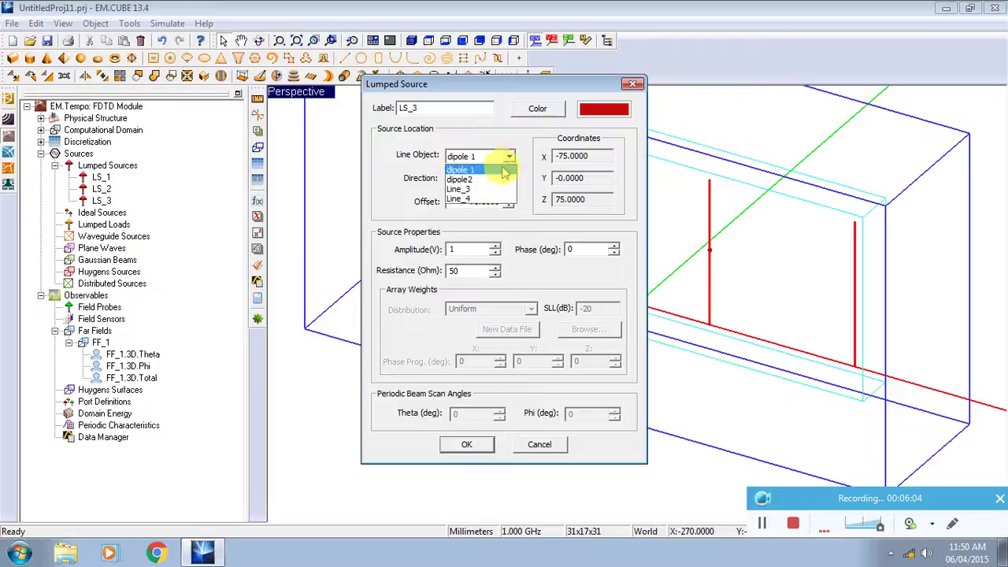
left_click(497, 190)
left_click_drag(432, 83, 135, 114)
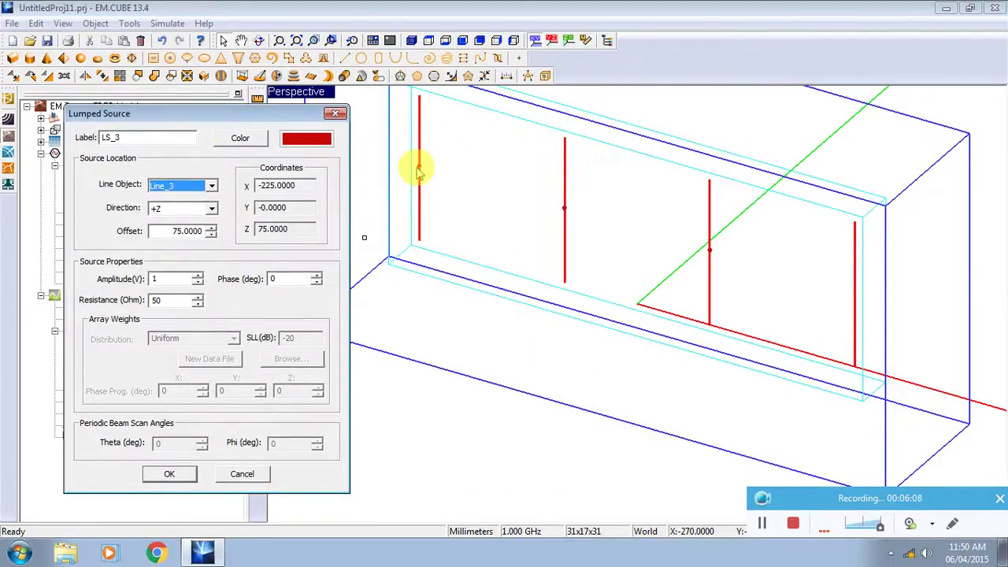
left_click(168, 474)
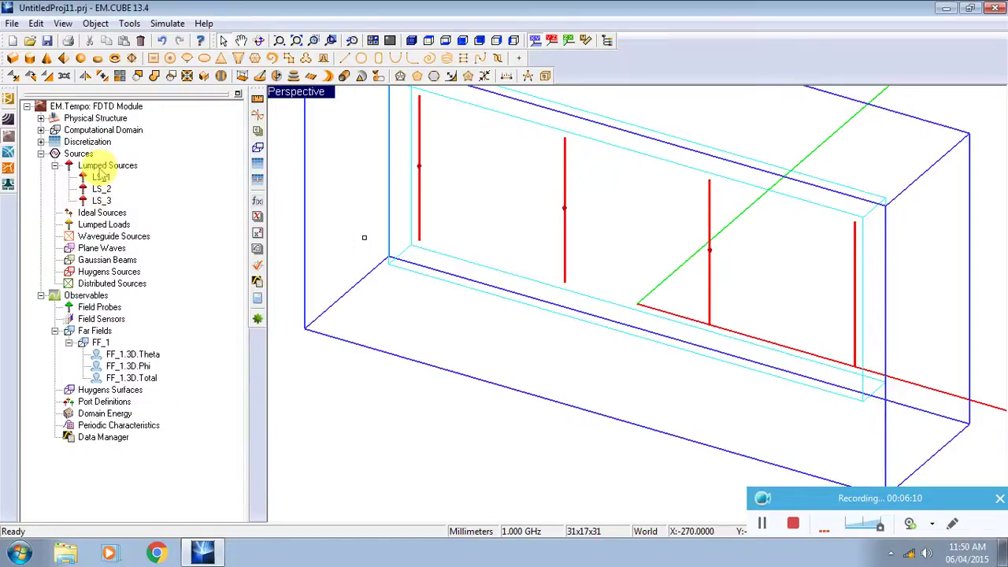
Add another lumped source and assign it to line object Line_4
right_click(103, 167)
left_click(168, 174)
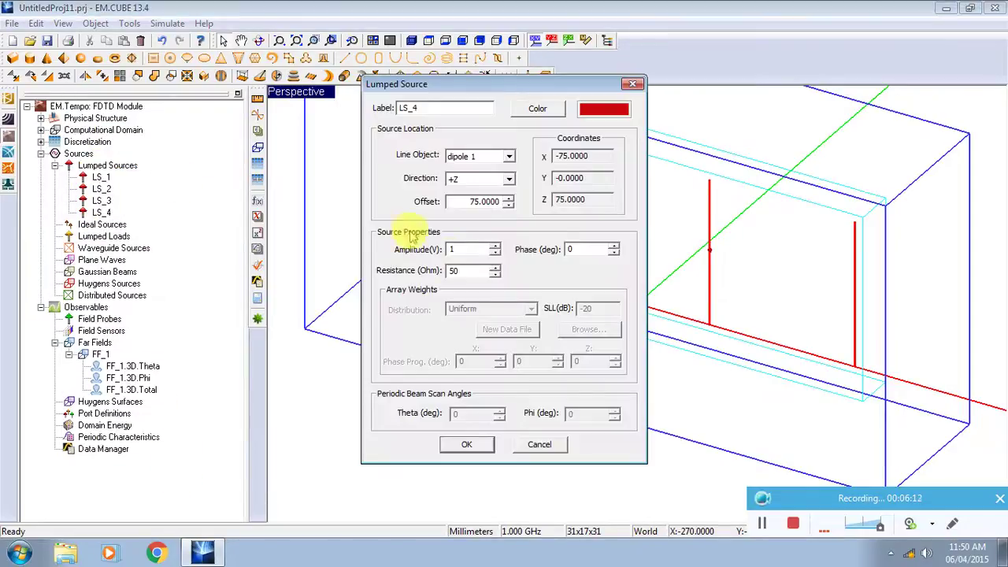
left_click(509, 161)
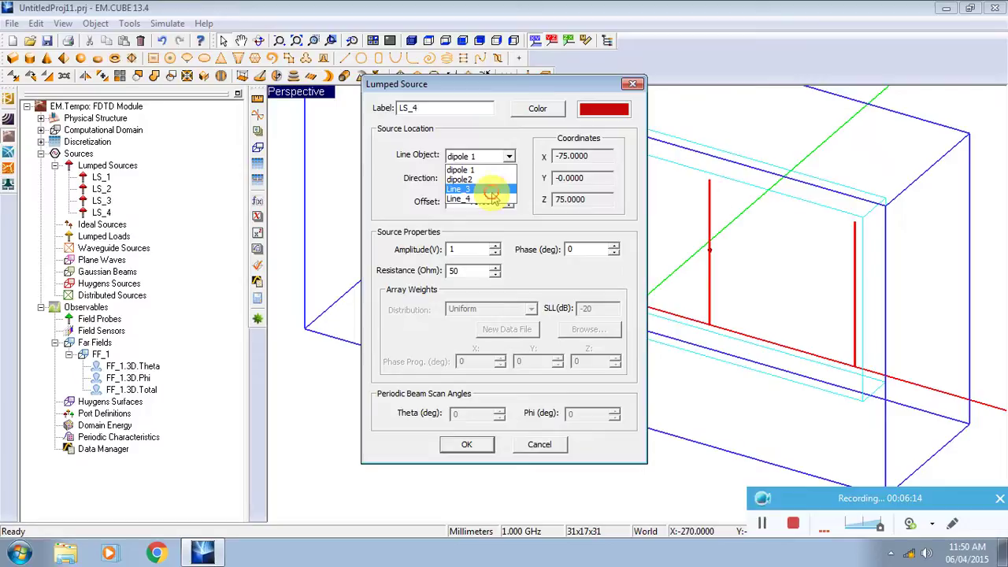
left_click(496, 190)
left_click(497, 158)
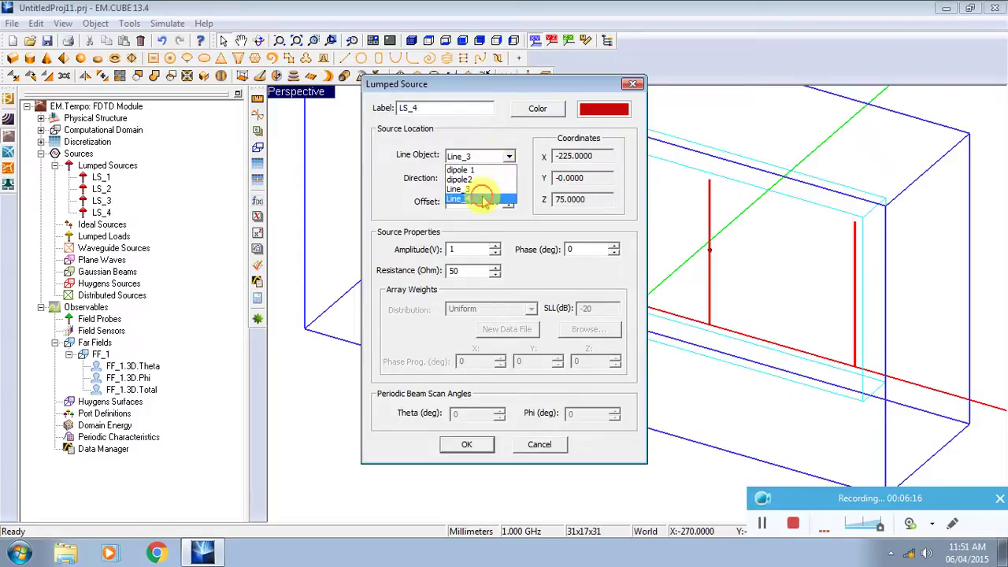
left_click(482, 202)
left_click(466, 443)
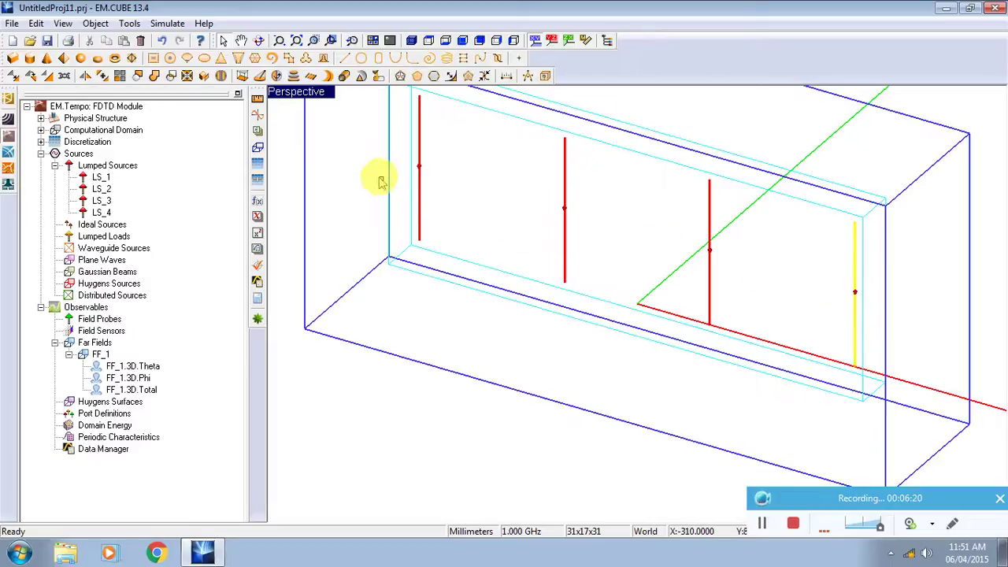
Run the FDTD simulation of the four-dipole array in Analysis mode and dismiss the finished run's windows
left_click(258, 321)
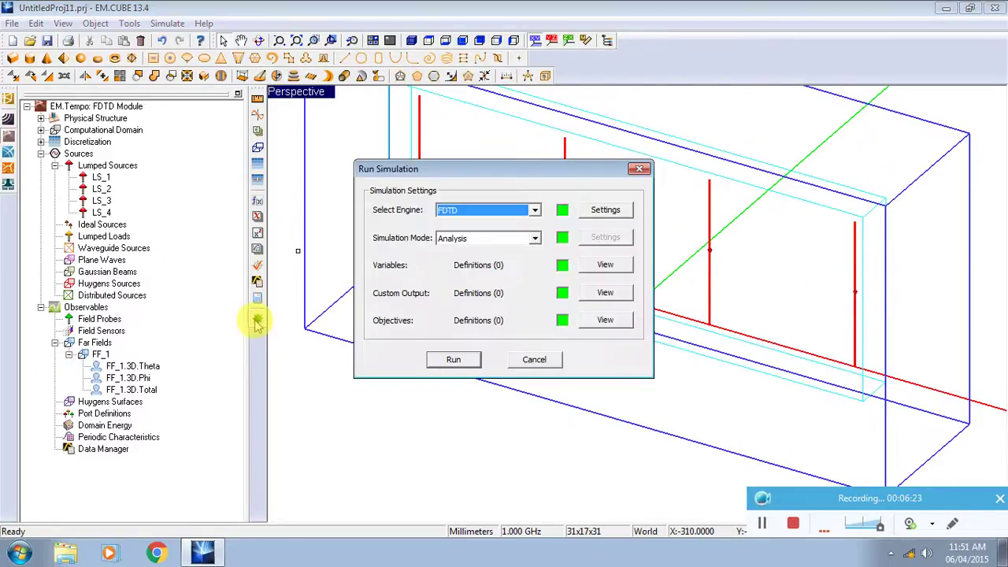
left_click(453, 360)
left_click(516, 309)
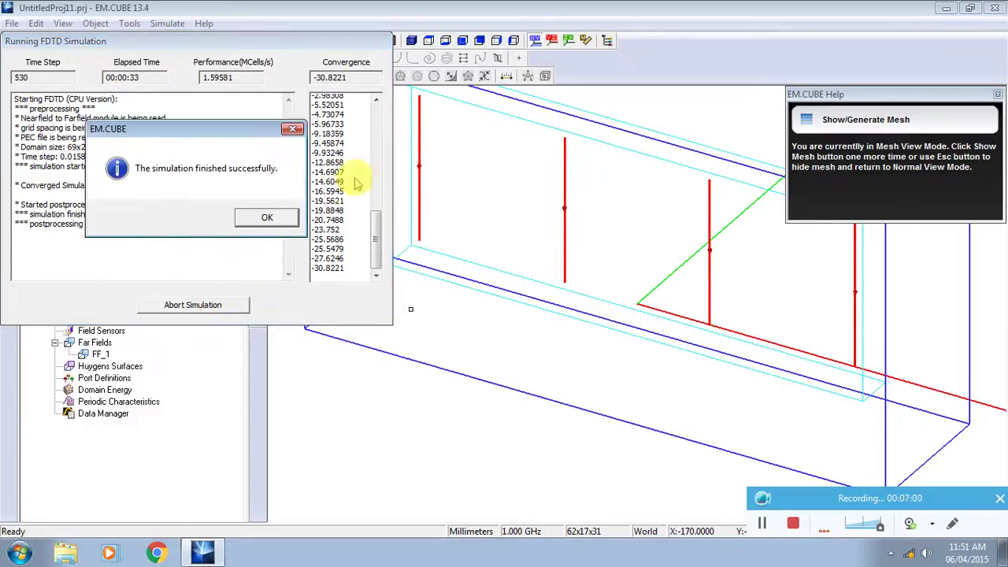
left_click(271, 217)
left_click(225, 307)
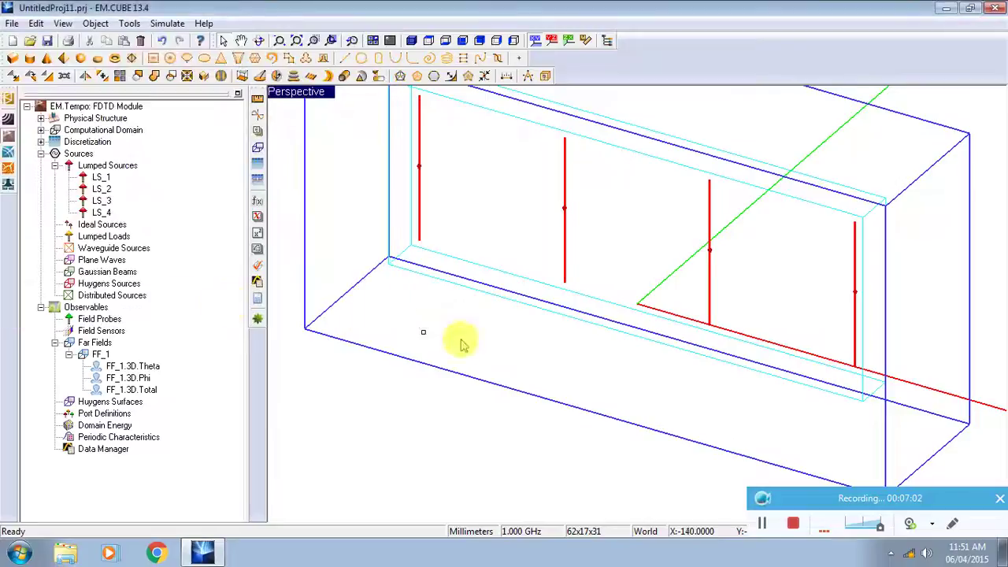
Display the total 3D far-field pattern of FF_1 in the four-view layout and examine the side lobes in the Top view
left_click(146, 390)
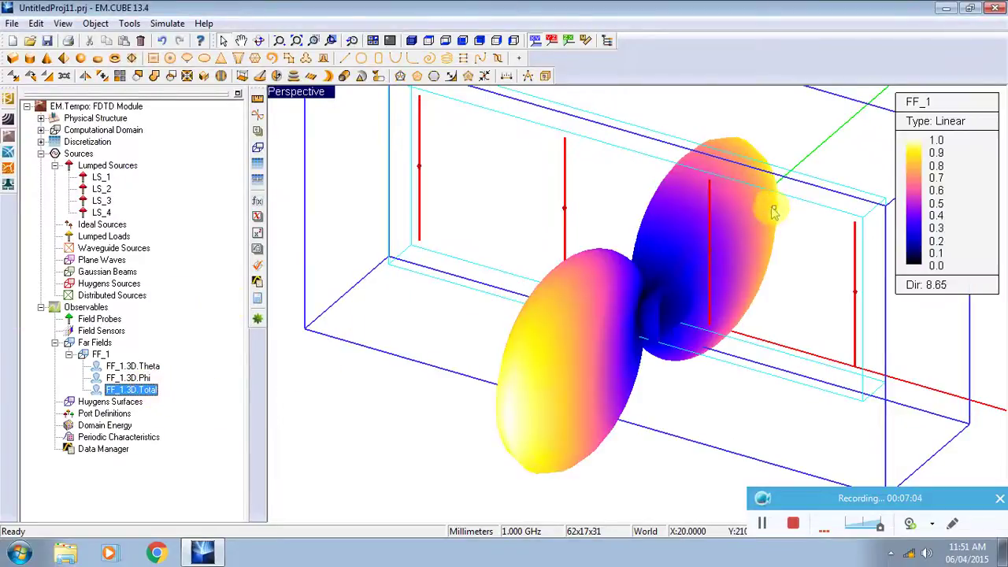
left_click(375, 43)
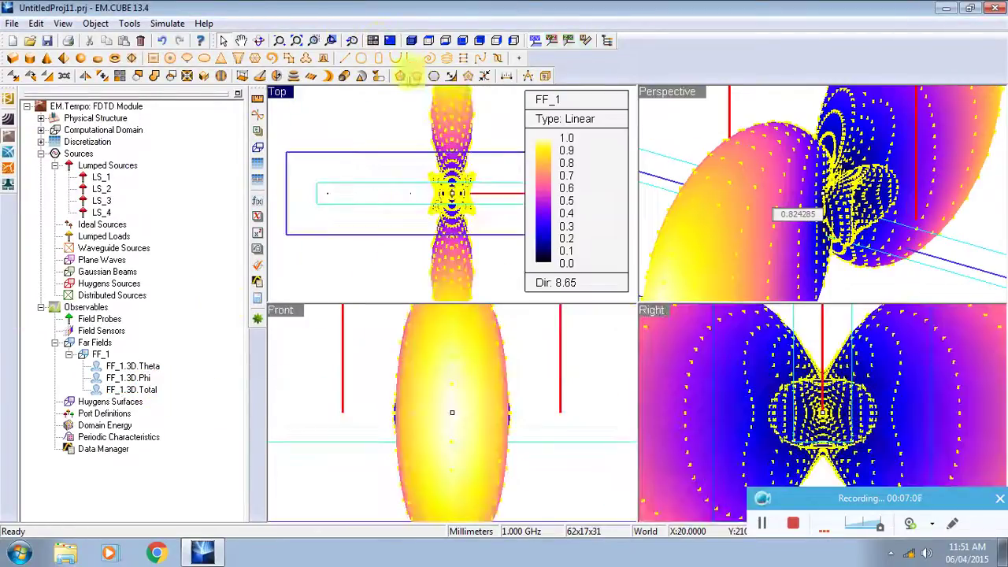
scroll(460, 182, "up", 3)
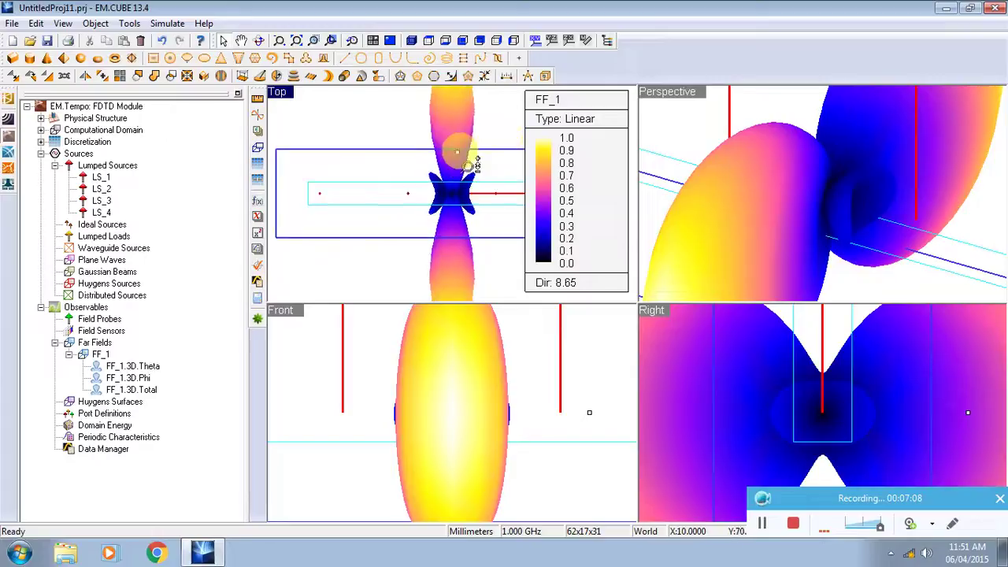
left_click(461, 149)
left_click(506, 136)
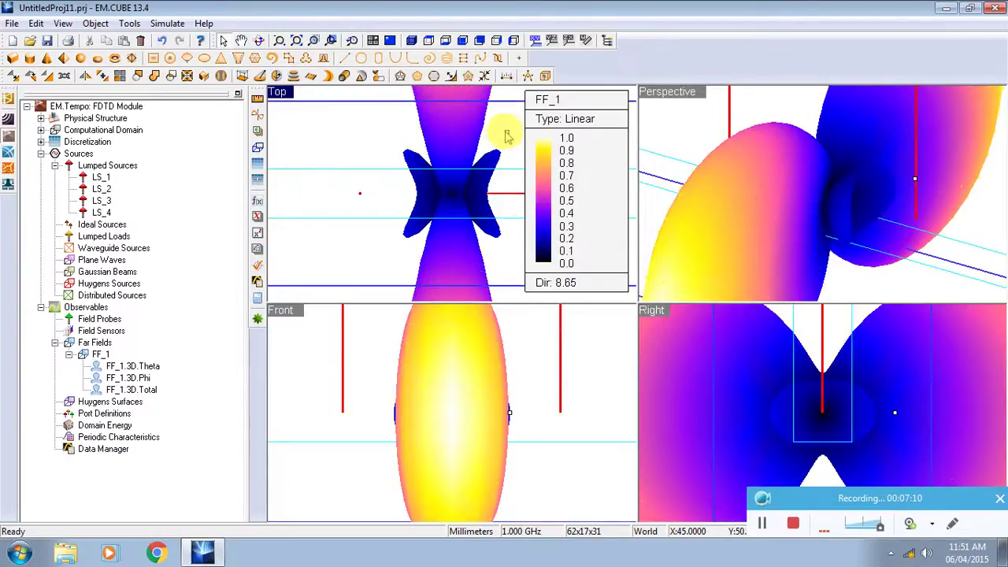
left_click(484, 195)
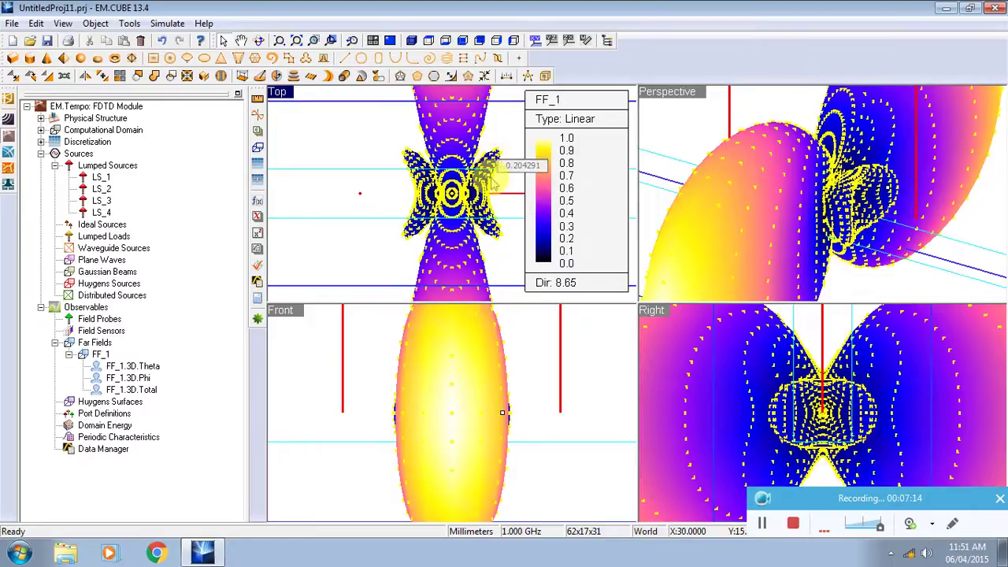
left_click(423, 227)
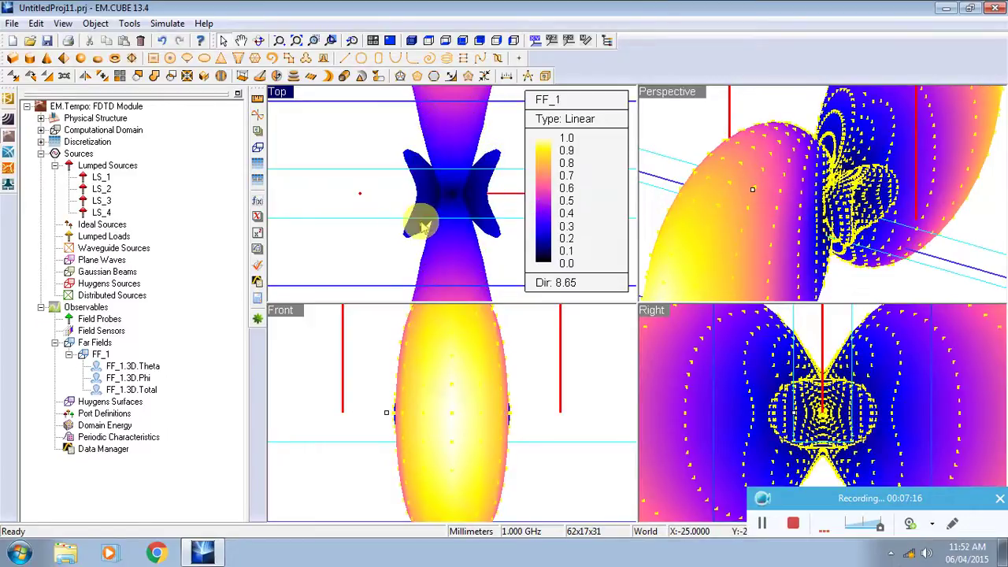
left_click(412, 152)
left_click(558, 292)
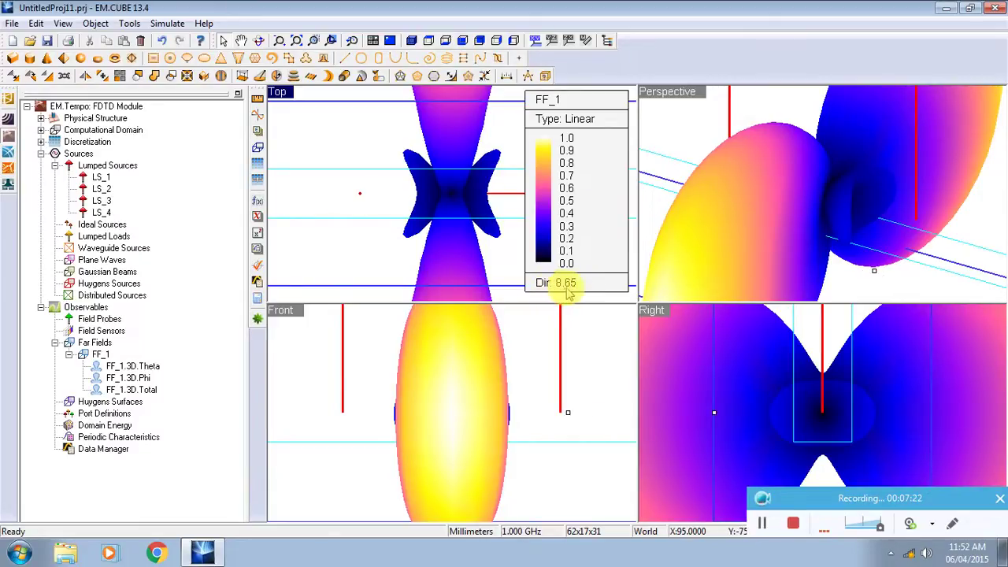
left_click(498, 159)
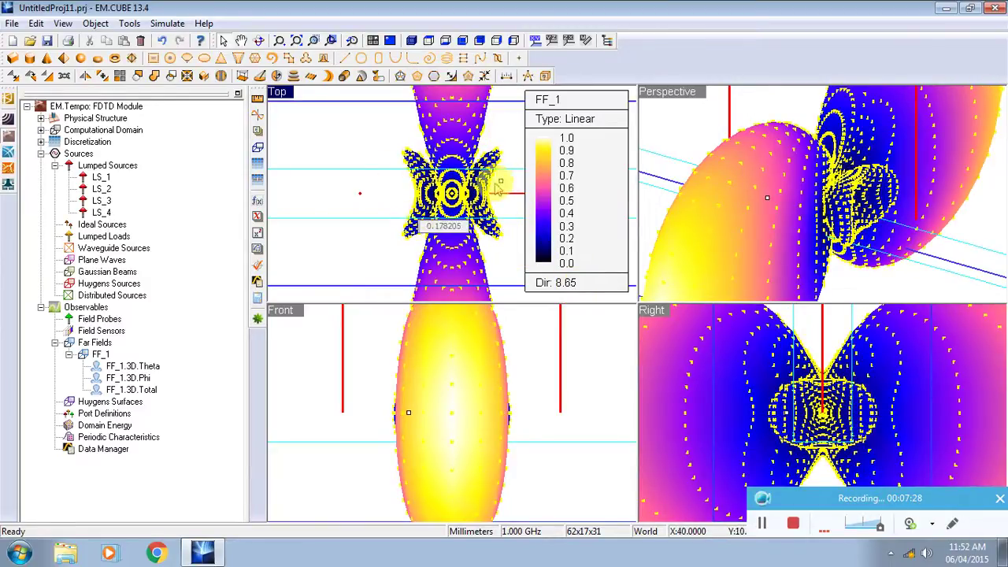
Examine the main lobes of the far-field pattern in the Top, Perspective and Front views
scroll(473, 182, "down", 4)
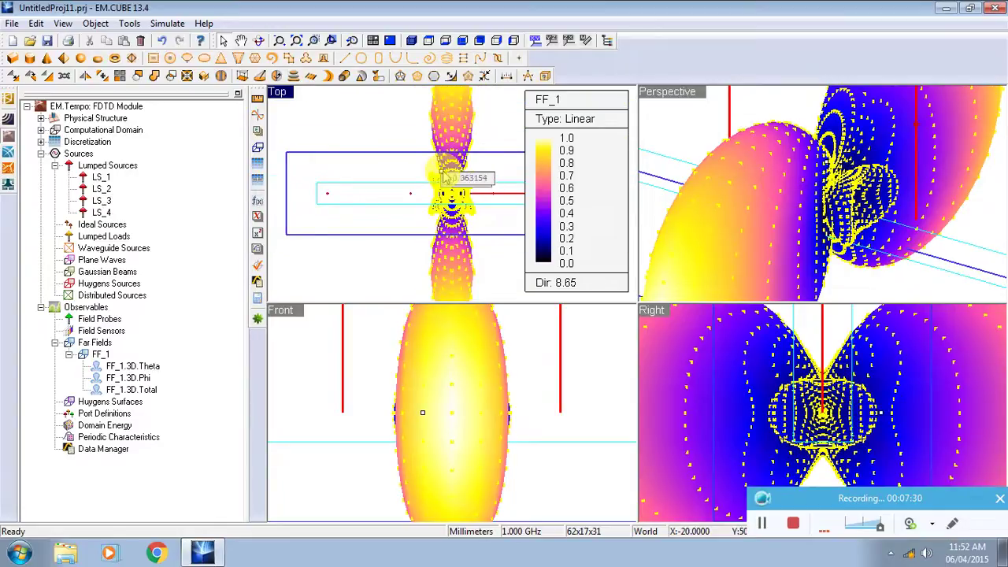
left_click(505, 124)
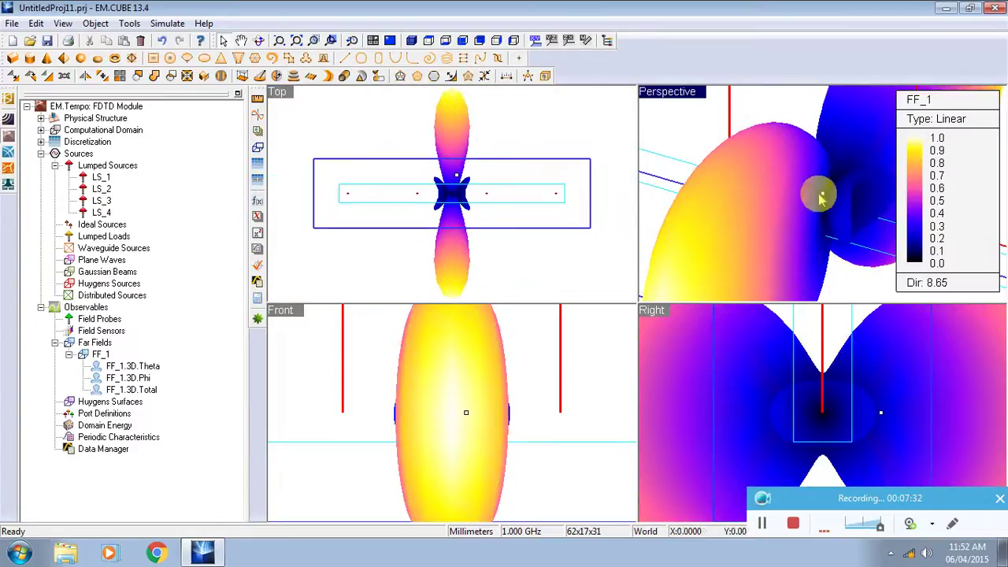
left_click(856, 207)
left_click(697, 132)
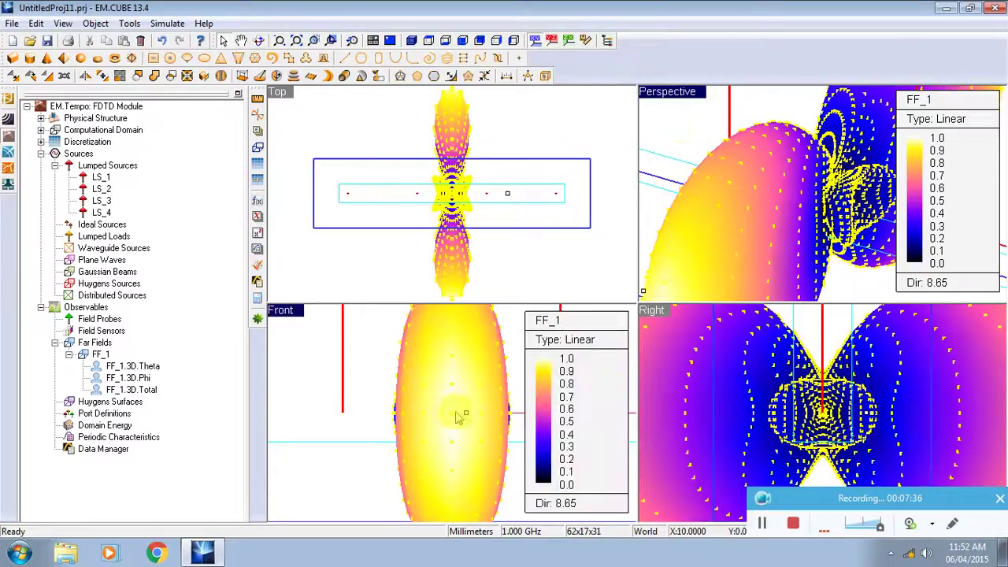
left_click(514, 367)
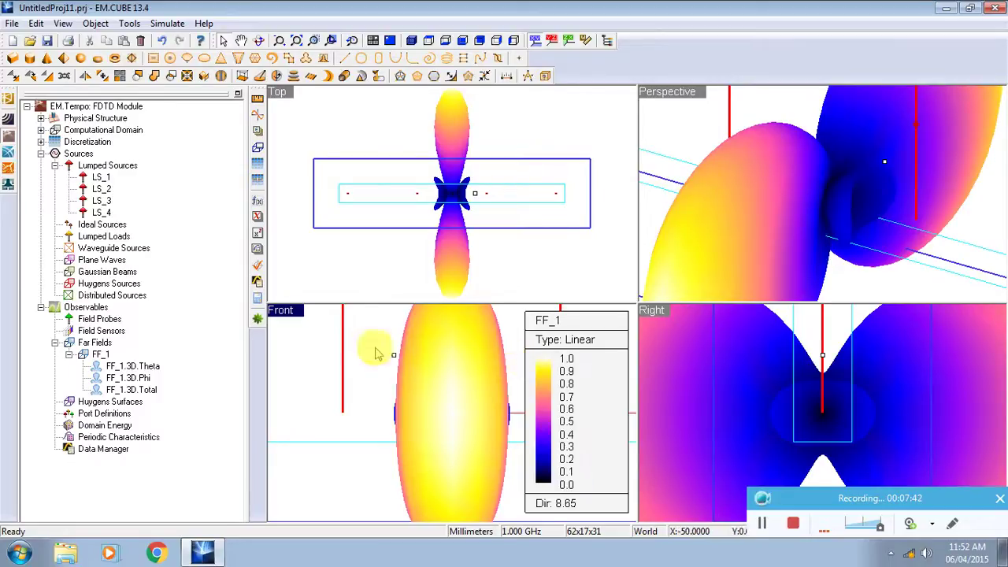
left_click(377, 256)
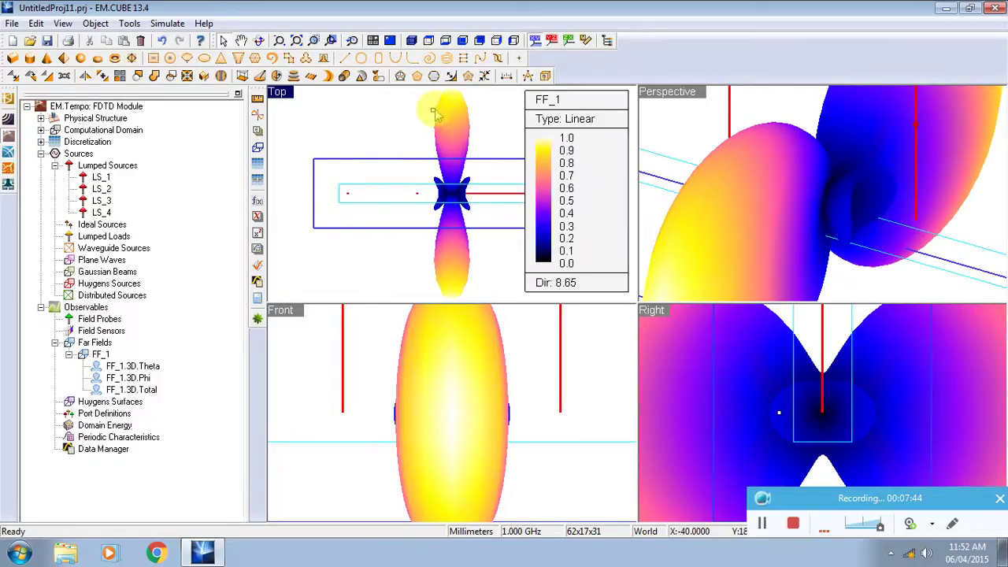
left_click(470, 174)
Plot the YZ-plane polar radiation pattern from the project's 2D data files, then minimize the graph window
left_click(259, 281)
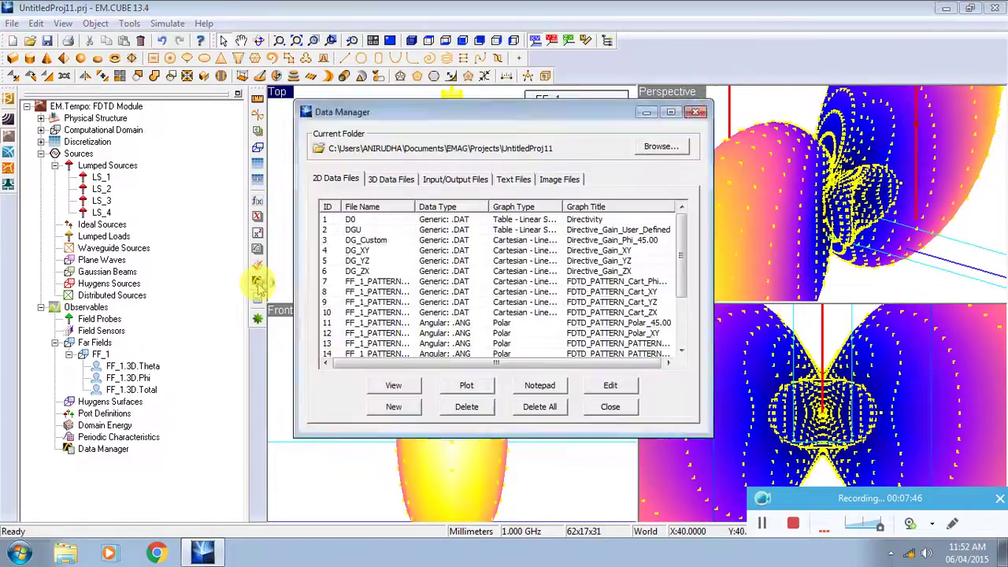
left_click_drag(683, 254, 684, 286)
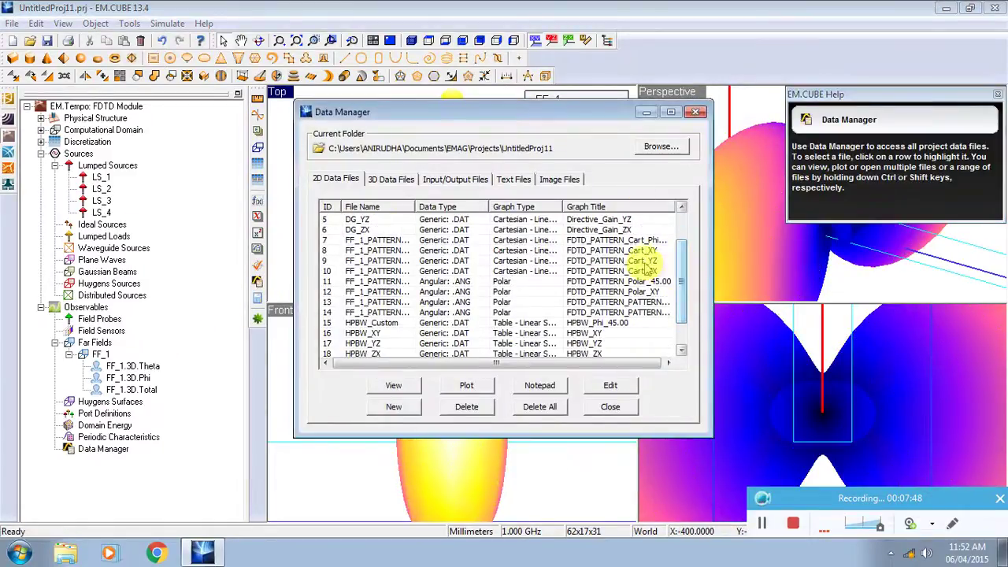
left_click(642, 261)
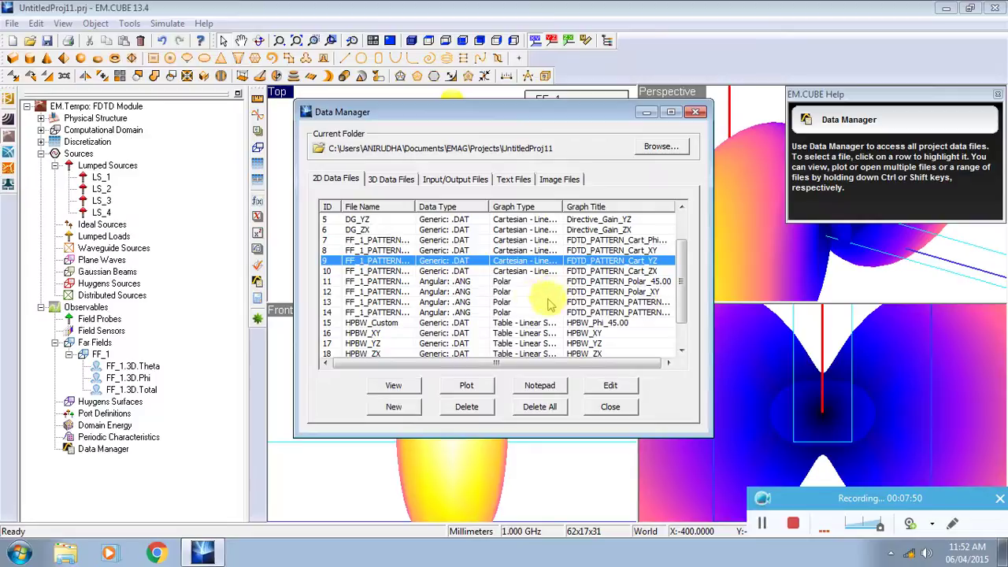
scroll(551, 293, "down", 1)
scroll(531, 325, "up", 3)
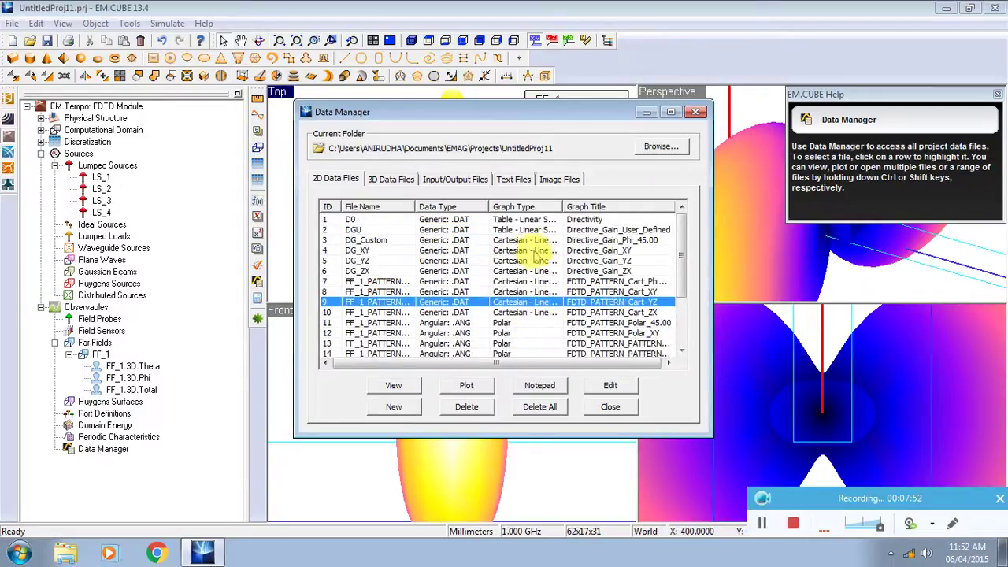
left_click(515, 333)
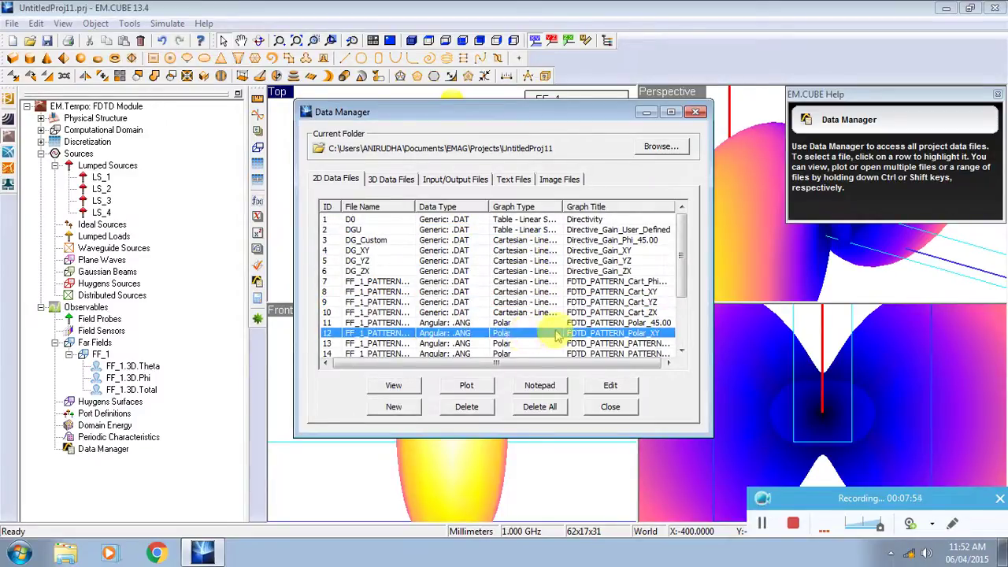
scroll(535, 327, "down", 1)
left_click(518, 315)
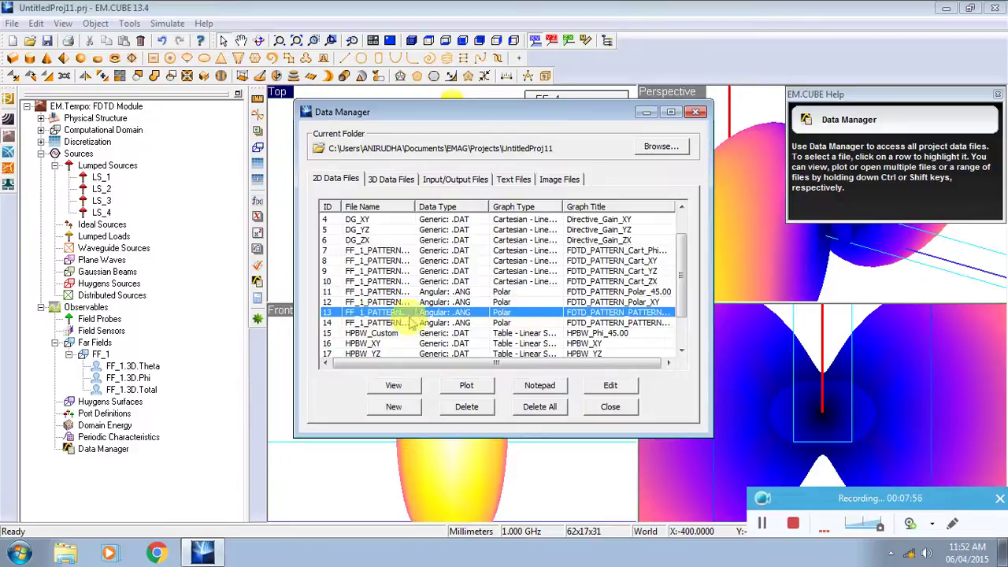
left_click(468, 386)
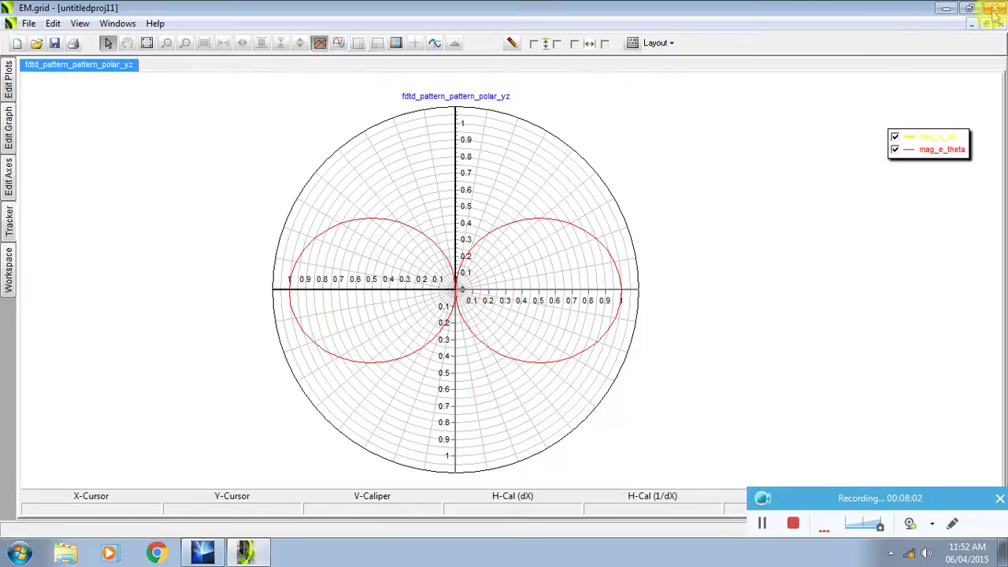
left_click(944, 10)
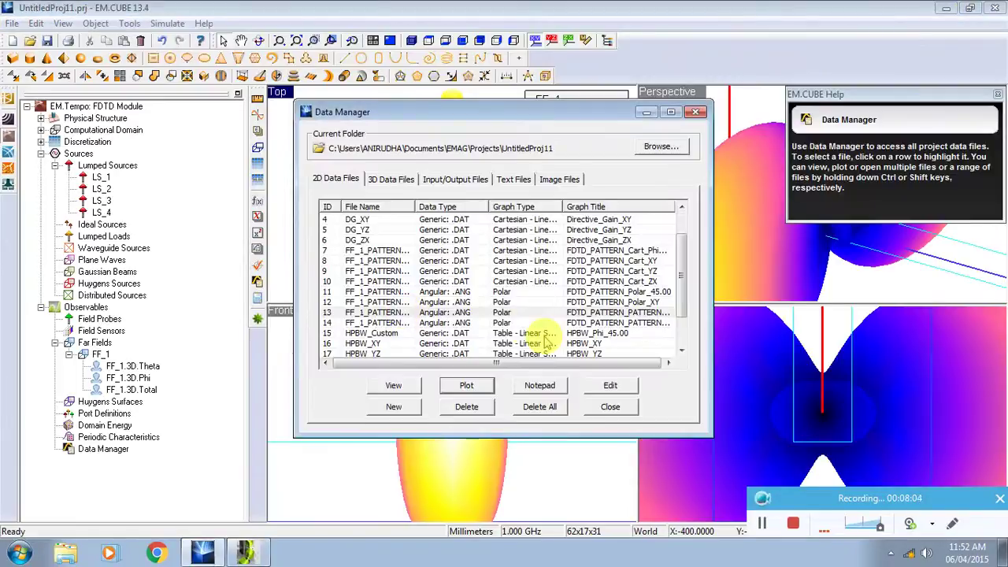
Plot the XY-plane polar radiation pattern FDTD_PATTERN_Polar_XY from the 2D data files
left_click(504, 323)
left_click(504, 301)
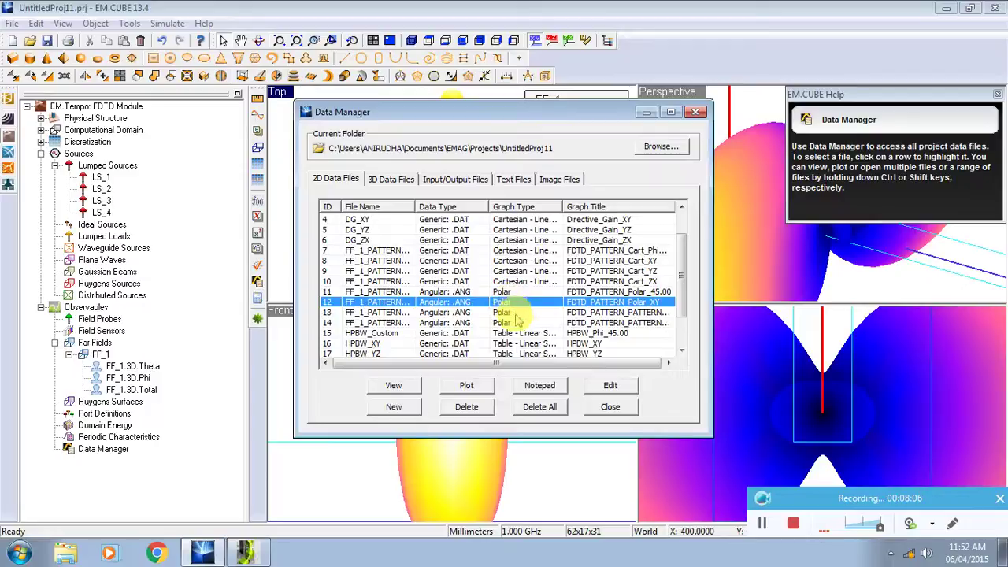
left_click(464, 385)
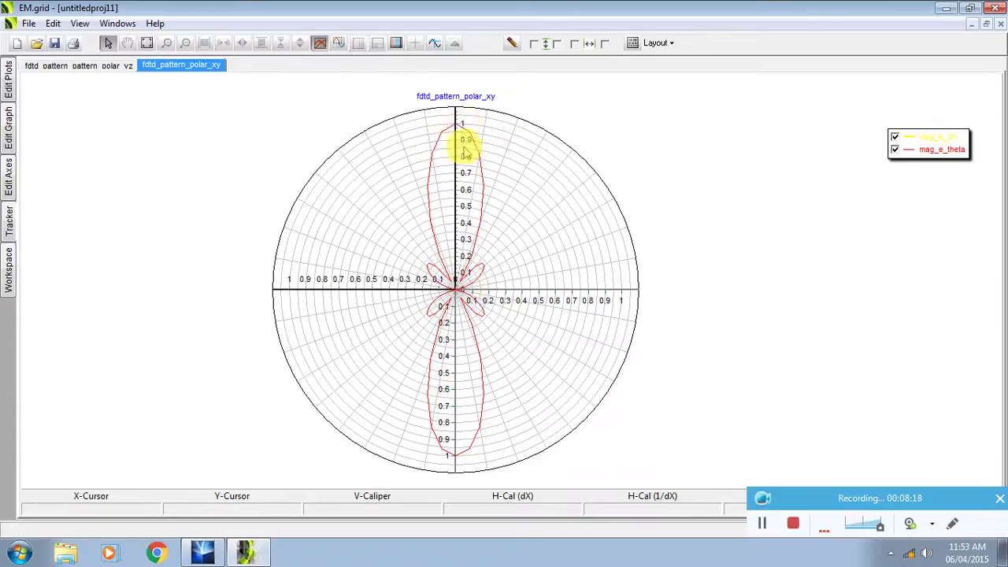
Close the polar graph and the Data Manager, and set the phase of lumped source LS_1 to 90 degrees
left_click(997, 7)
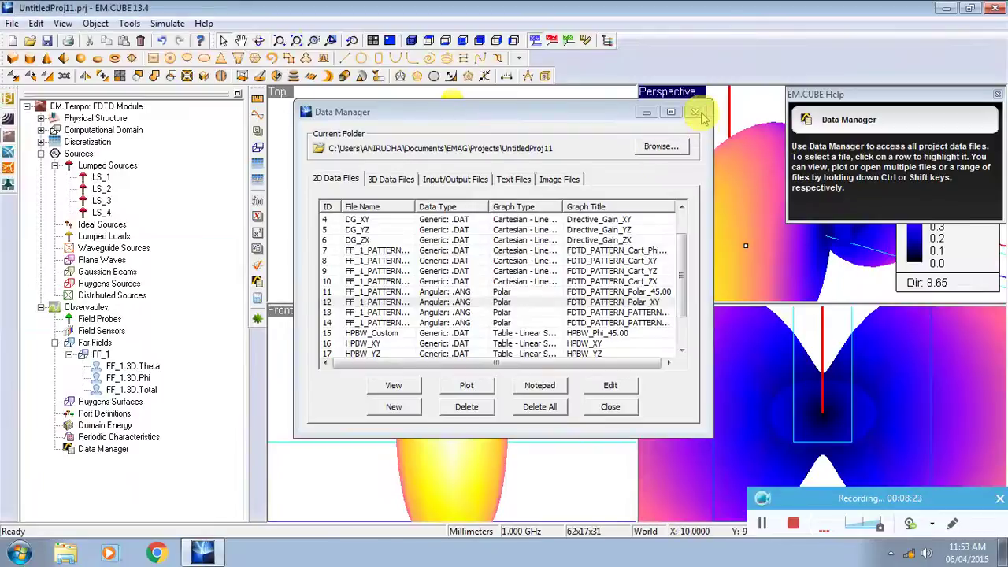
left_click(695, 112)
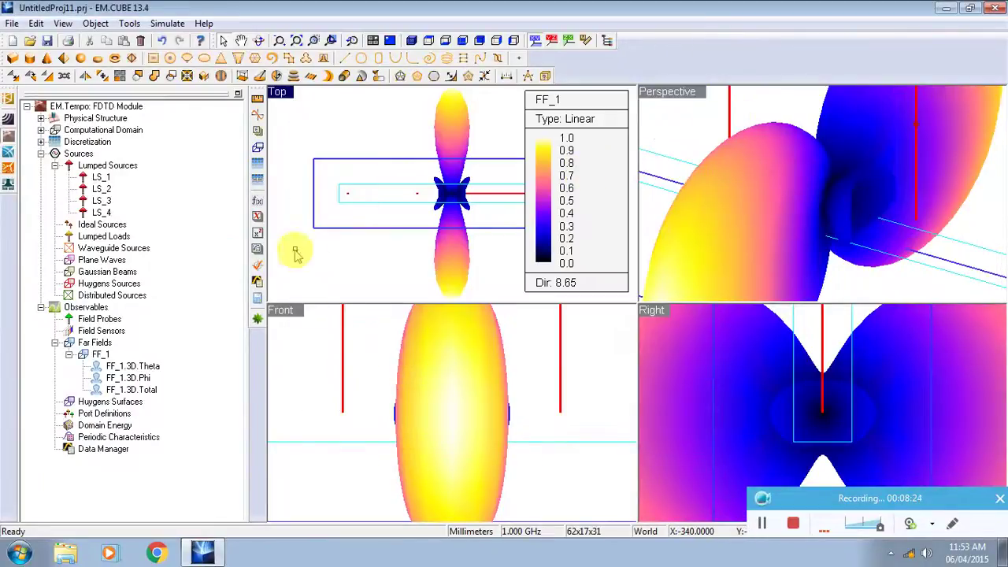
left_click(109, 178)
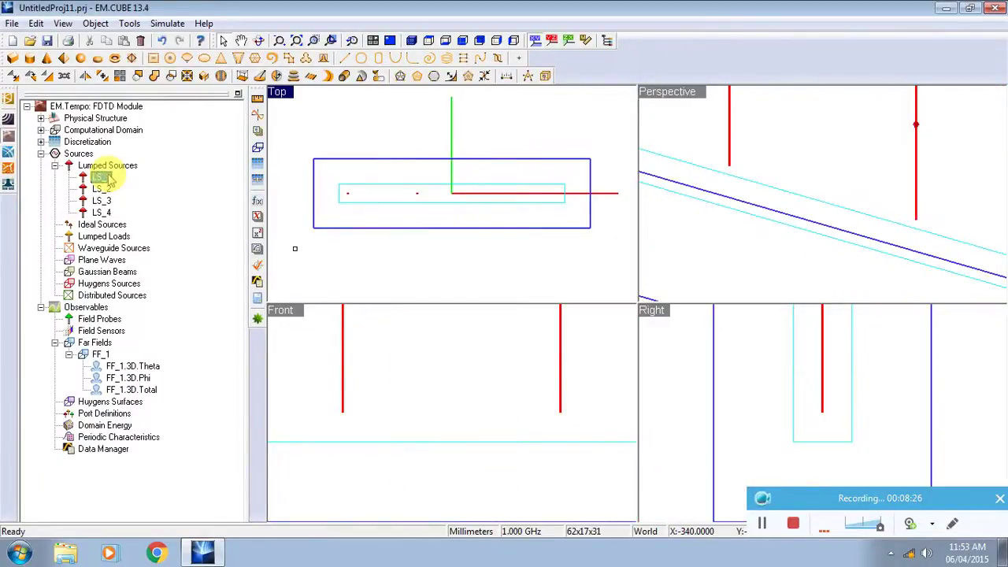
right_click(103, 179)
left_click(150, 187)
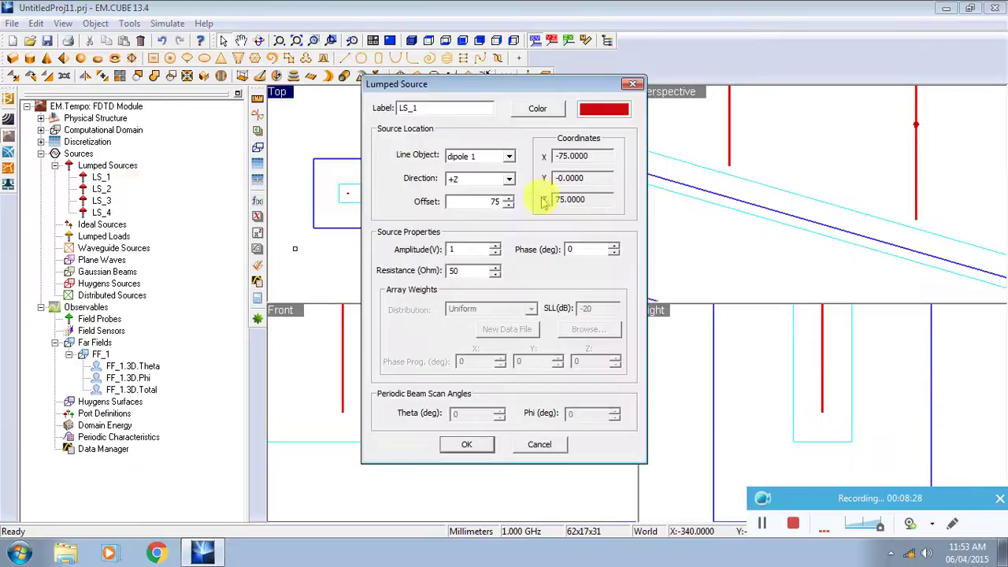
double_click(583, 249)
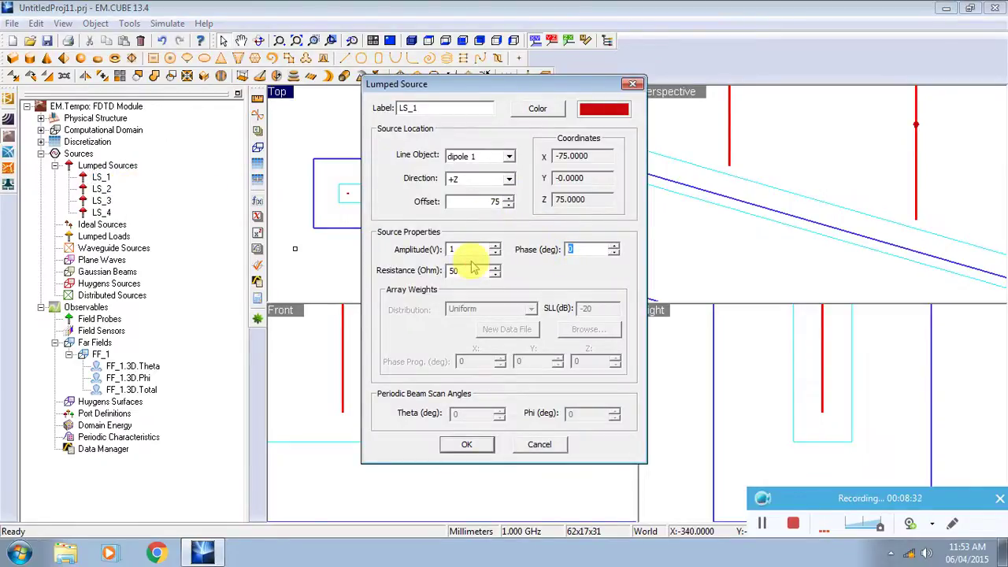
left_click(465, 446)
Set the phase of lumped sources LS_2 and LS_3 to 90 degrees
right_click(100, 189)
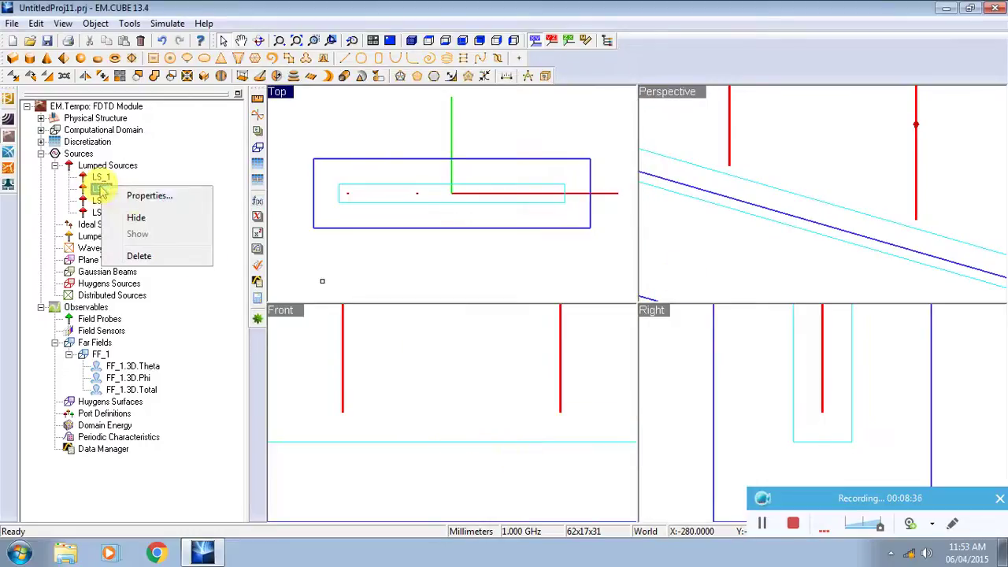
left_click(147, 196)
double_click(587, 249)
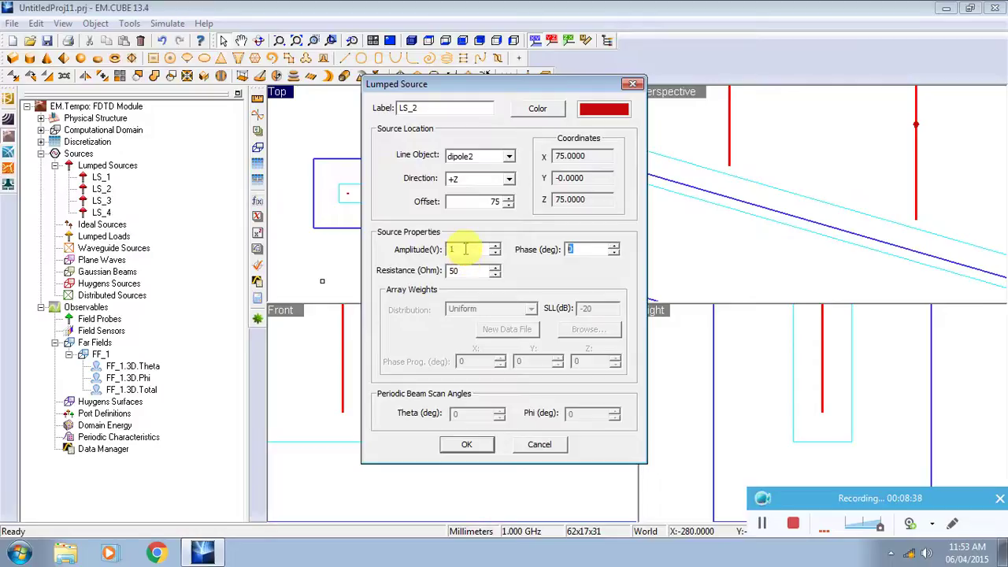
left_click(467, 444)
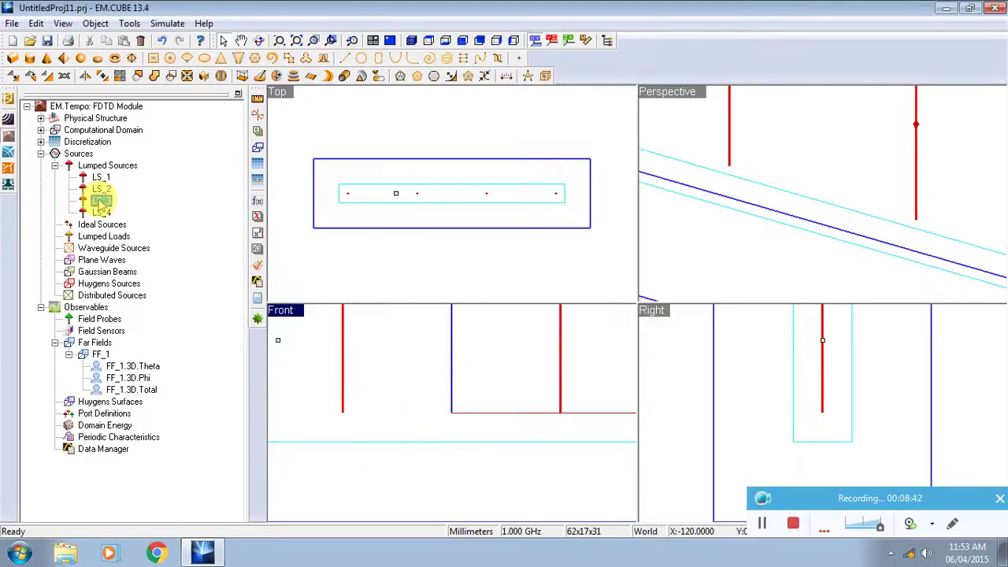
right_click(101, 201)
left_click(147, 207)
double_click(580, 249)
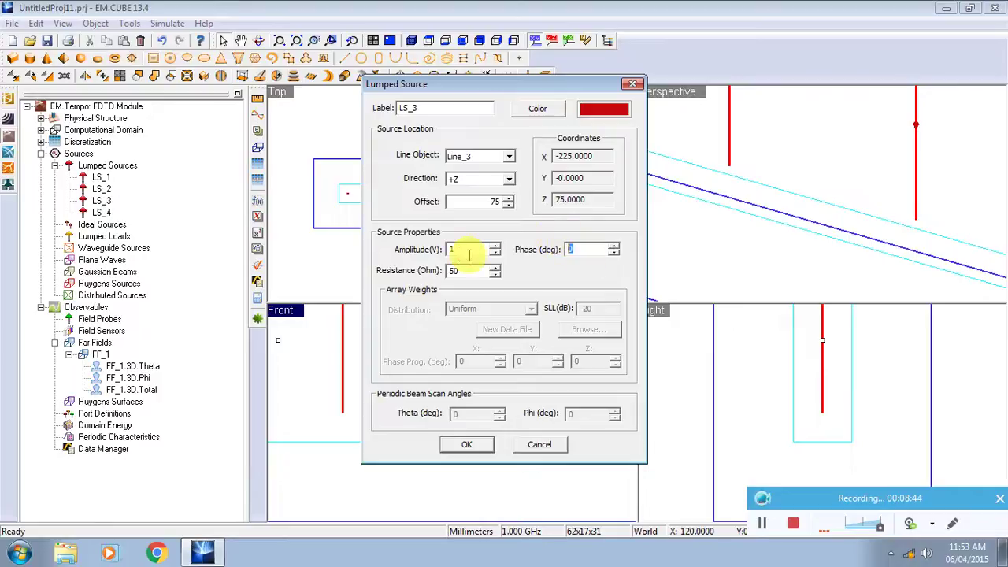
type("90")
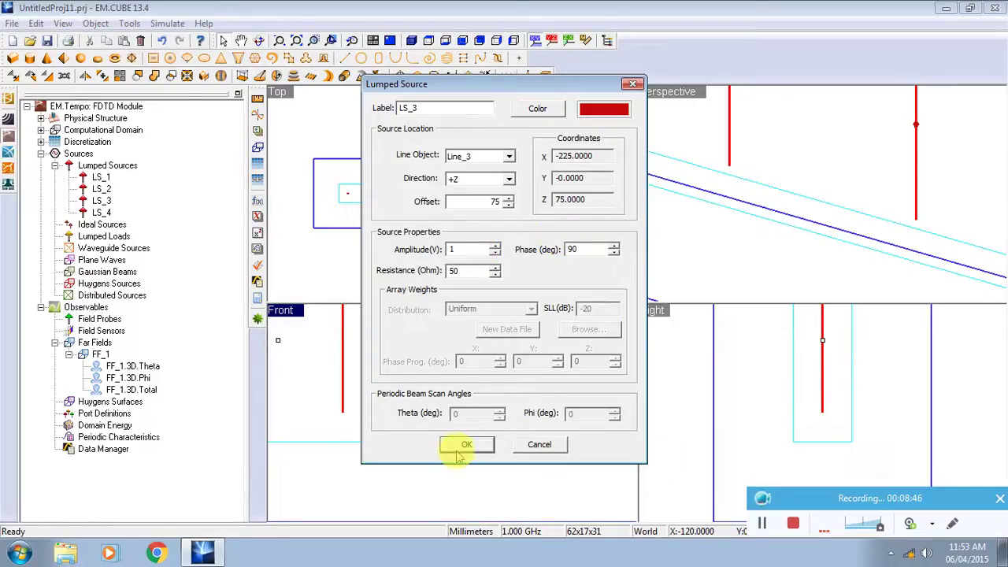
left_click(464, 443)
Set the phase of lumped source LS_4 to 90 degrees
right_click(96, 212)
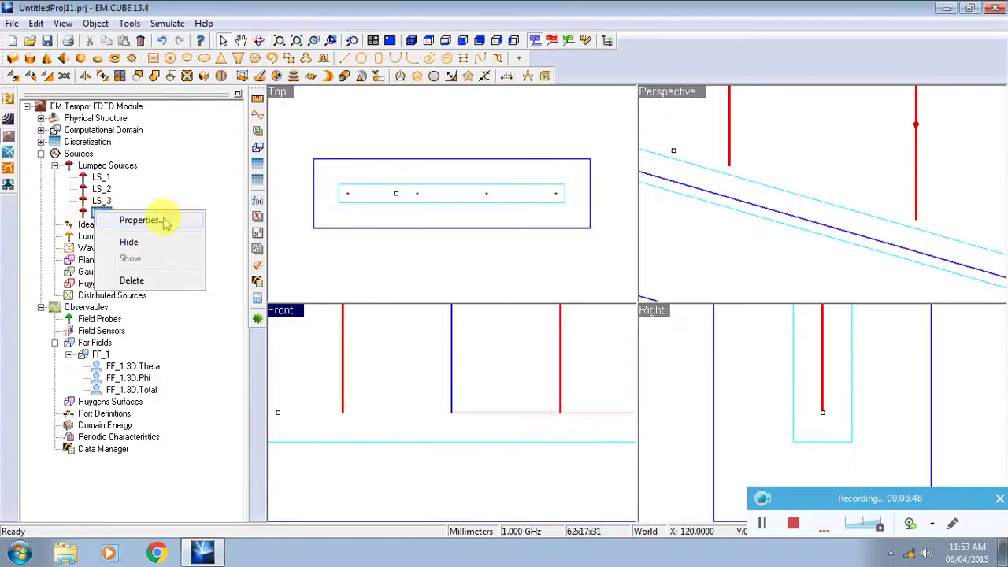
left_click(157, 218)
double_click(579, 249)
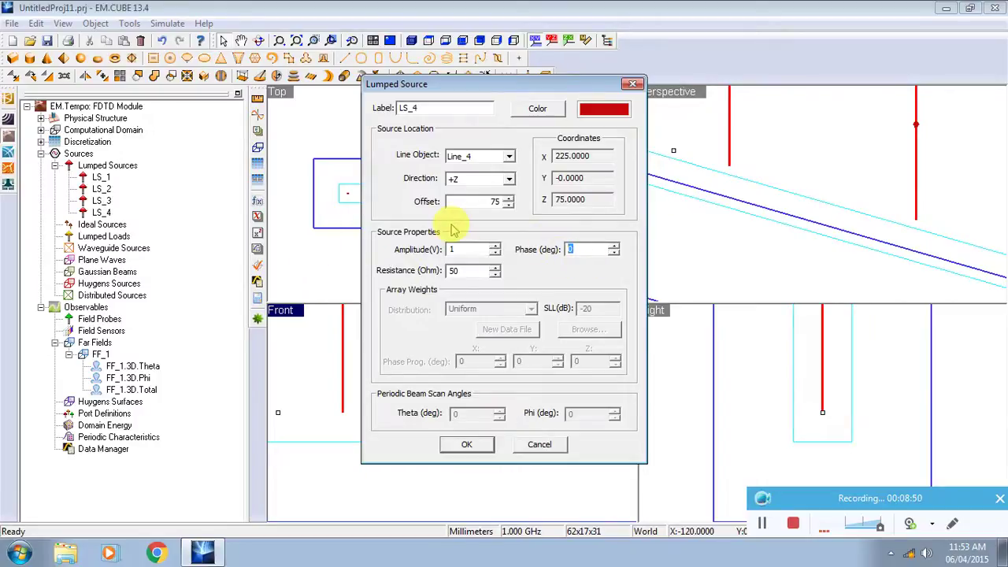
left_click(485, 444)
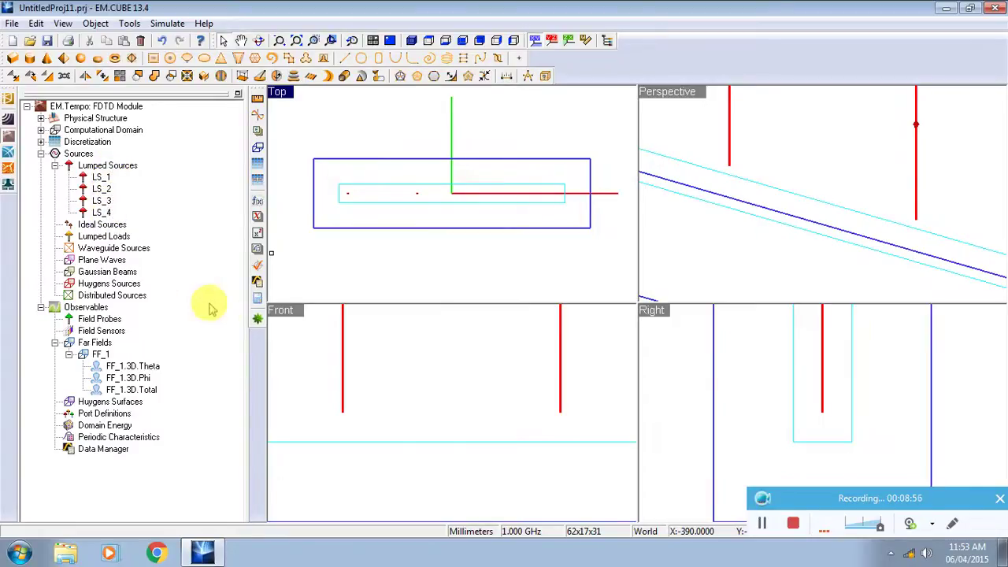
Run the FDTD analysis with the equal source phases, discarding the previous results, and close the simulation window
left_click(257, 321)
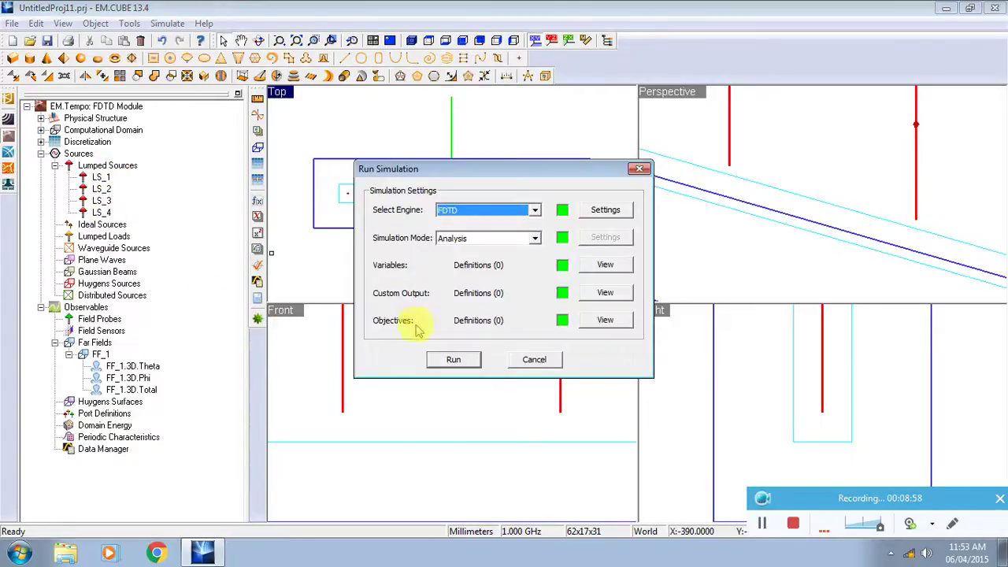
left_click(451, 360)
left_click(518, 309)
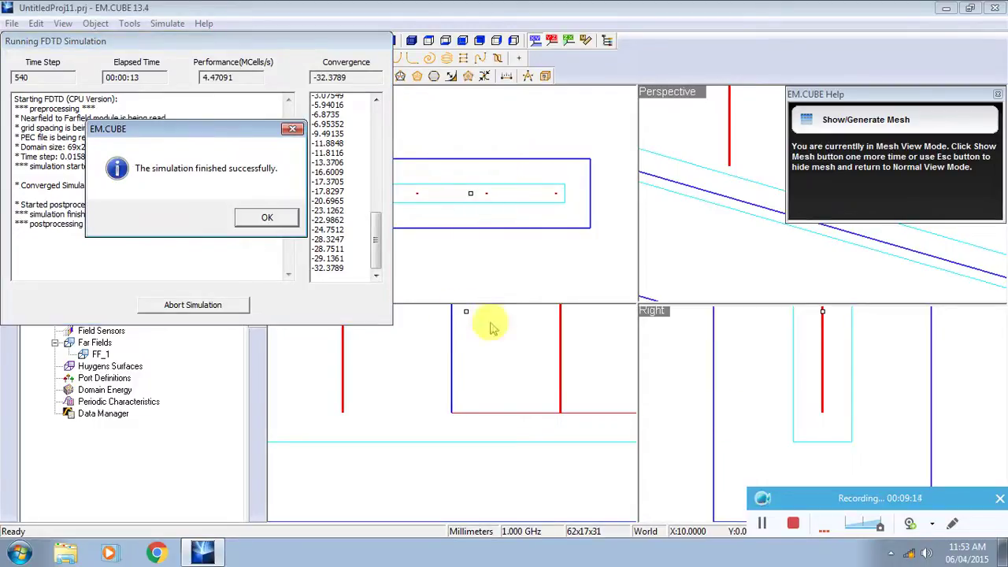
left_click(267, 218)
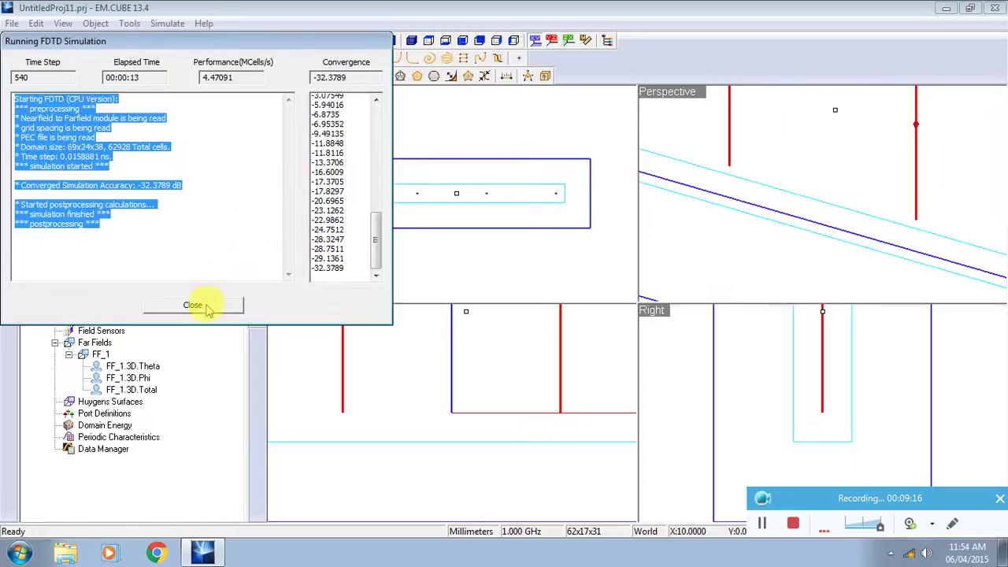
left_click(198, 303)
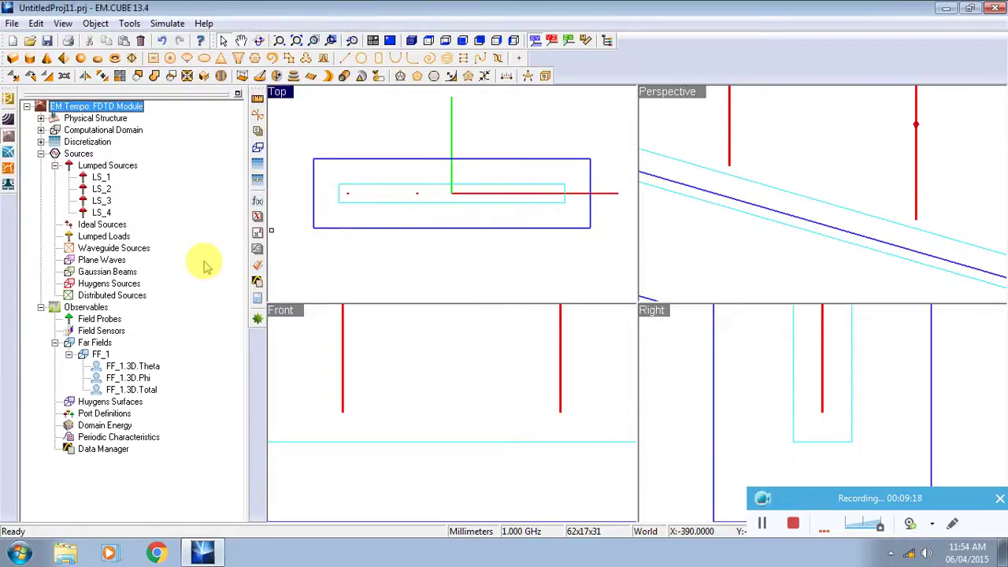
Display the total 3D far-field pattern of FF_1 and examine its lobes and directivity relative to the array in the Top view
left_click(148, 392)
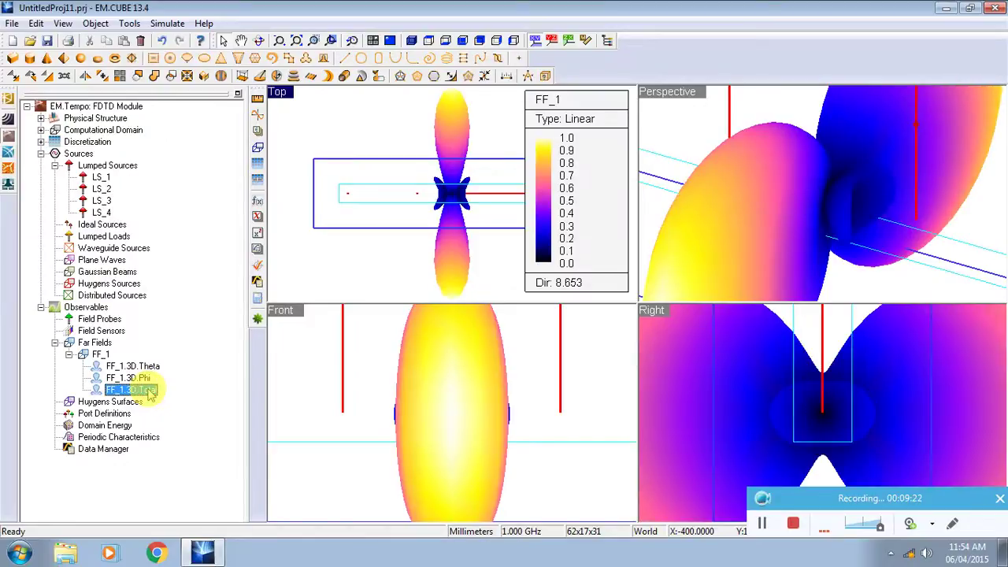
left_click(463, 100)
left_click(394, 180)
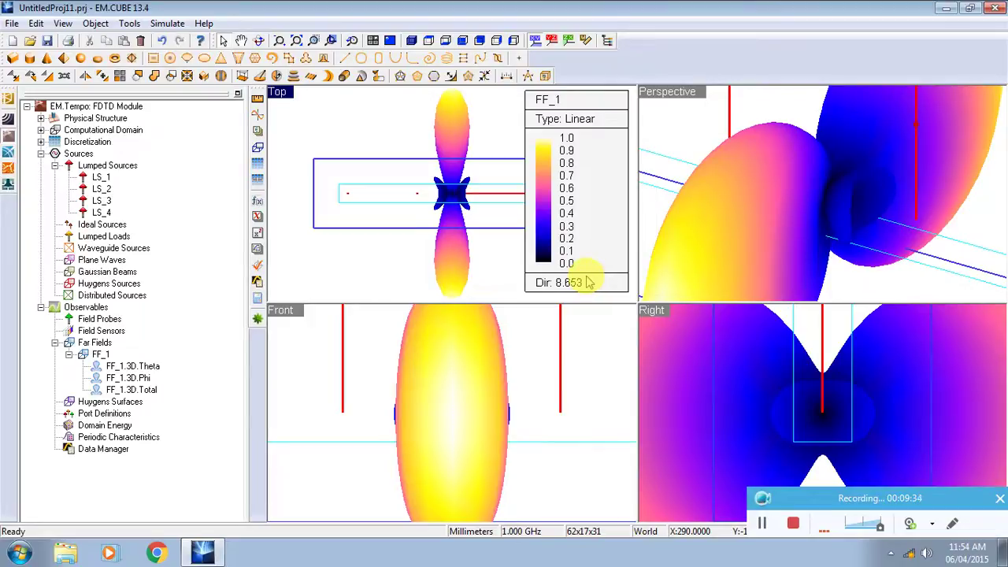
left_click(452, 205)
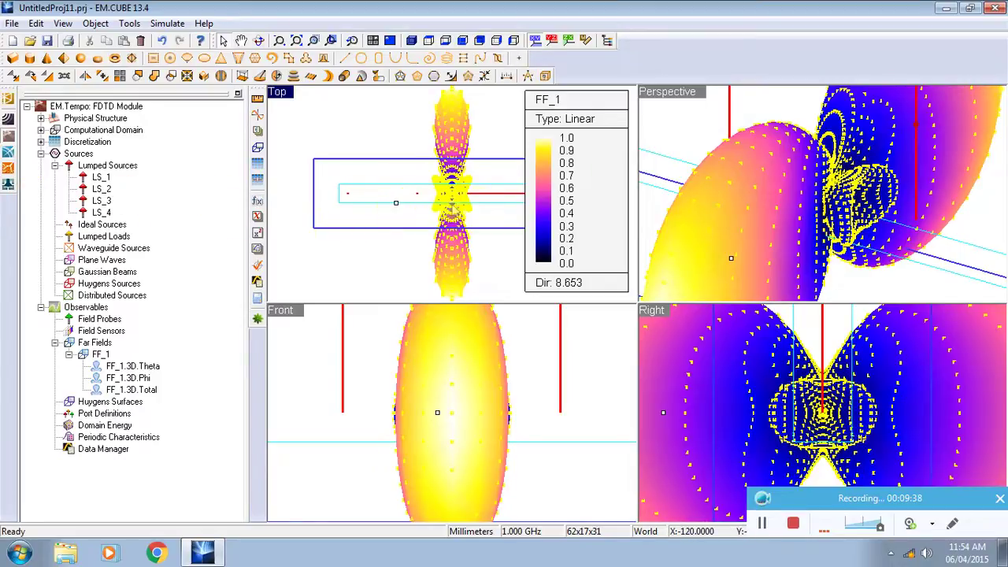
left_click(344, 197)
left_click(299, 193)
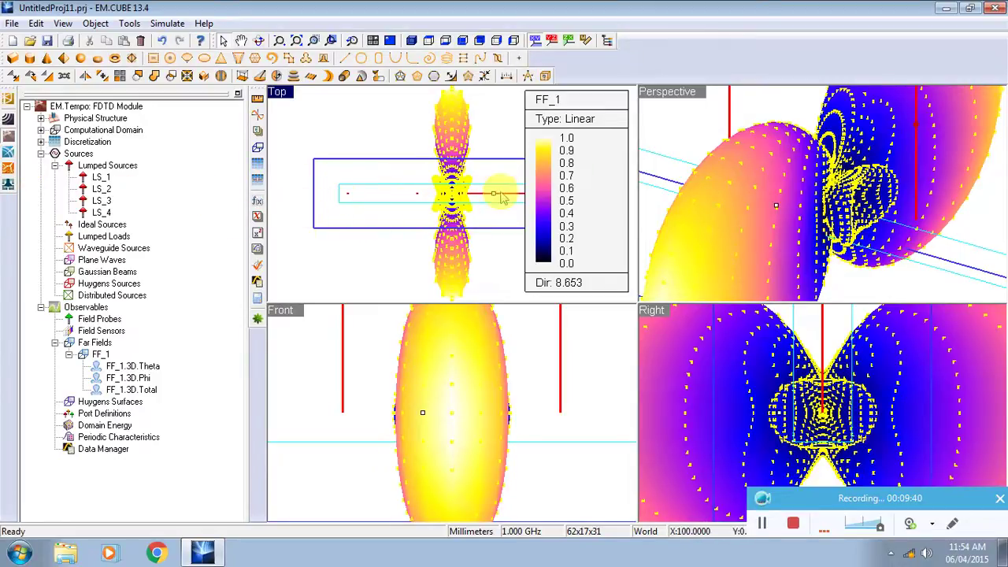
Enter a new phase angle for lumped source LS_1
left_click(124, 192)
right_click(107, 179)
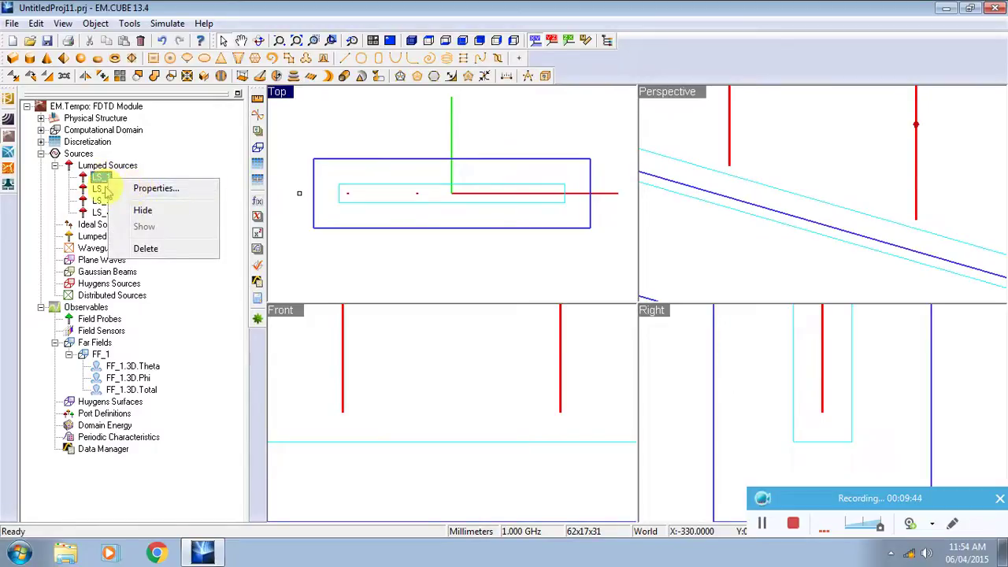
left_click(150, 189)
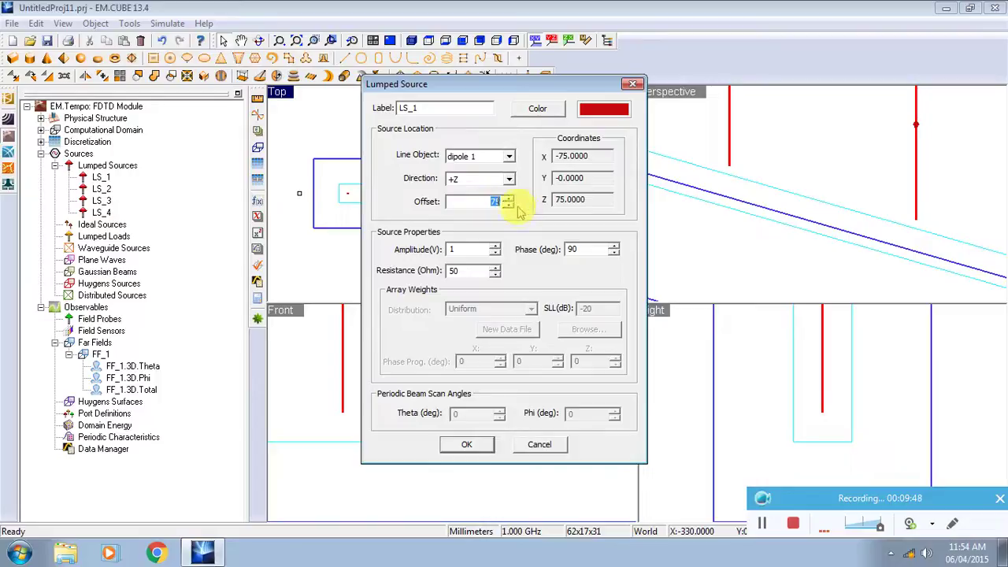
double_click(589, 251)
left_click(473, 445)
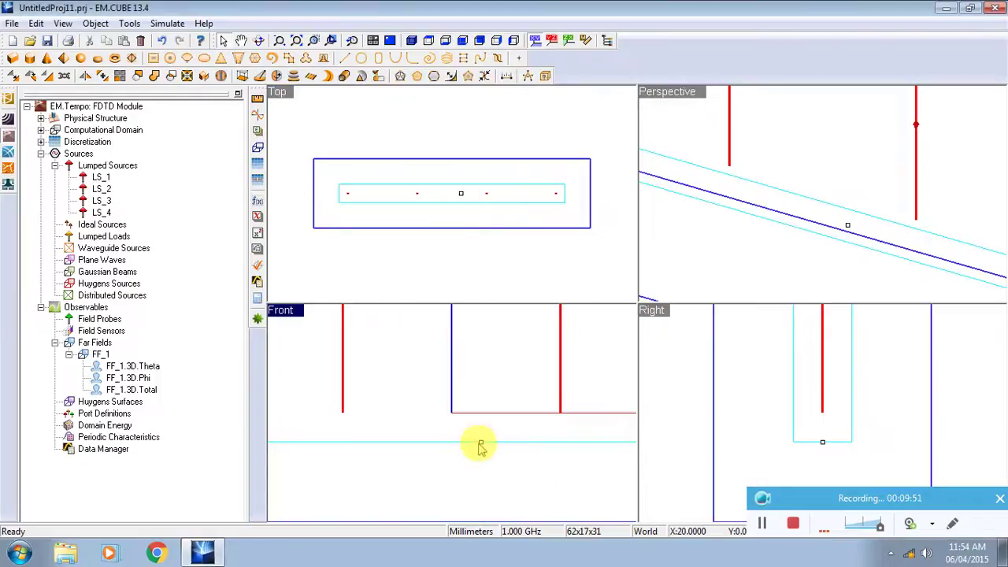
Set the phase of lumped source LS_2 to -90 degrees
right_click(103, 189)
left_click(141, 199)
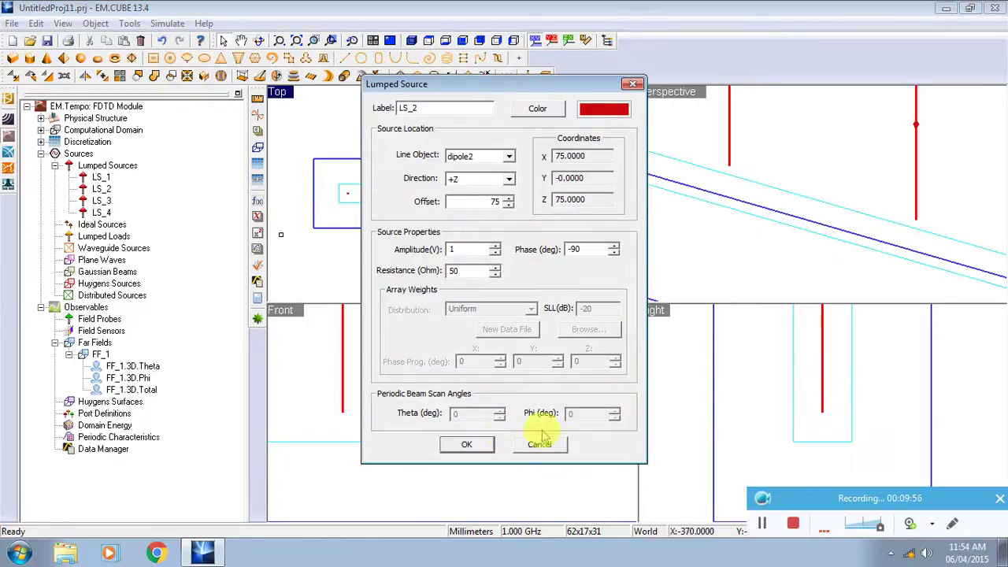
left_click(478, 448)
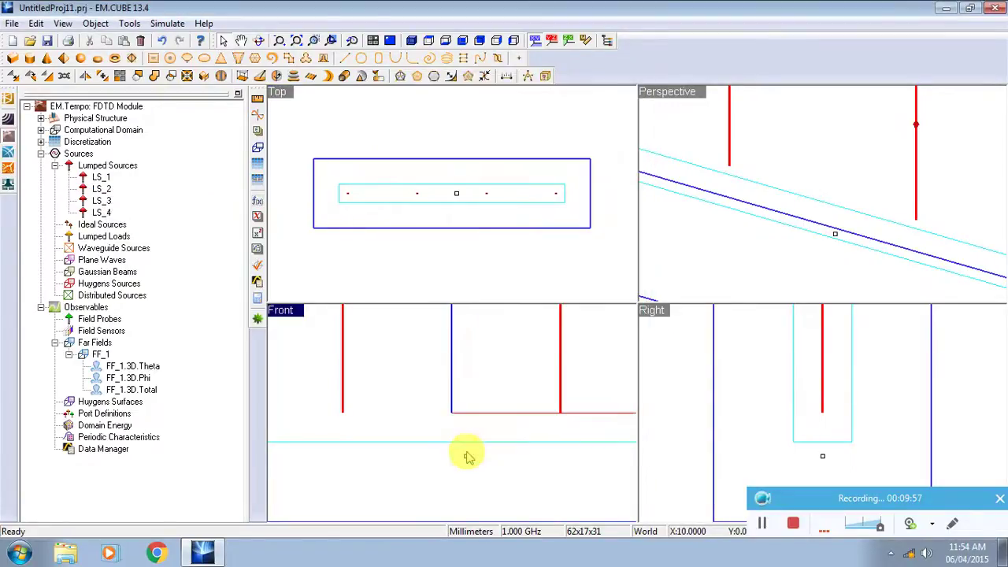
Enter a new phase angle for lumped source LS_3
right_click(102, 200)
left_click(142, 211)
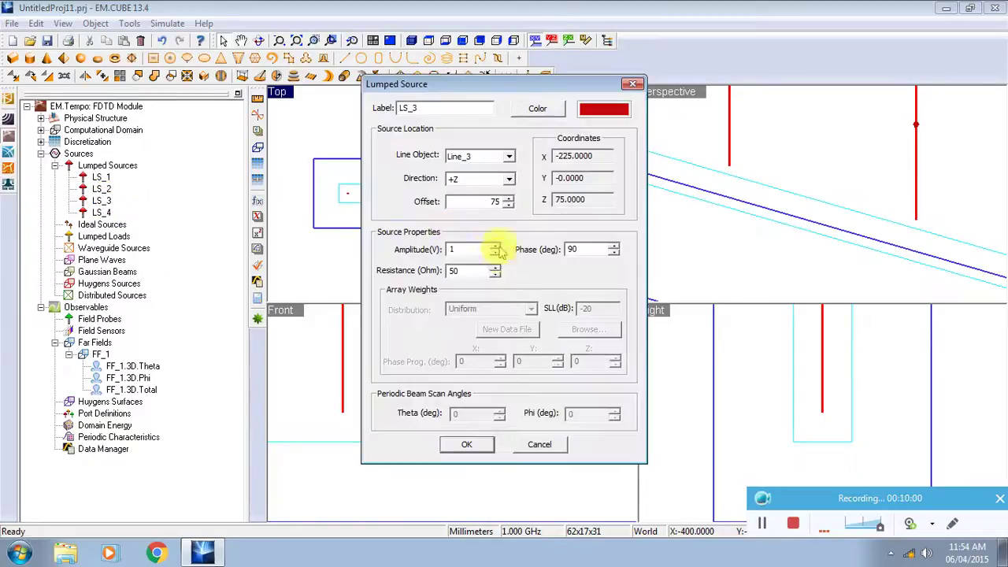
double_click(581, 251)
left_click(464, 443)
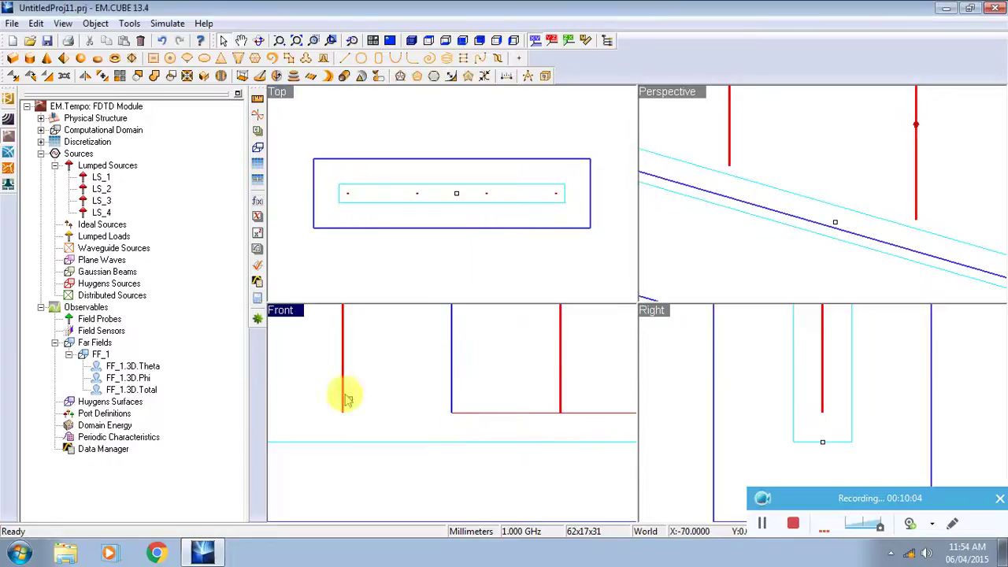
Give lumped source LS_4 a negative phase angle
right_click(100, 212)
left_click(149, 225)
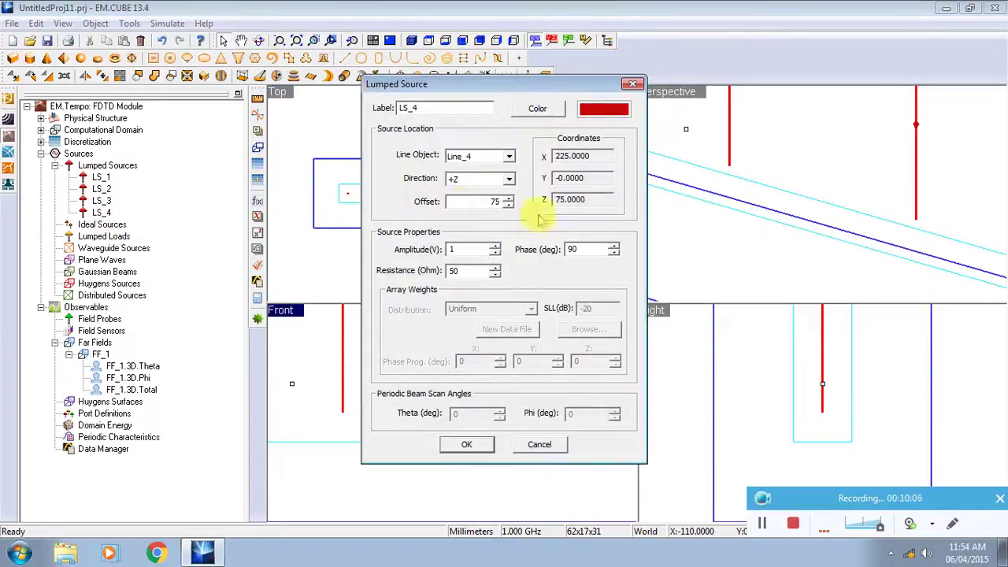
double_click(577, 249)
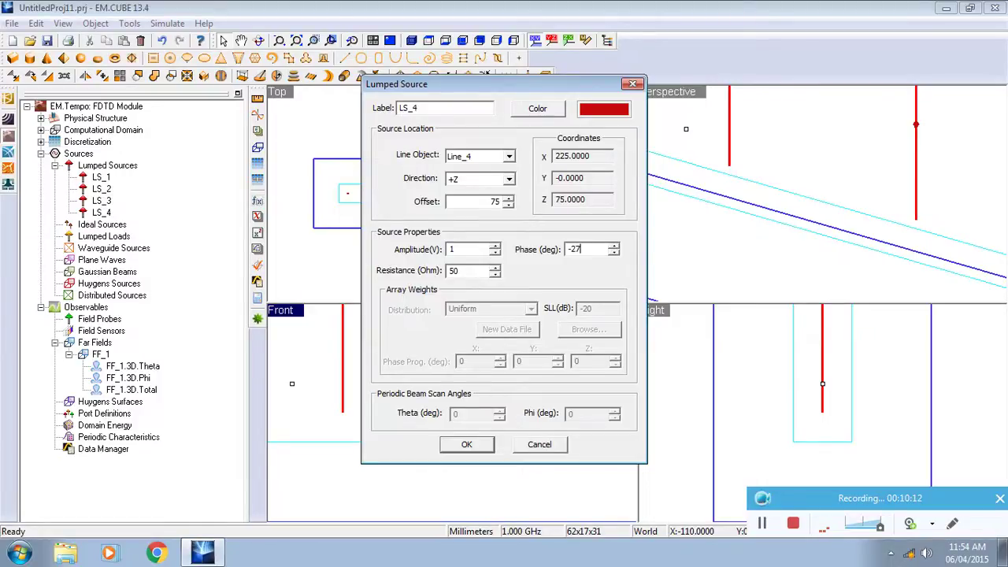
left_click(466, 446)
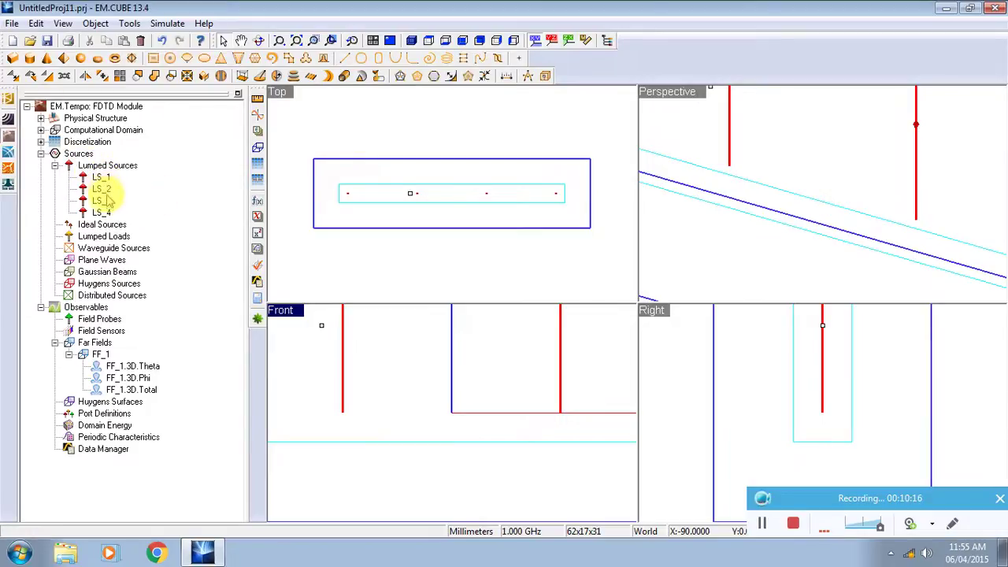
Rerun the FDTD analysis with the differing source phases, discarding the previous results
left_click(352, 306)
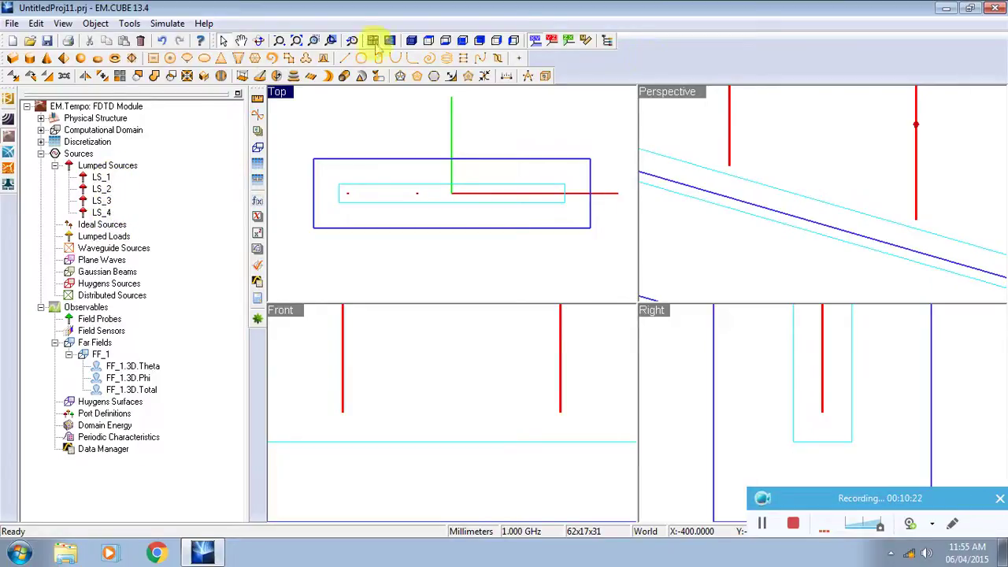
left_click(258, 319)
left_click(454, 360)
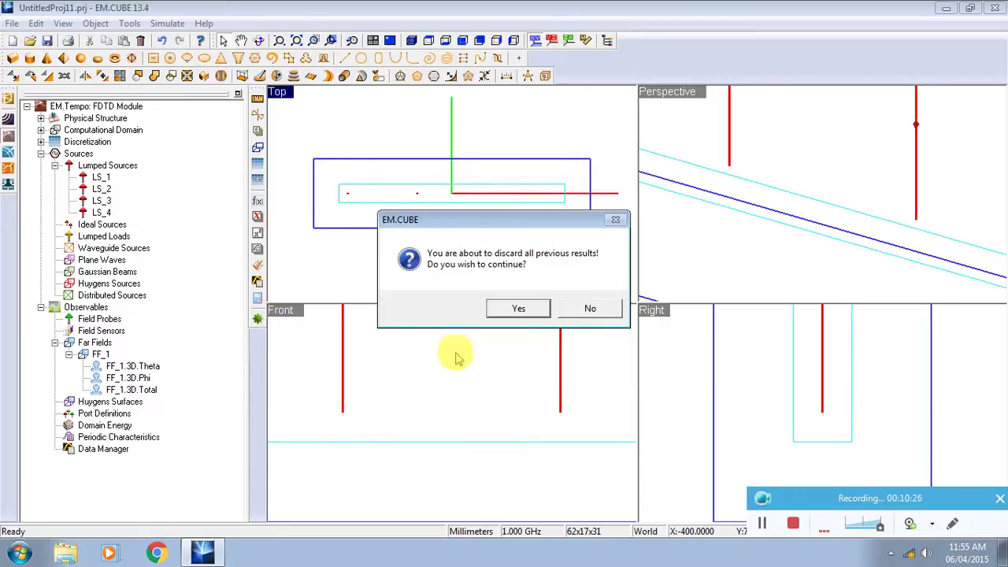
left_click(517, 308)
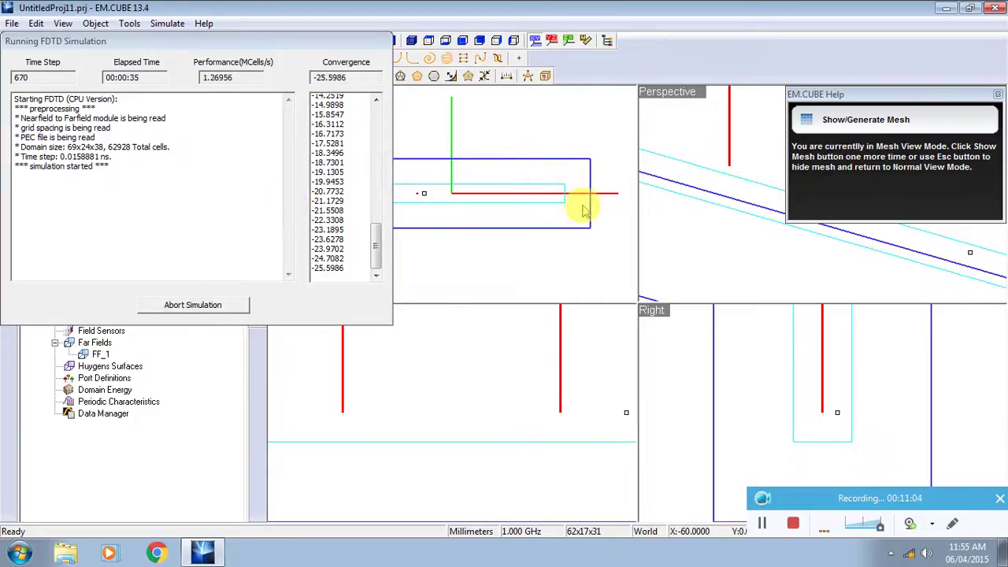
left_click(758, 522)
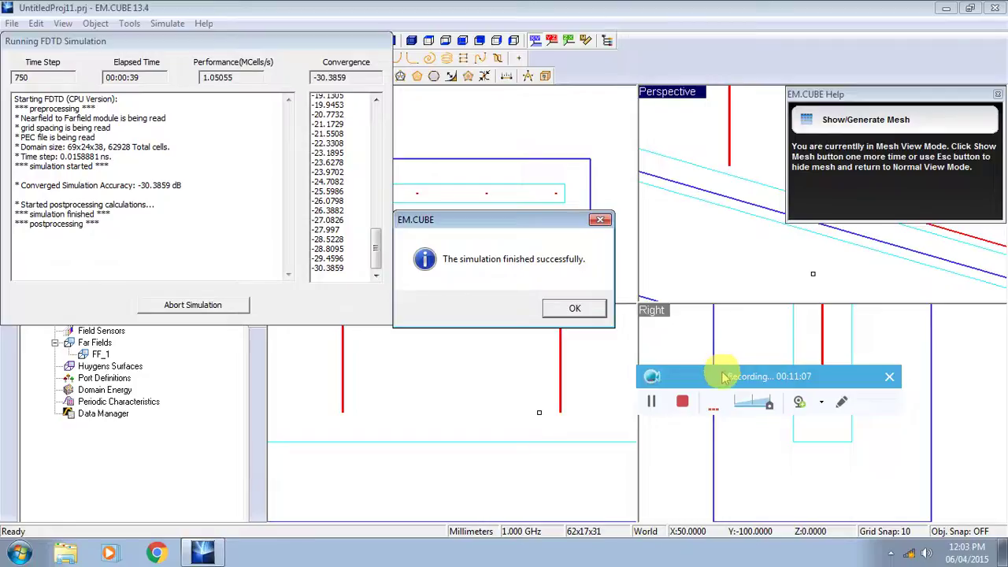
Close the finished simulation and display the FF_1 total 3D far-field pattern in a single perspective view showing all four dipoles
left_click_drag(720, 374, 807, 513)
left_click(575, 310)
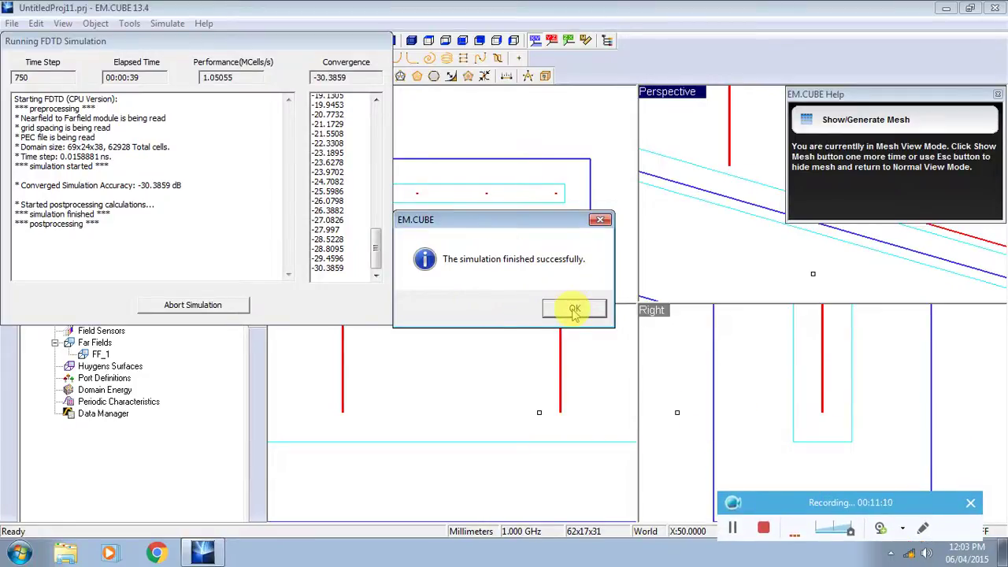
left_click(193, 305)
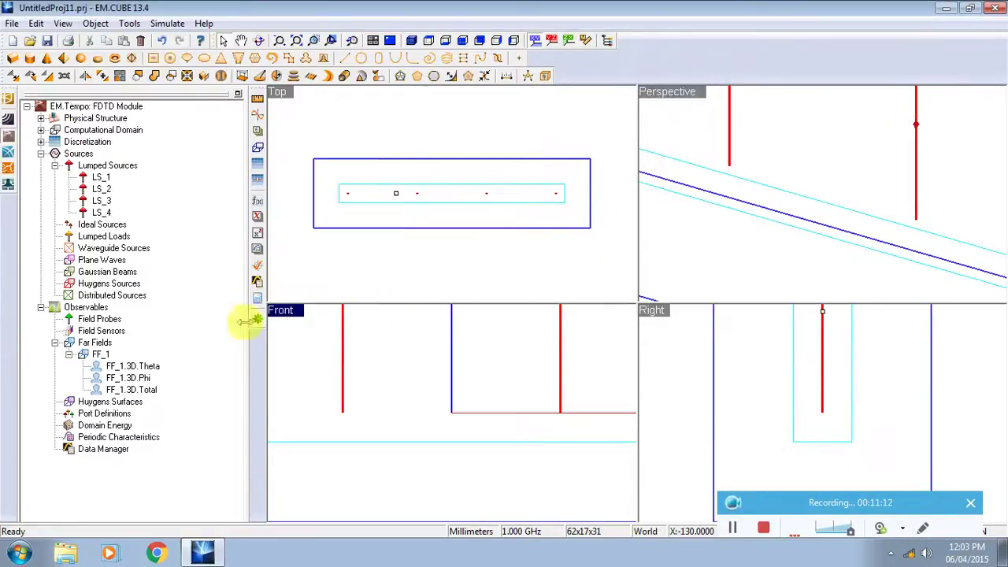
left_click(150, 391)
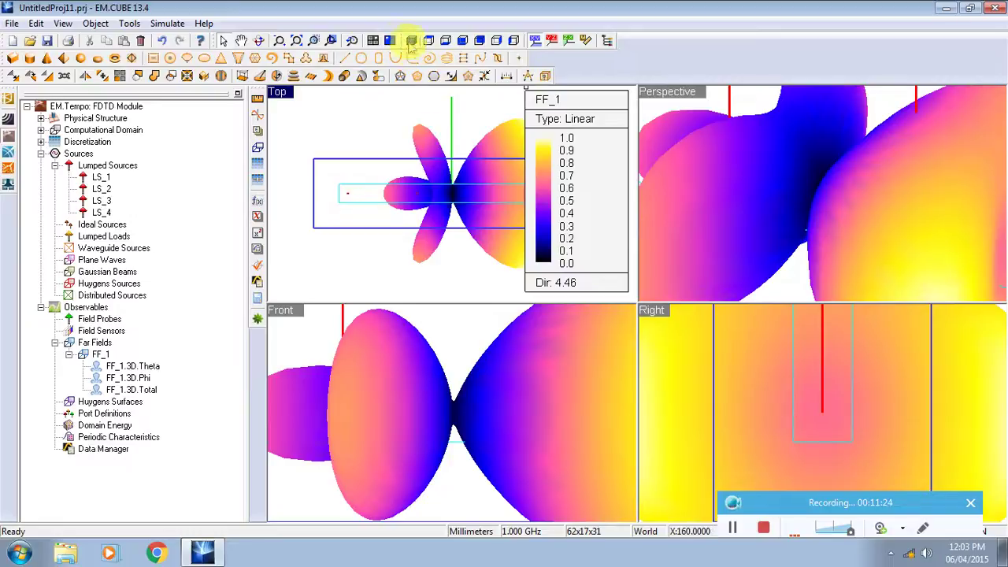
left_click(388, 40)
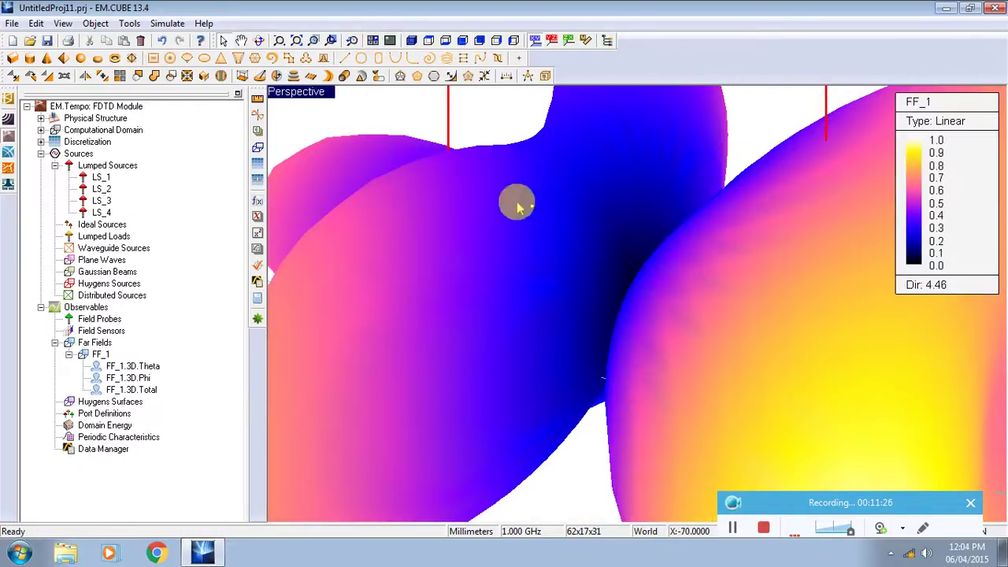
scroll(465, 177, "down", 10)
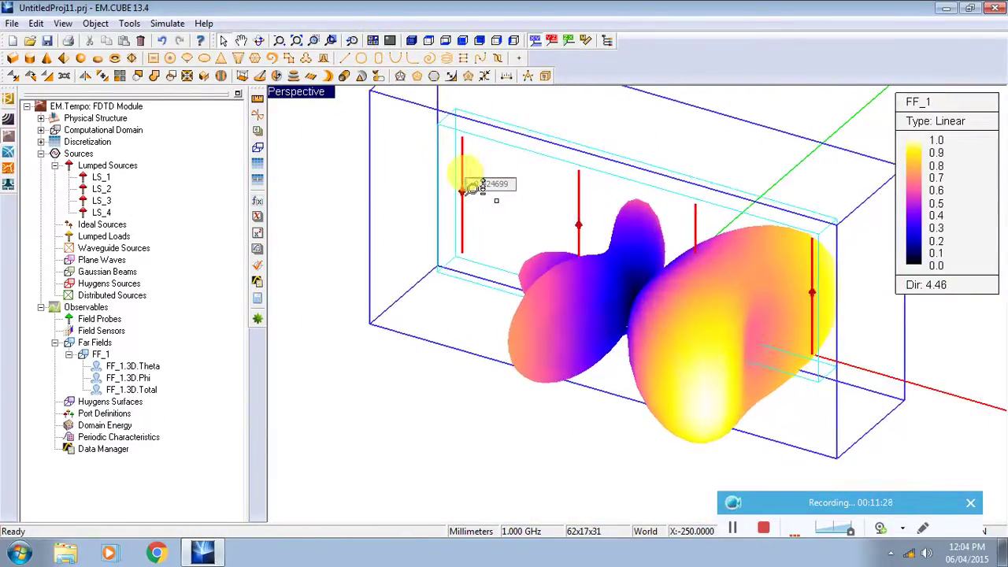
scroll(472, 188, "up", 1)
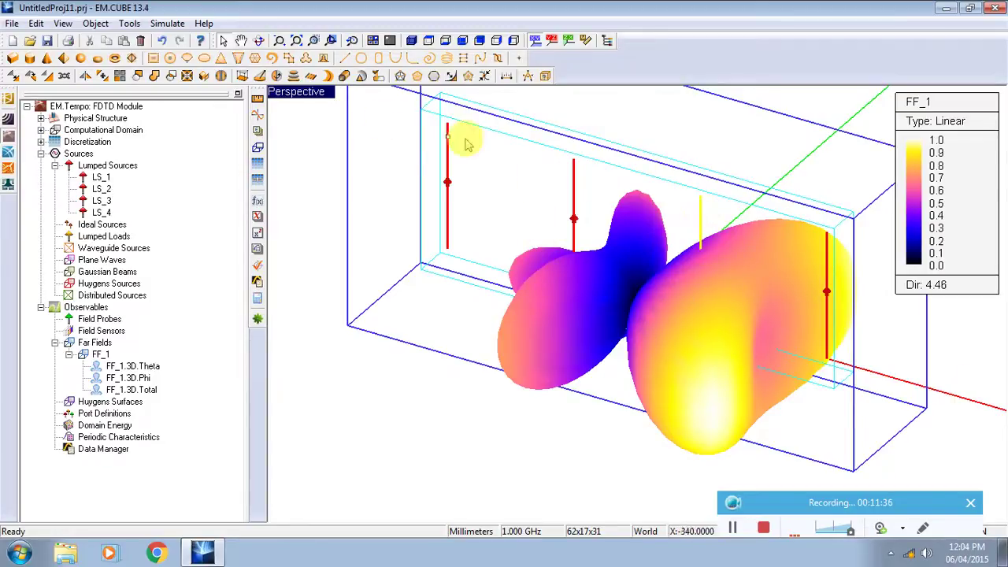
Examine the lobes of the total far-field pattern around the four dipoles from oblique and near-top viewing angles
left_click(259, 40)
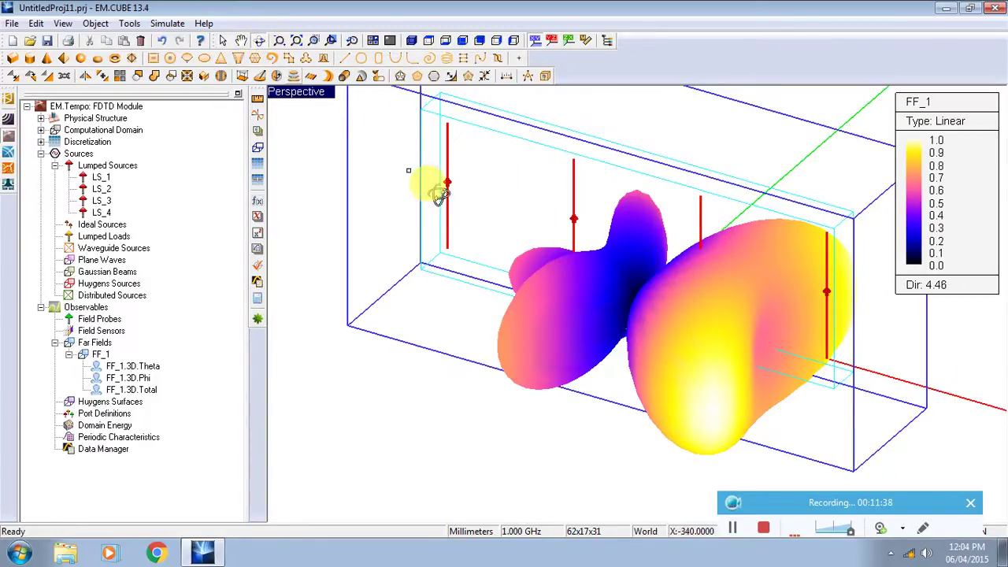
left_click_drag(430, 180, 494, 228)
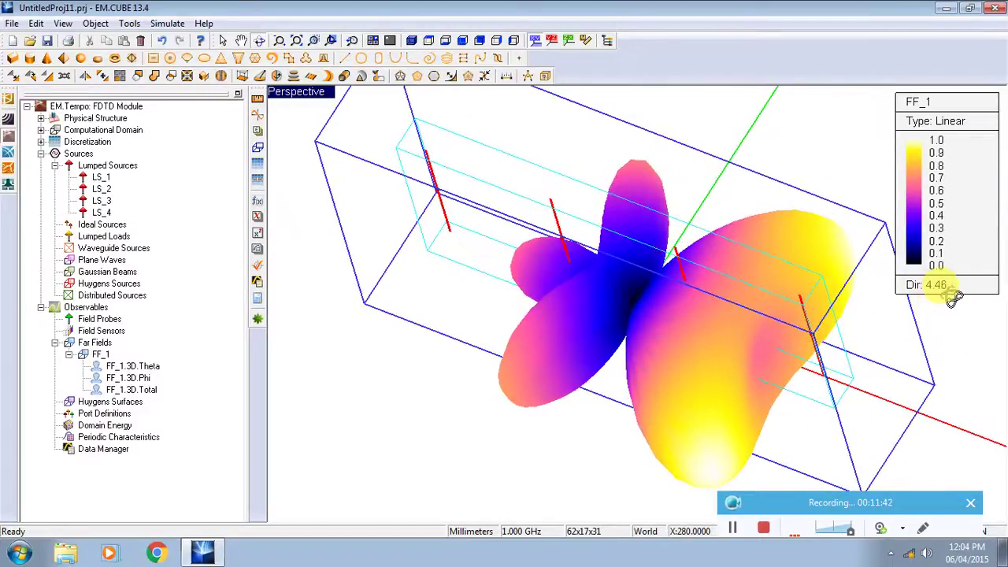
left_click_drag(608, 319, 780, 411)
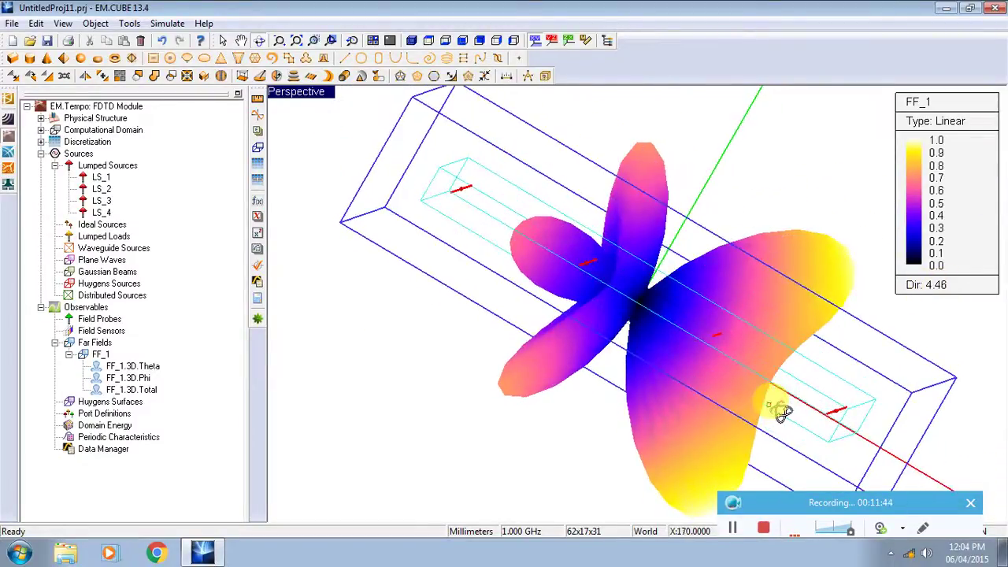
left_click(783, 319)
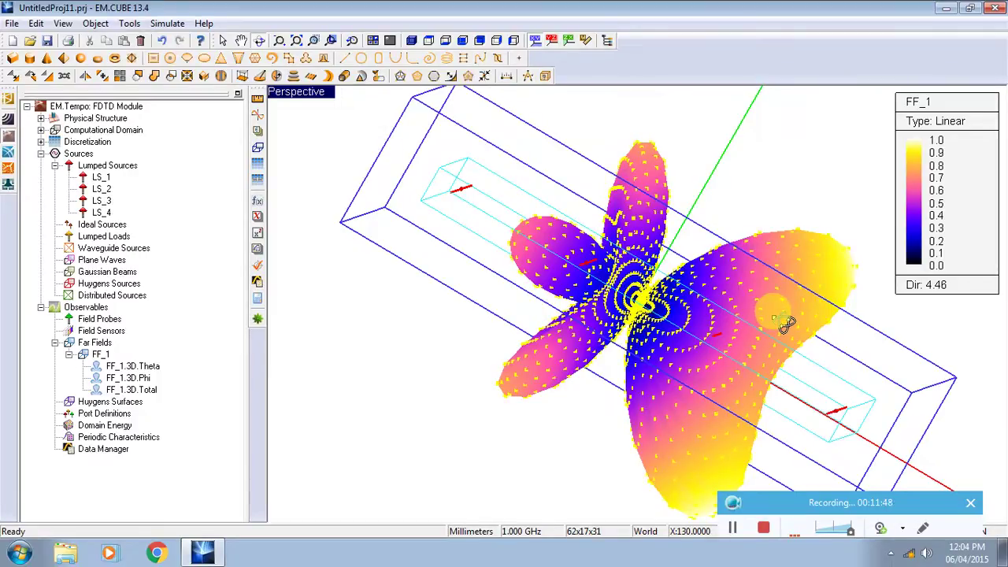
left_click_drag(702, 339, 575, 127)
left_click_drag(749, 220, 741, 384)
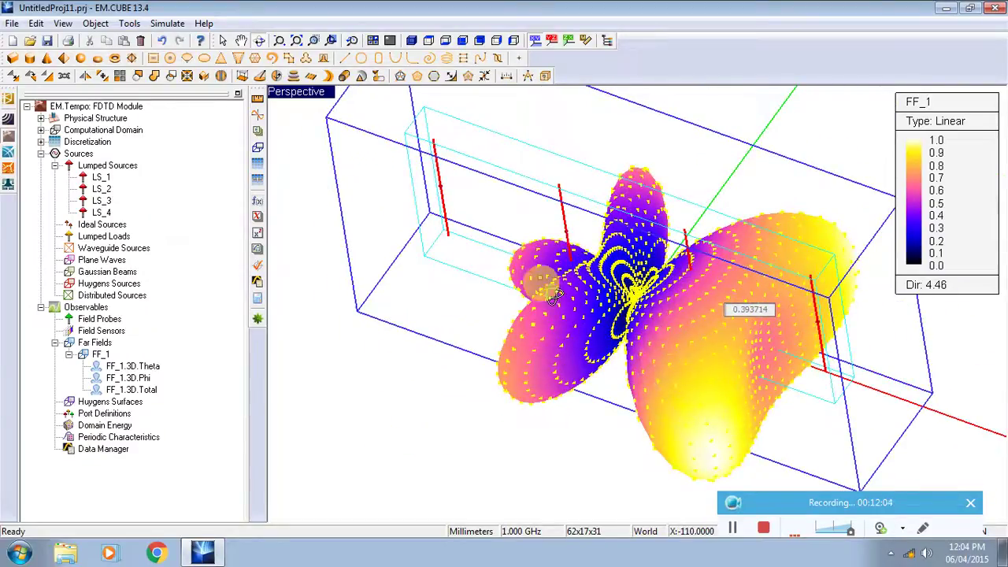
left_click_drag(665, 306, 654, 308)
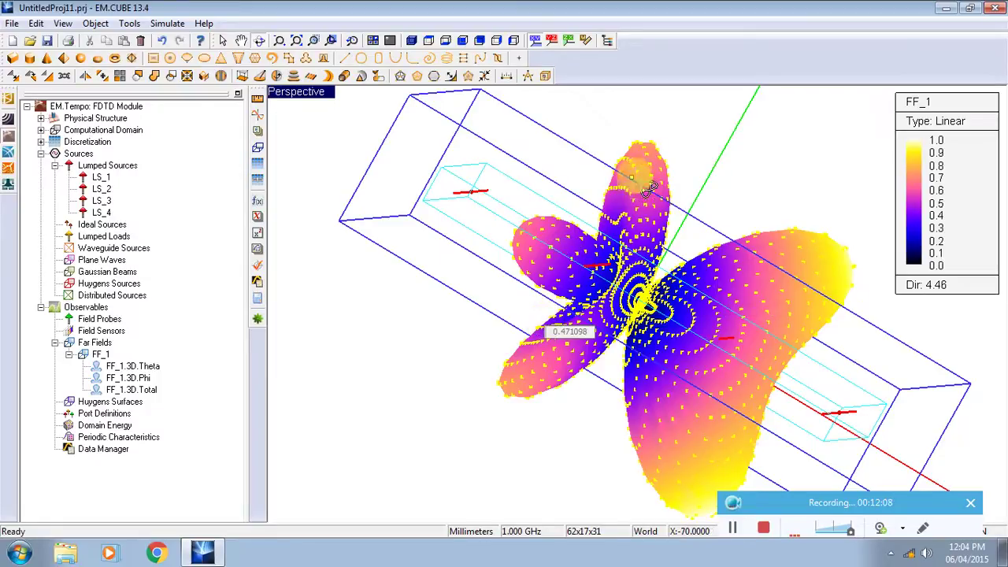
left_click(676, 250)
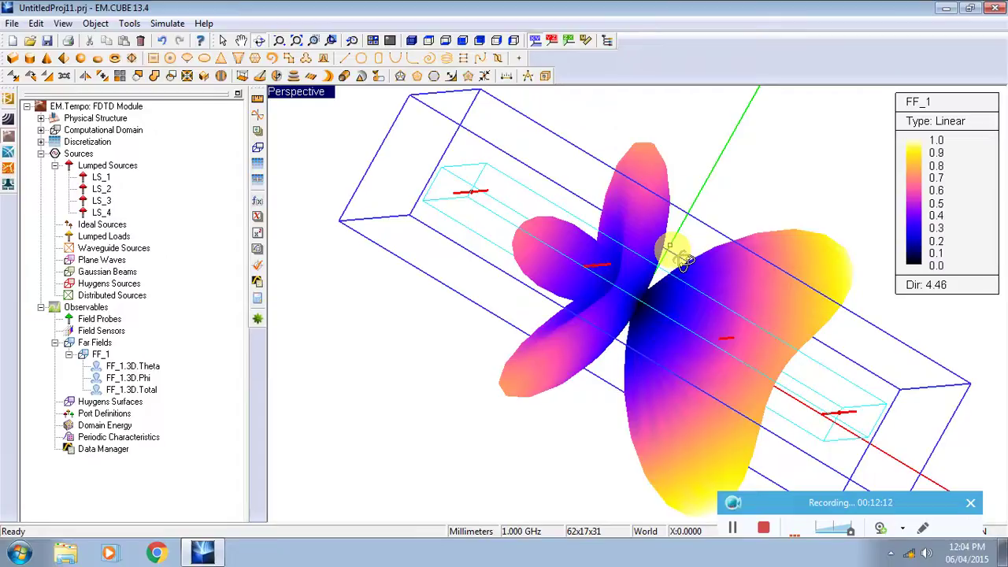
left_click(638, 256)
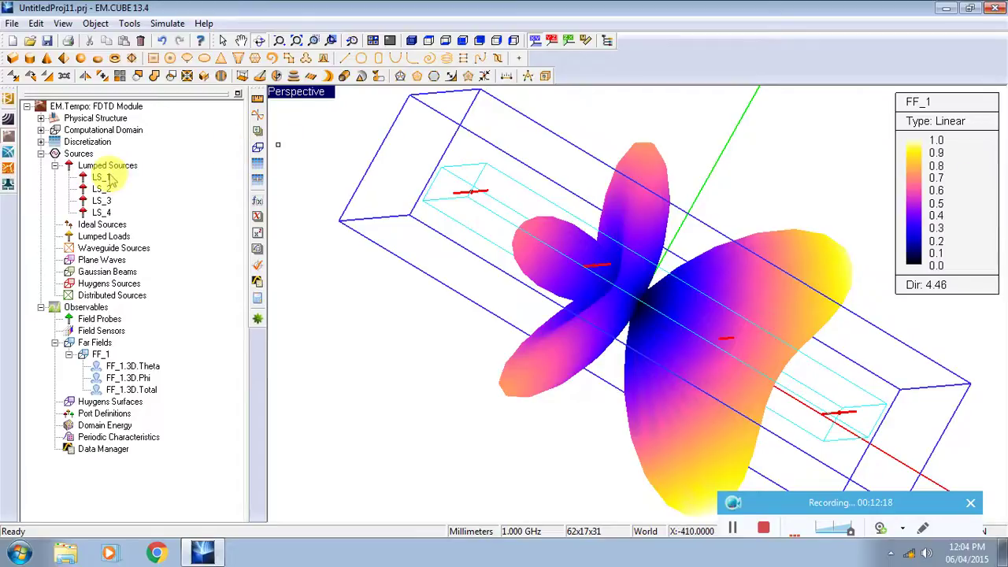
left_click(727, 315)
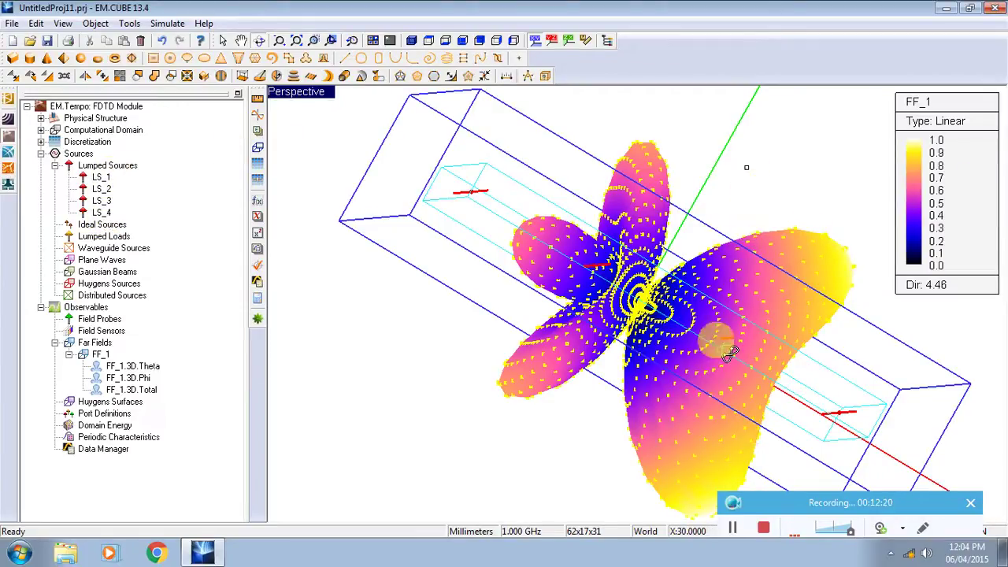
Replace the phase of lumped source LS_2 with a positive angle
left_click(103, 201)
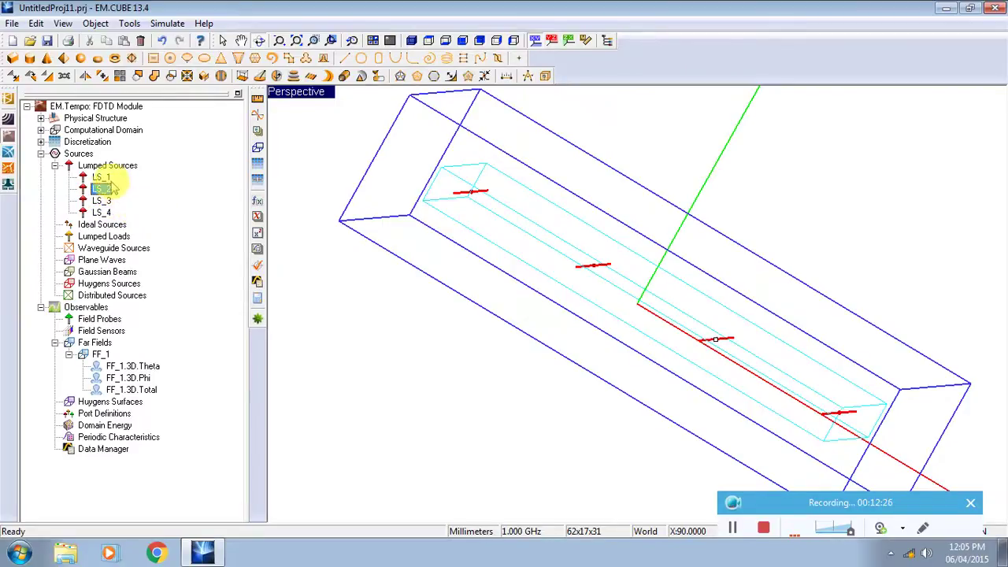
right_click(107, 191)
left_click(146, 196)
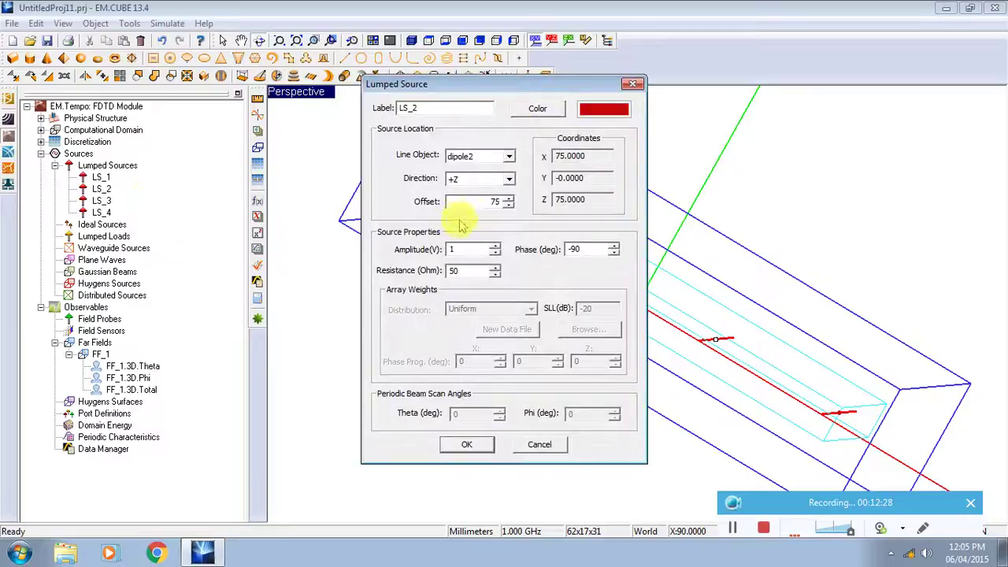
left_click_drag(582, 249, 501, 254)
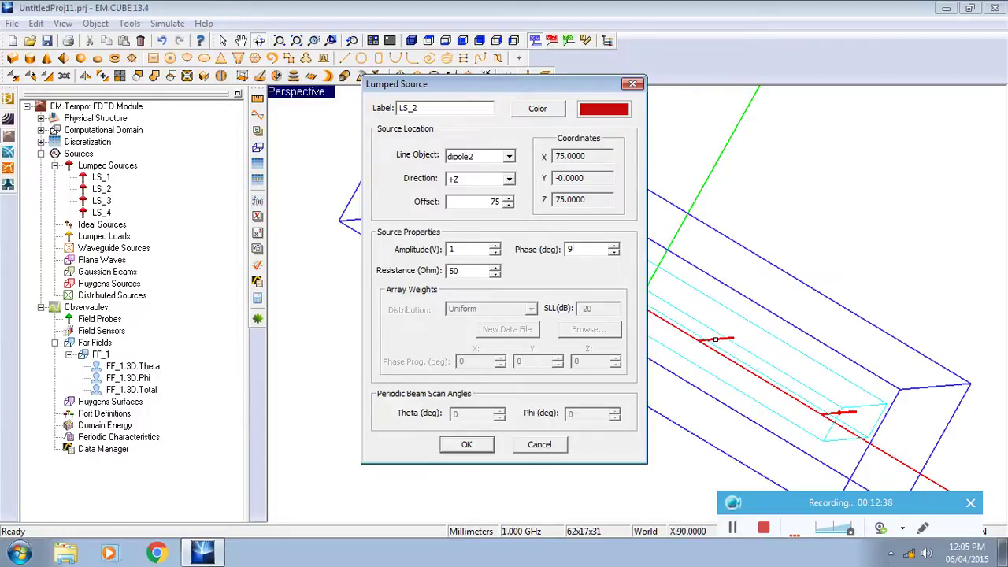
left_click(463, 446)
Enter a new phase angle for lumped source LS_3 in its source properties
right_click(102, 200)
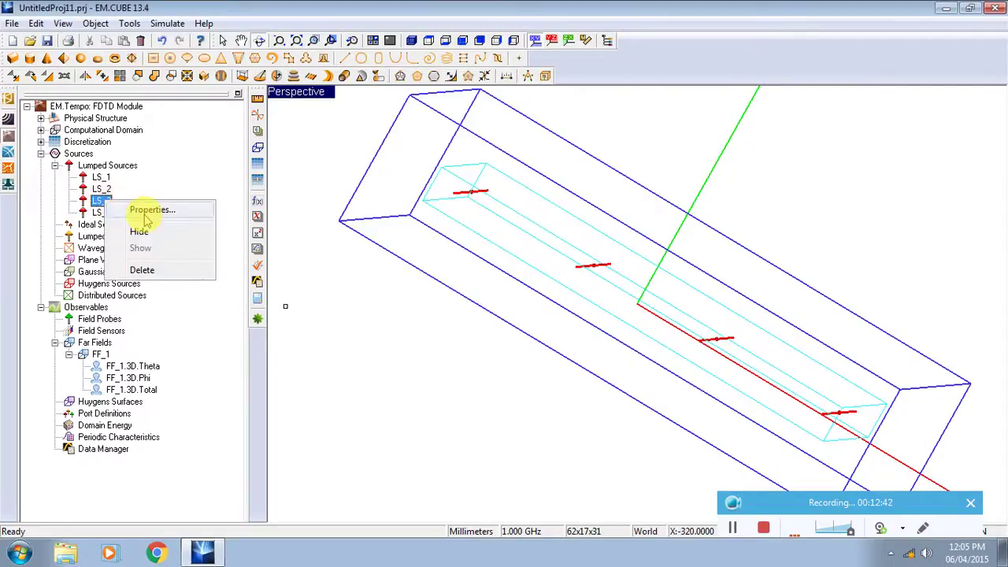
left_click(147, 208)
left_click_drag(592, 249, 539, 264)
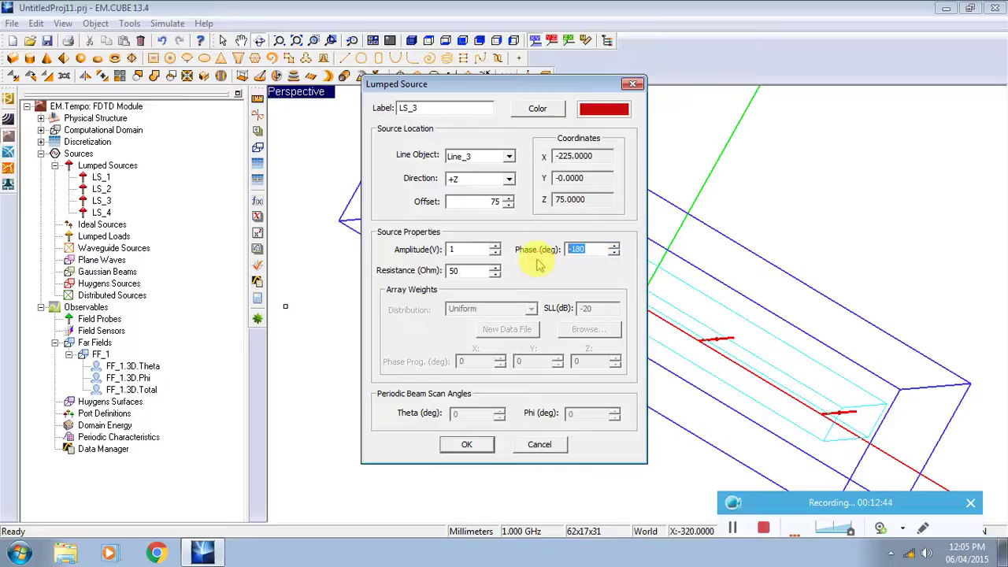
left_click(463, 446)
Enter a new phase angle for lumped source LS_4 in its source properties
right_click(103, 213)
left_click(131, 224)
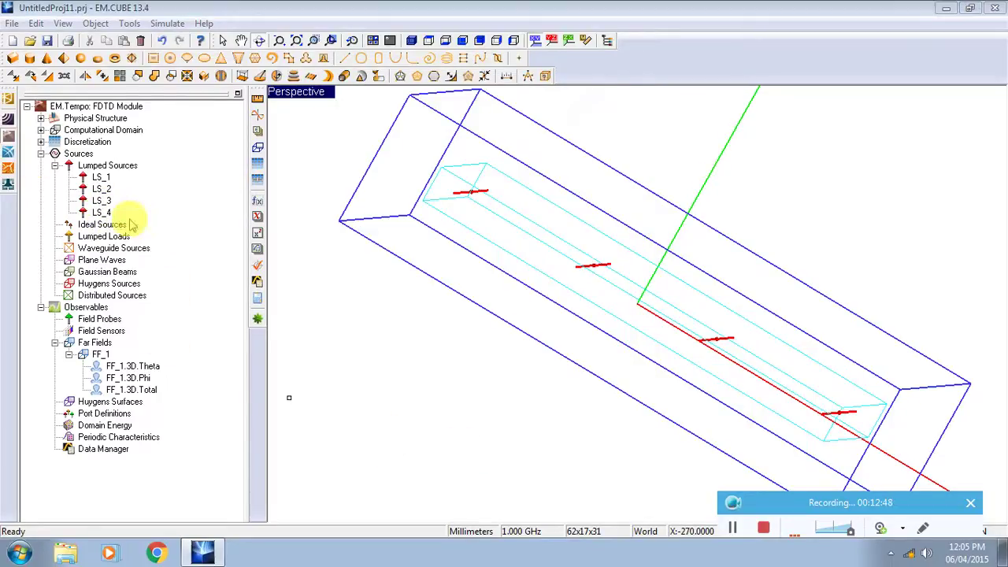
left_click_drag(597, 249, 481, 249)
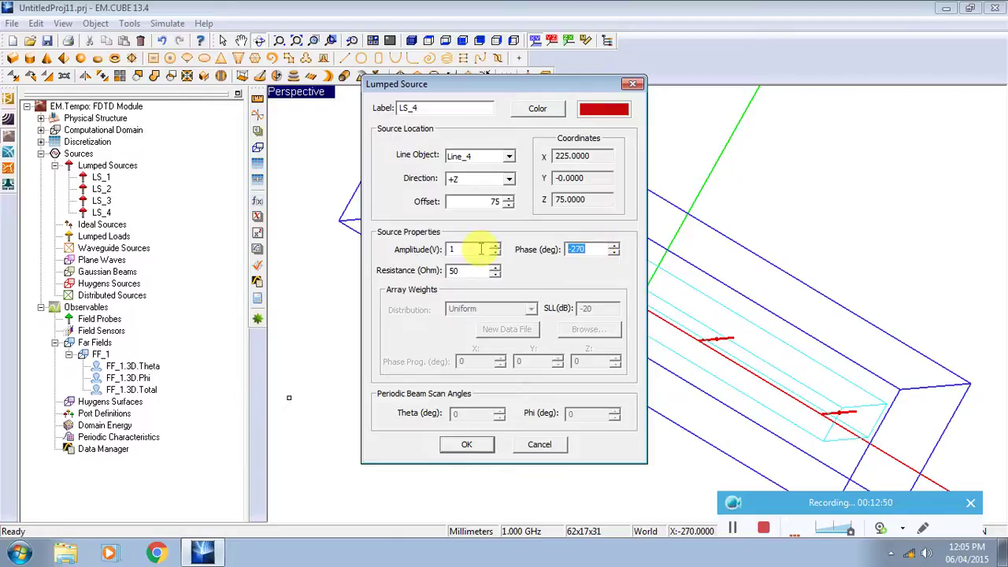
left_click(476, 453)
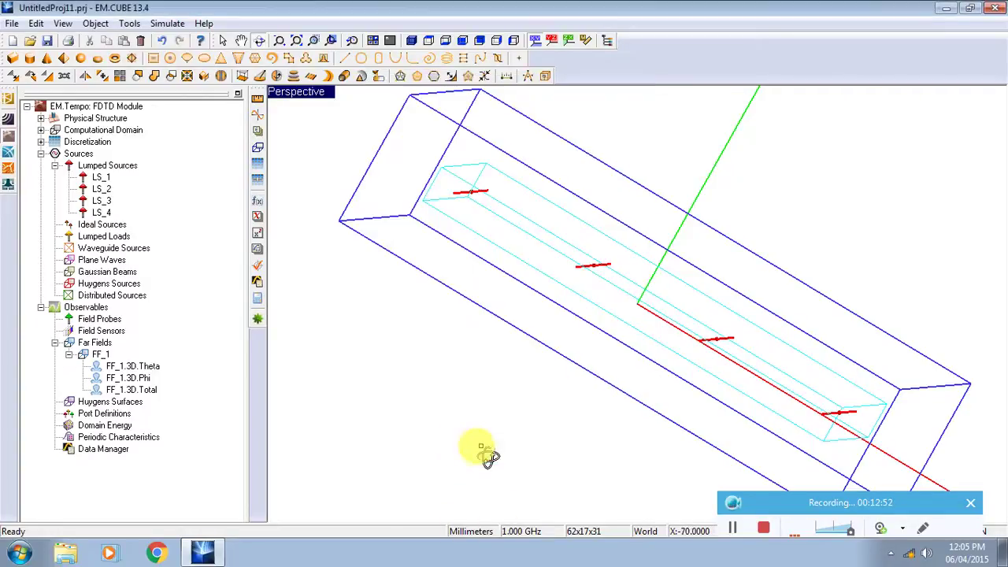
Rerun the FDTD analysis with the new source phases, discarding all previous results, and close the finished simulation
left_click(258, 320)
left_click(454, 359)
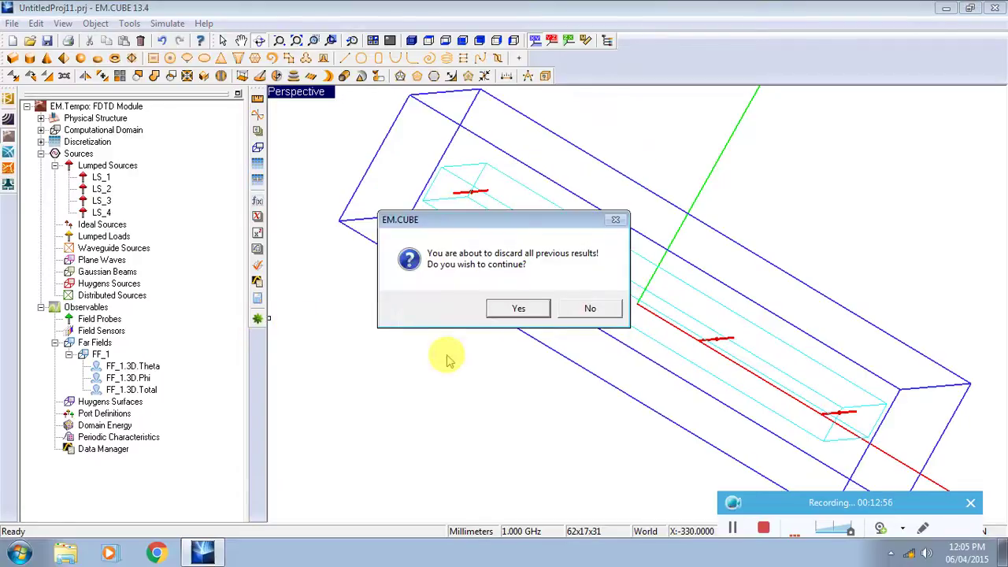
left_click(513, 308)
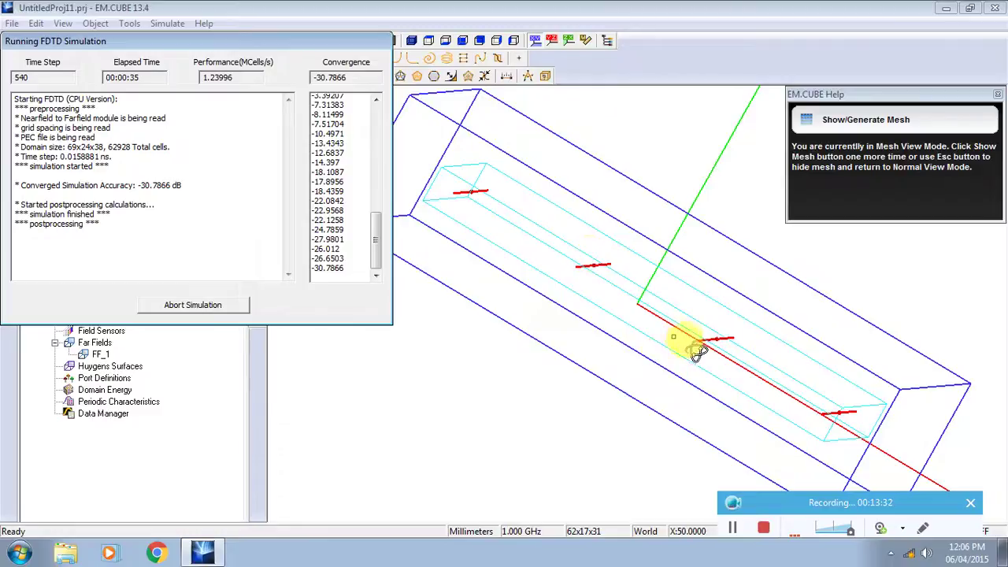
left_click(264, 218)
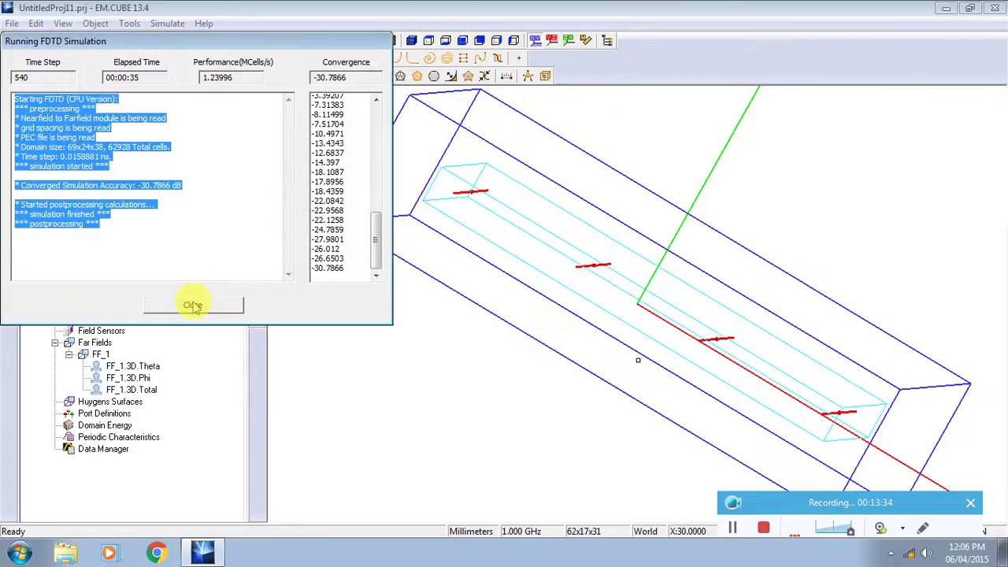
left_click(193, 306)
Display the FF_1 total 3D radiation pattern of the new run and inspect its lobes from a near-top view
left_click(146, 390)
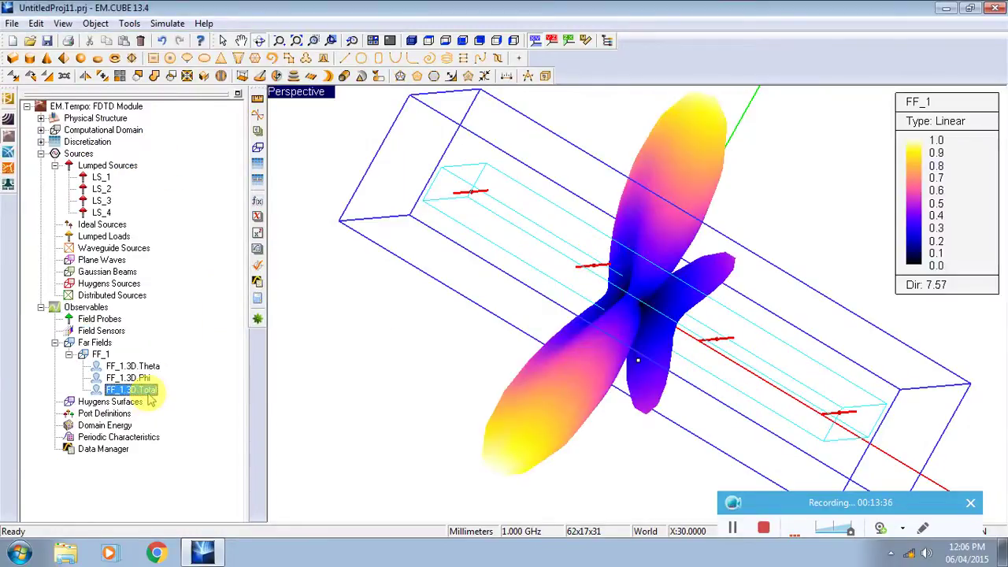
left_click_drag(745, 393, 536, 386)
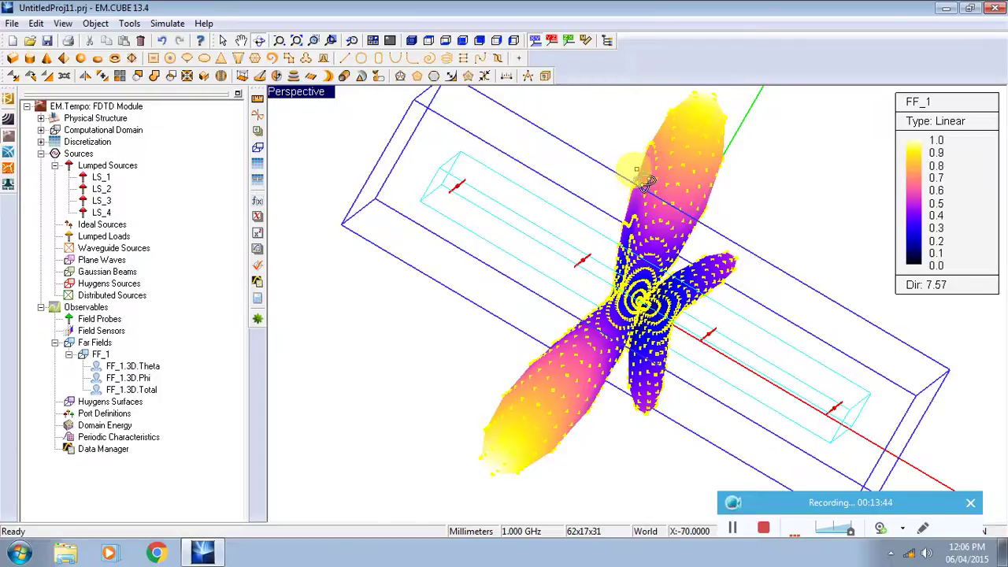
left_click(644, 183)
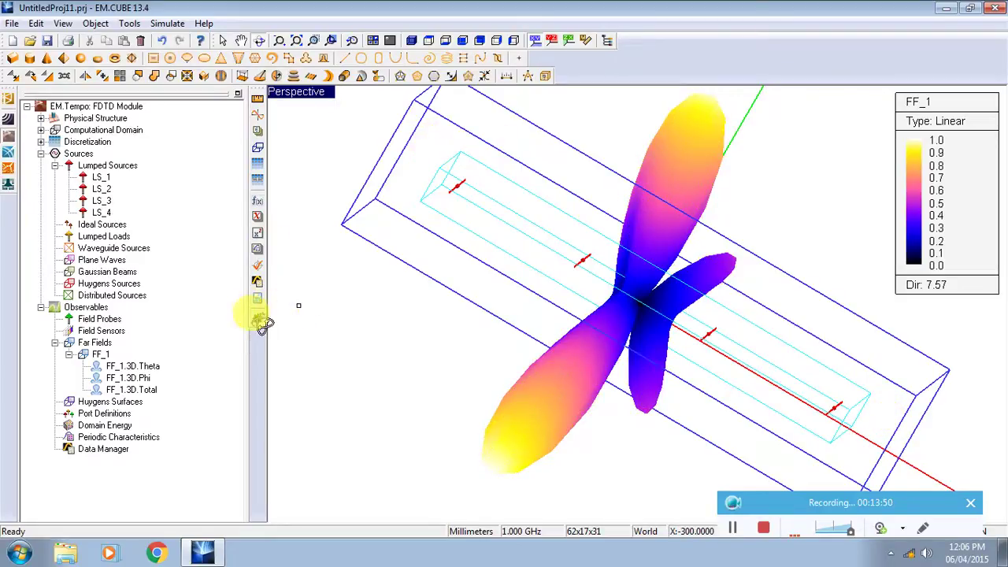
Plot the polar pattern FDTD_PATTERN_Polar_45.00 from the project's 2D data files
left_click(258, 282)
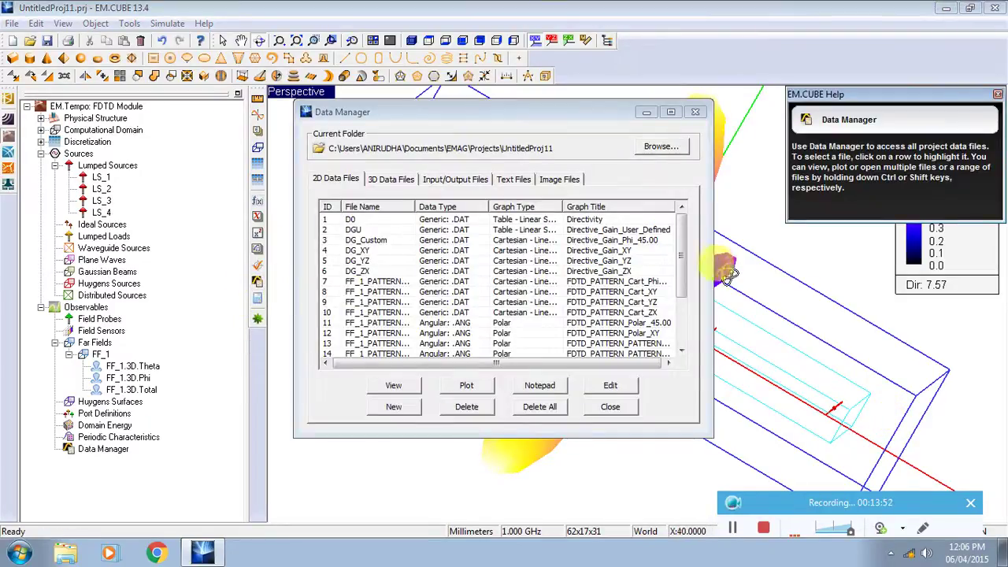
left_click_drag(684, 290, 596, 317)
left_click(508, 314)
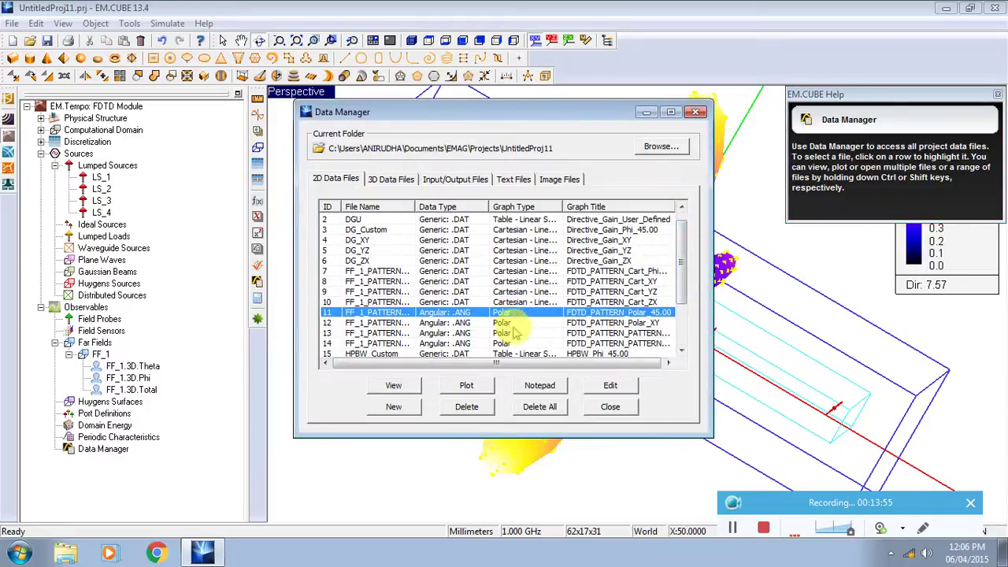
left_click(466, 385)
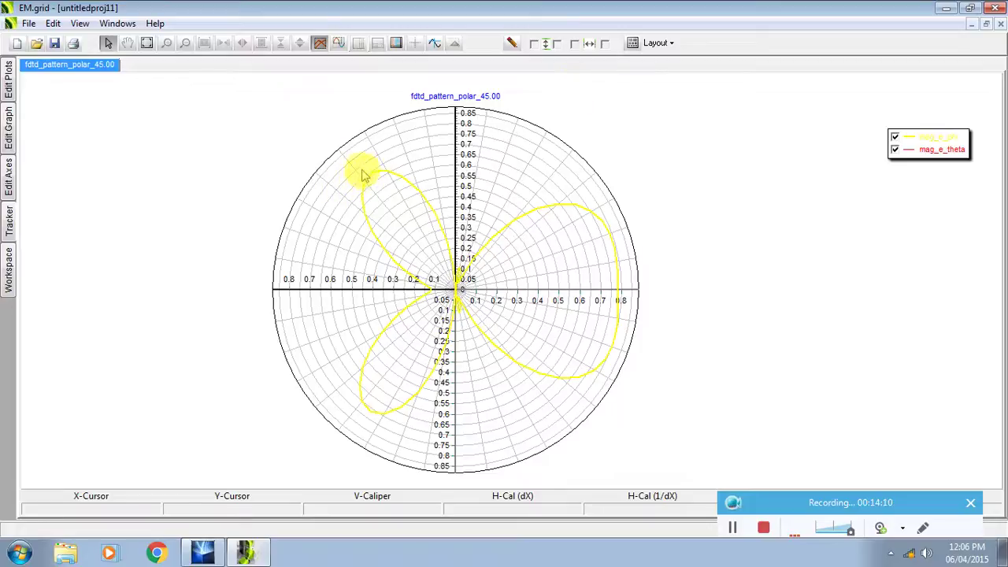
Plot the XY-plane polar pattern FDTD_PATTERN_Polar_XY from the project's 2D data files
left_click(944, 9)
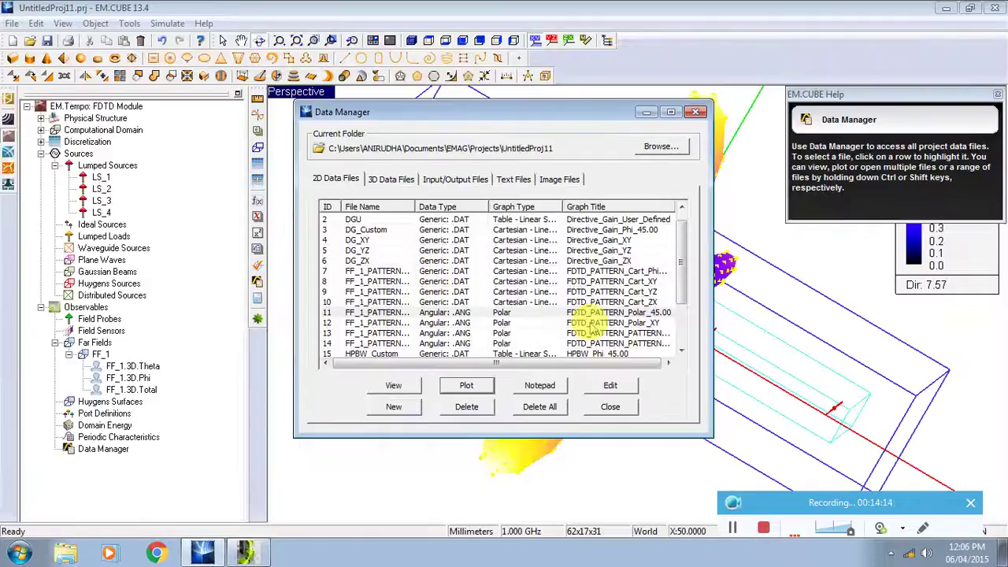
left_click(587, 323)
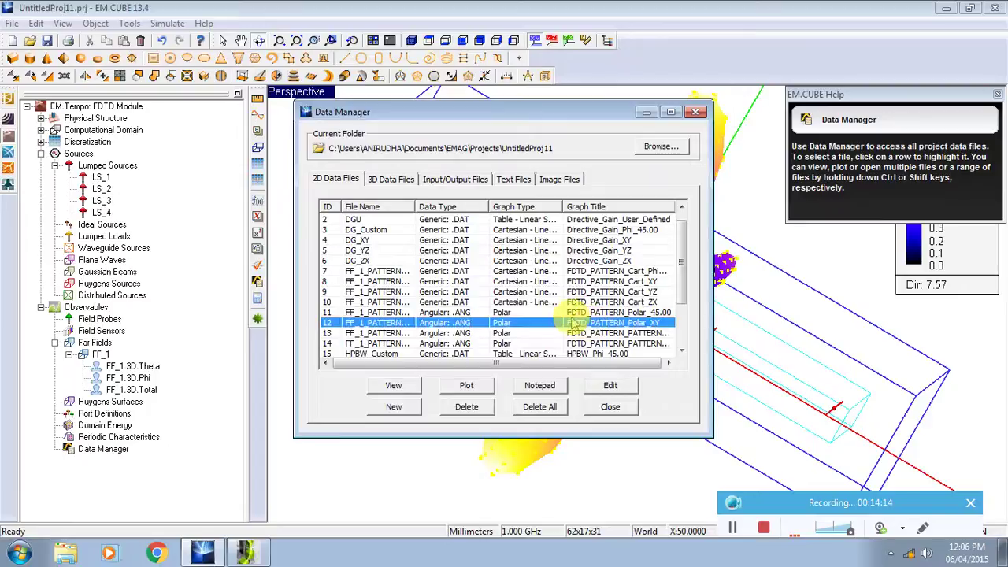
left_click(461, 390)
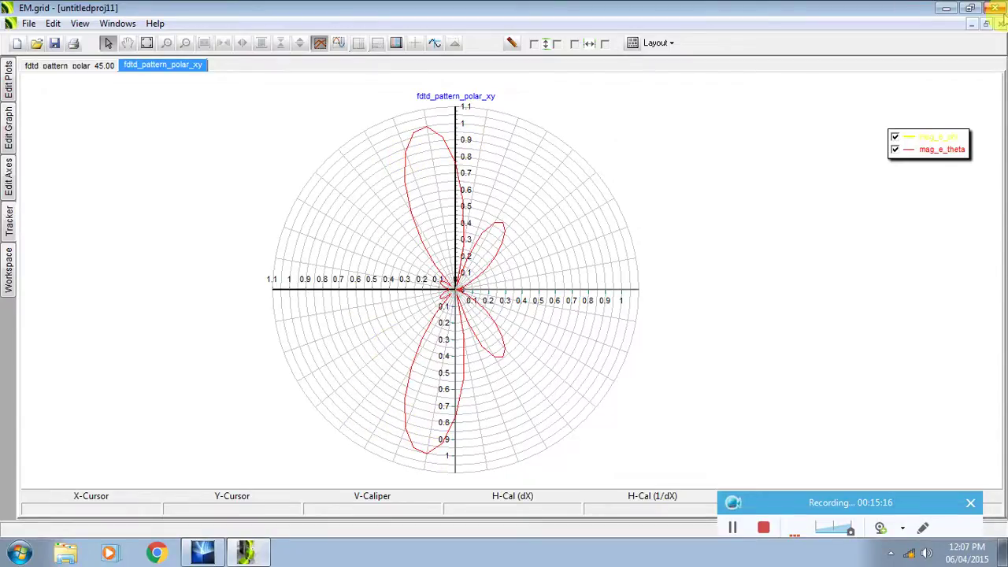
Close the polar plots and the data manager, and inspect the total 3D radiation pattern from an oblique side angle
left_click(994, 8)
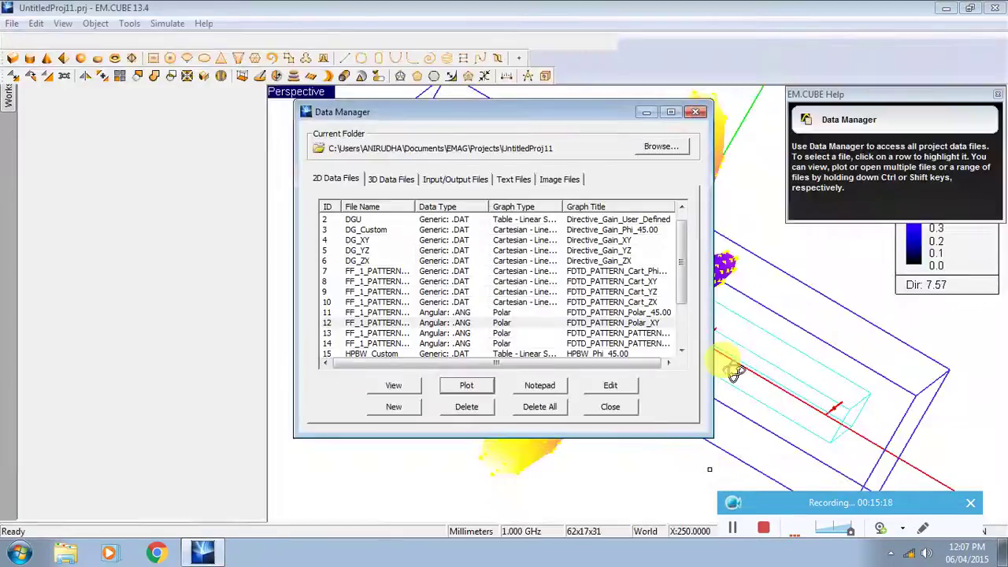
left_click(612, 405)
left_click_drag(627, 311, 551, 181)
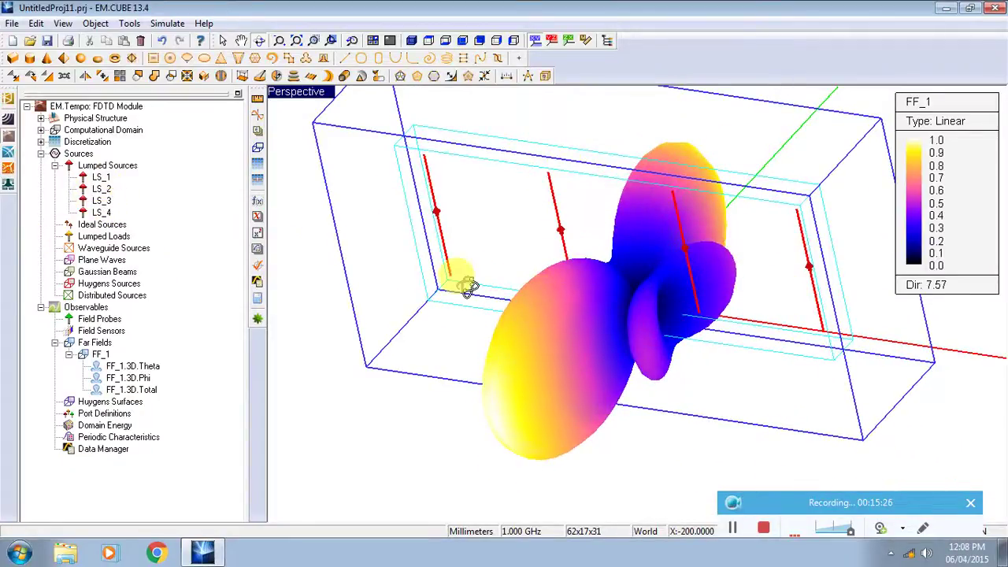
left_click(729, 252)
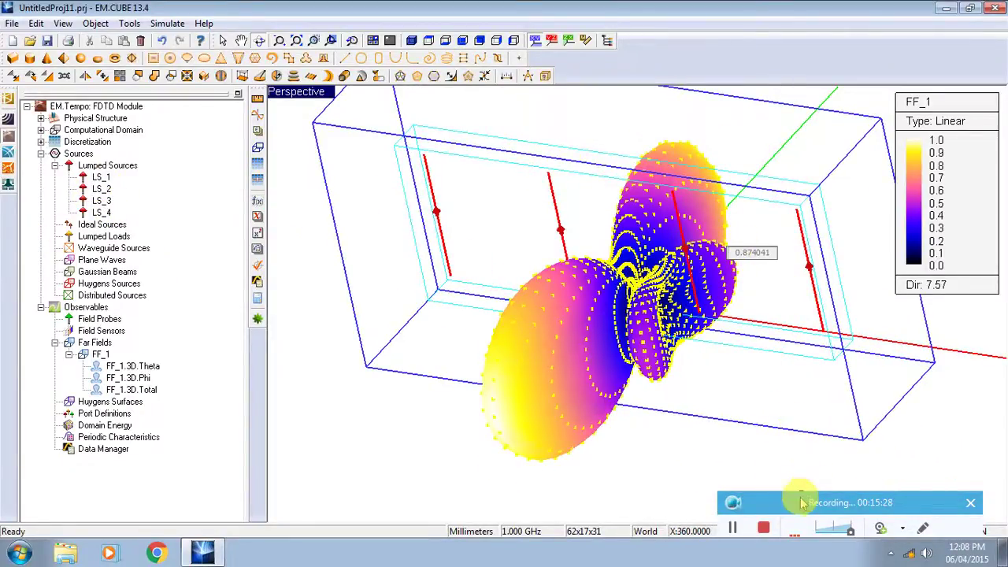